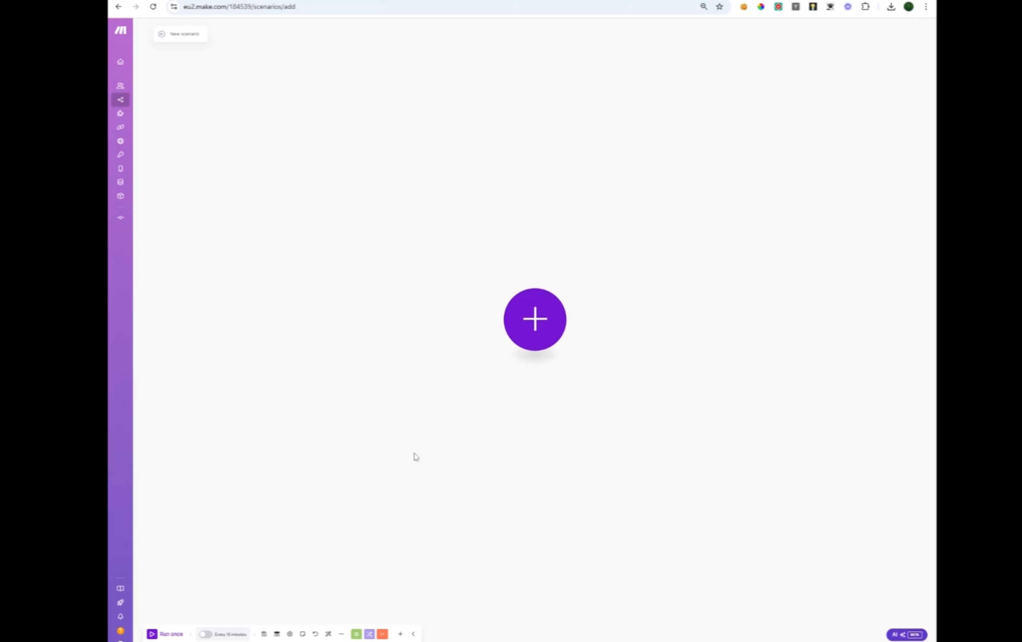
Go from the course classroom page back to the empty new Make.com scenario.
left_click(135, 0)
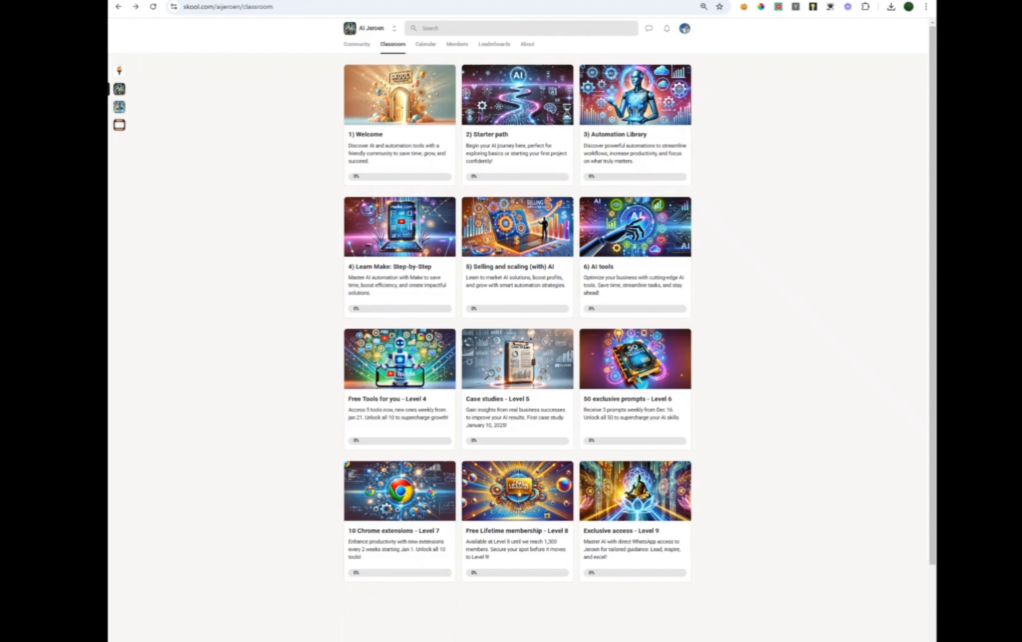
left_click(623, 136)
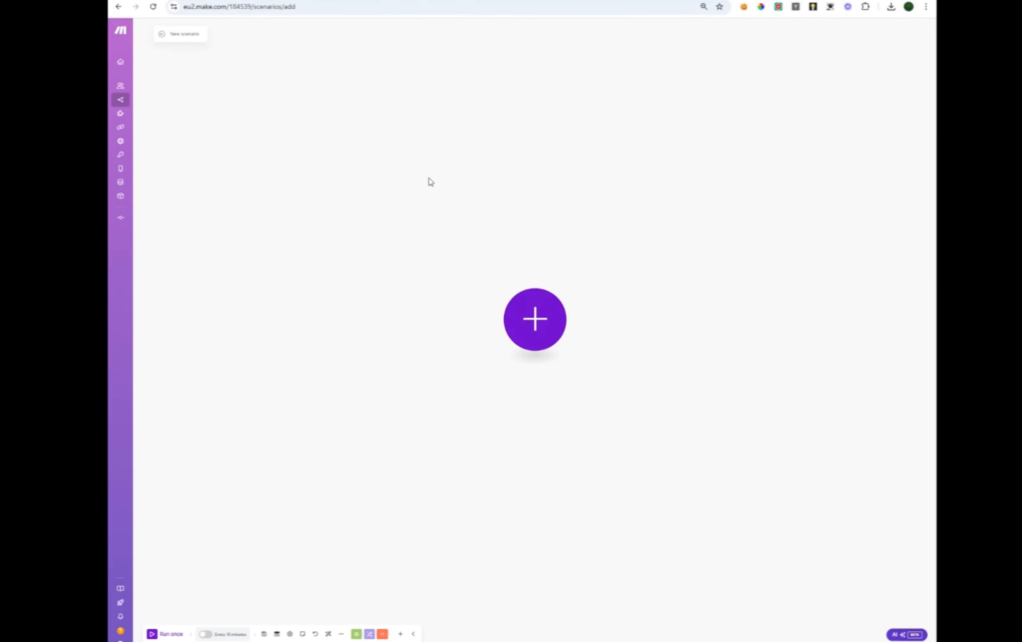
Import the 'Leads follow up 1.json' blueprint into the scenario and save it.
left_click(341, 634)
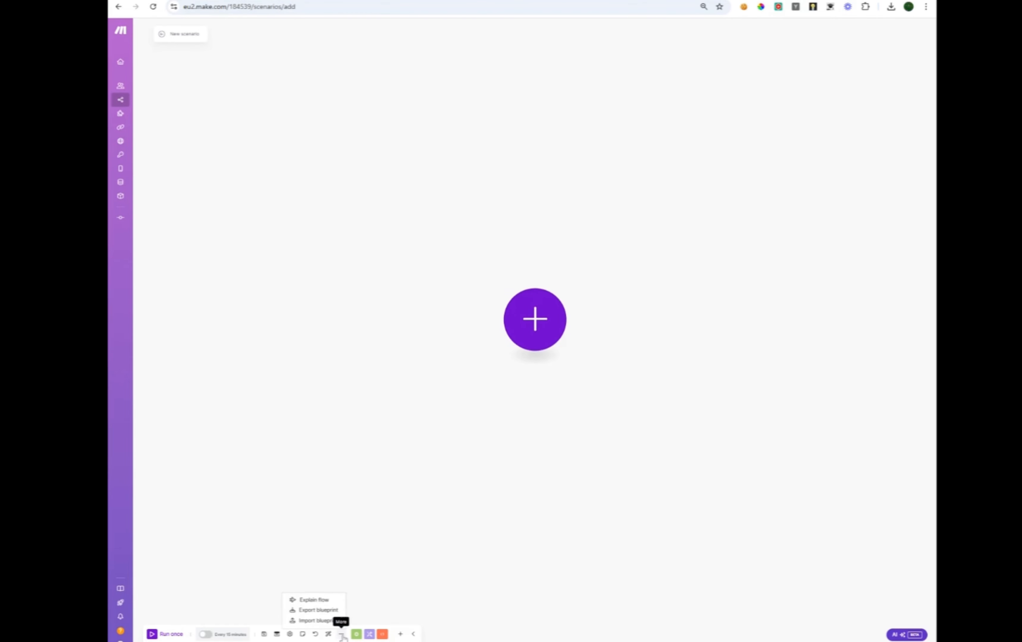
left_click(319, 621)
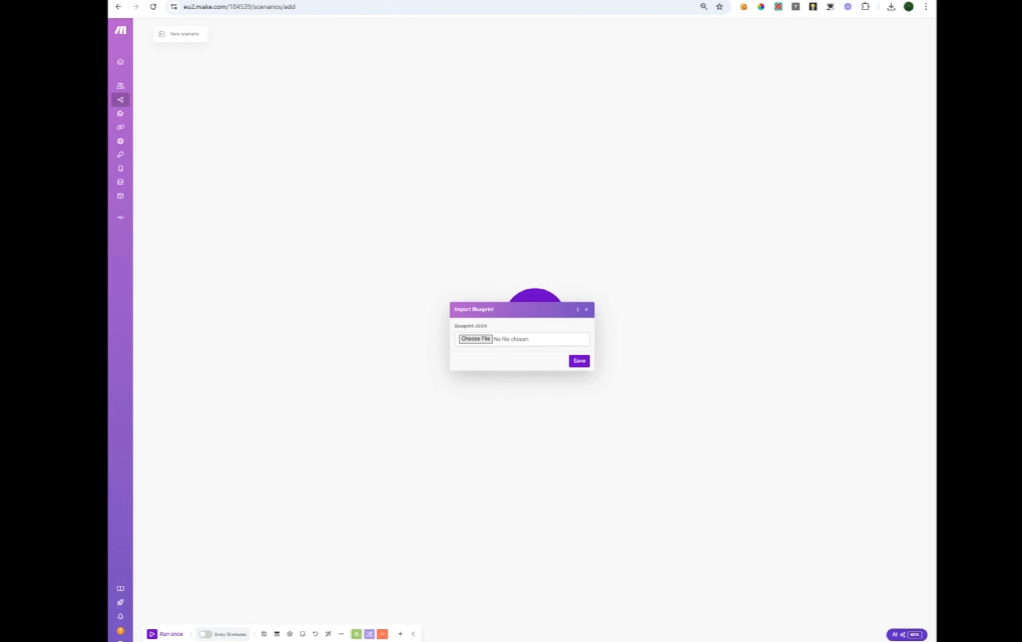
left_click(357, 381)
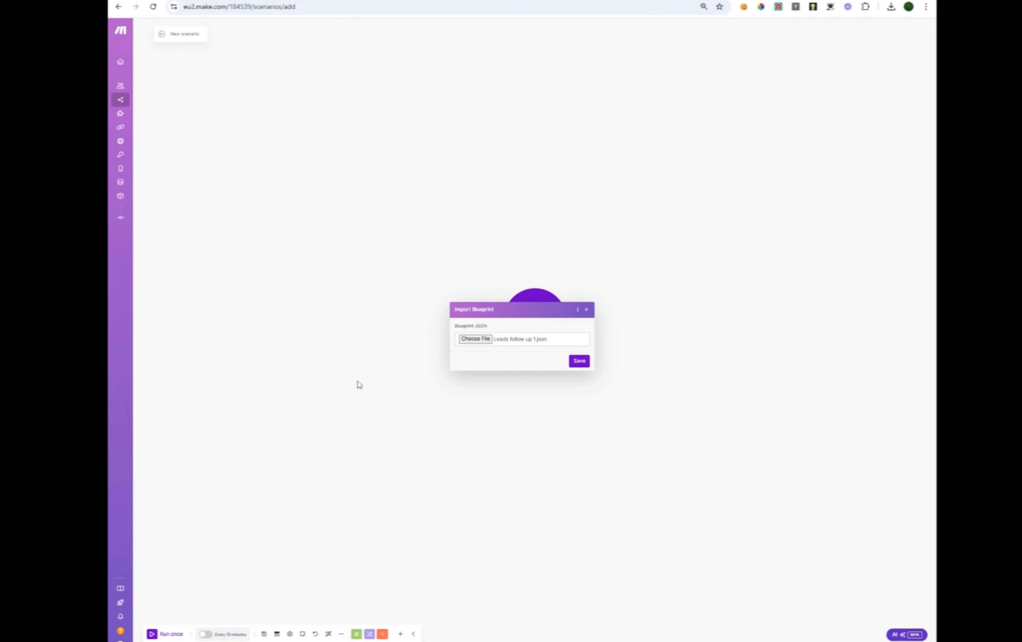
left_click(578, 362)
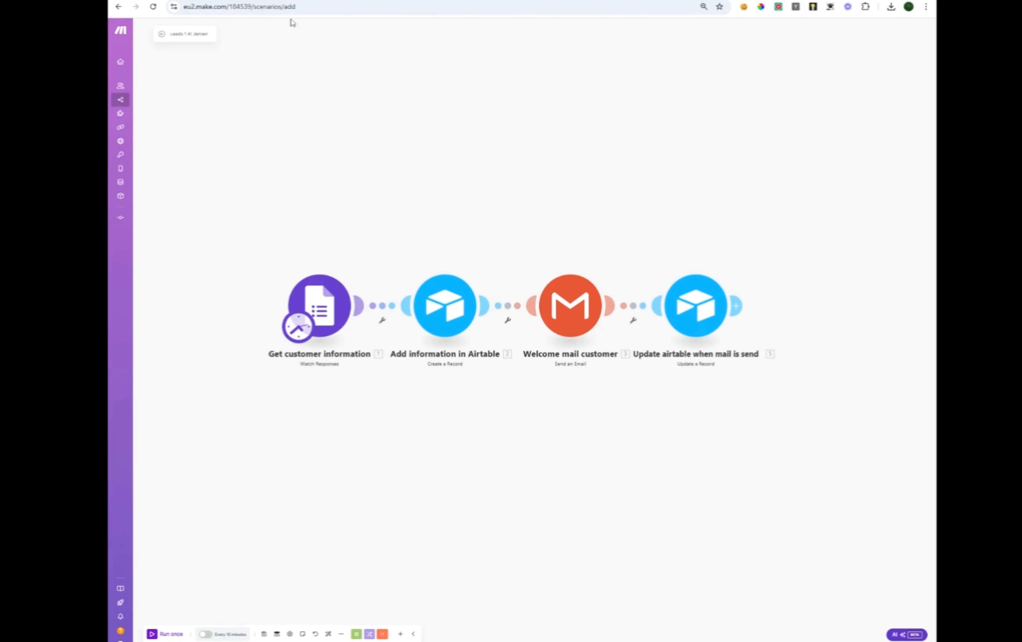
Search 'google form' in a new browser tab and start a blank Google Form.
left_click(287, 0)
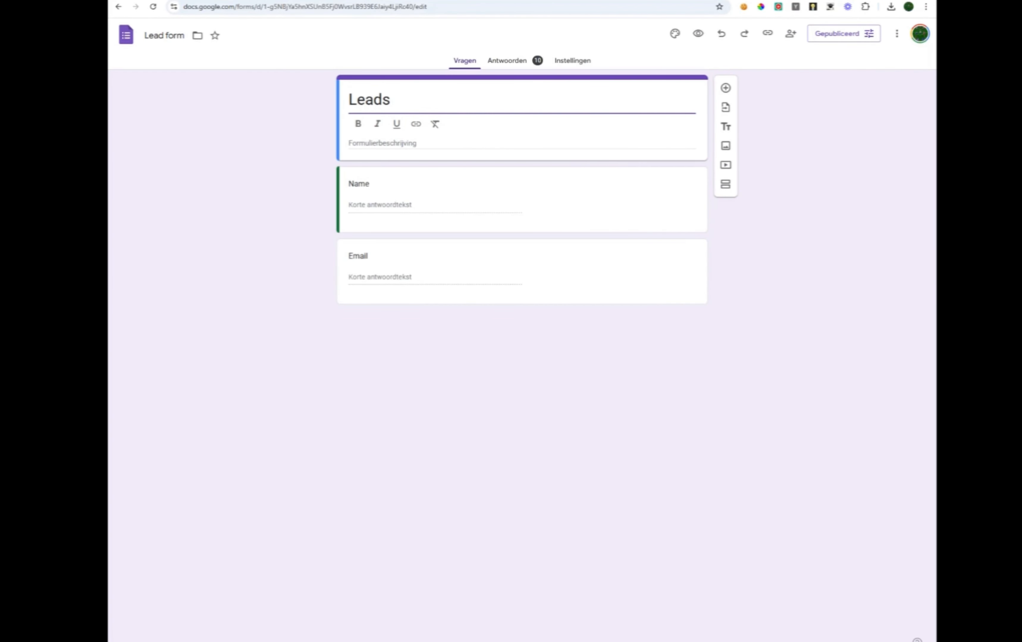
key("ctrl+t")
left_click(438, 166)
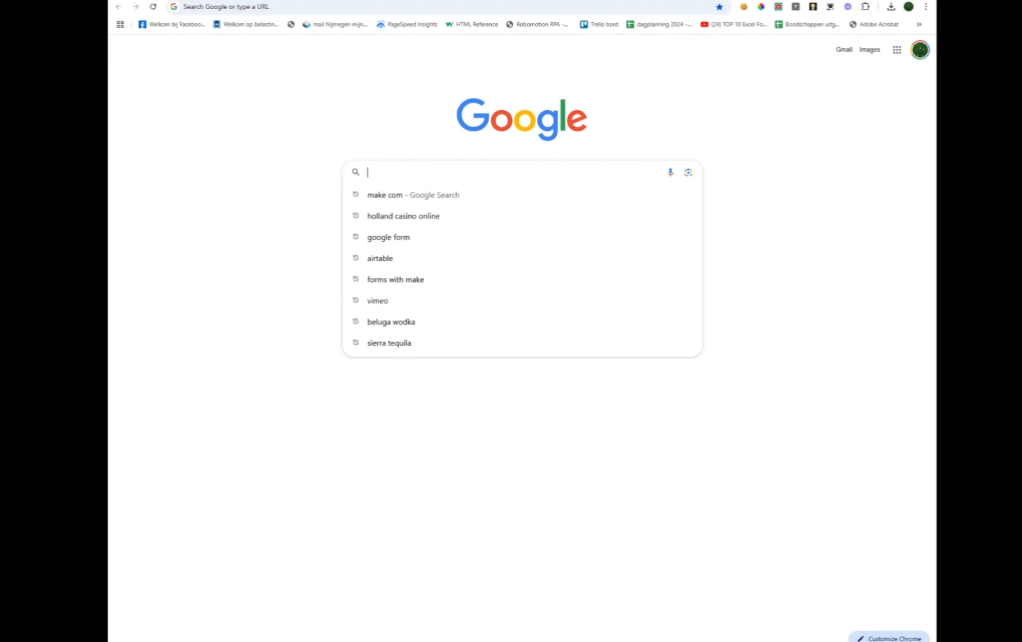
type("googlwe")
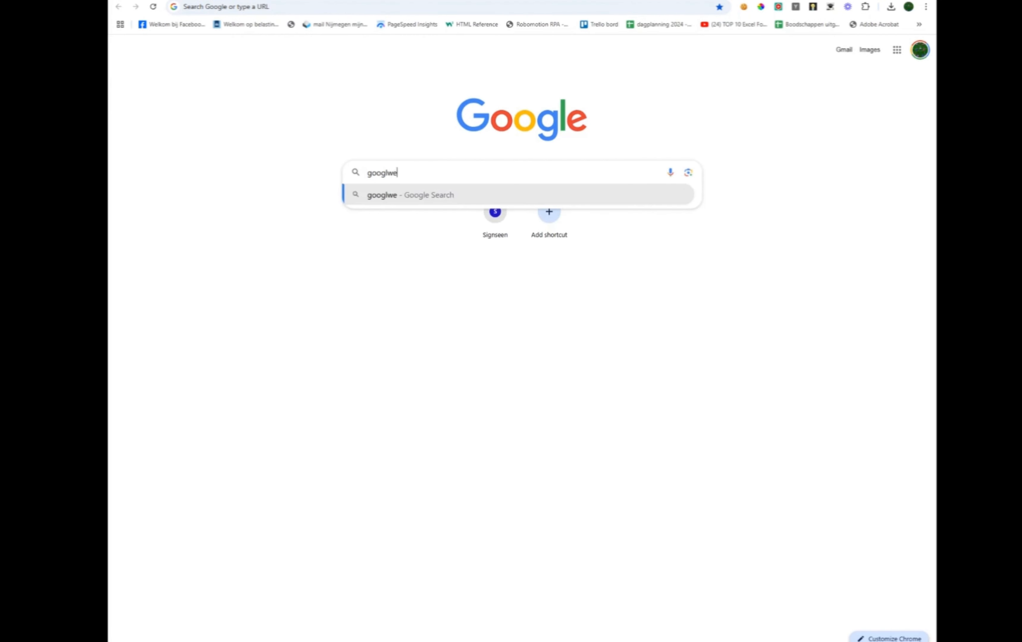
key("BackSpace")
key("BackSpace")
type("e")
key("Return")
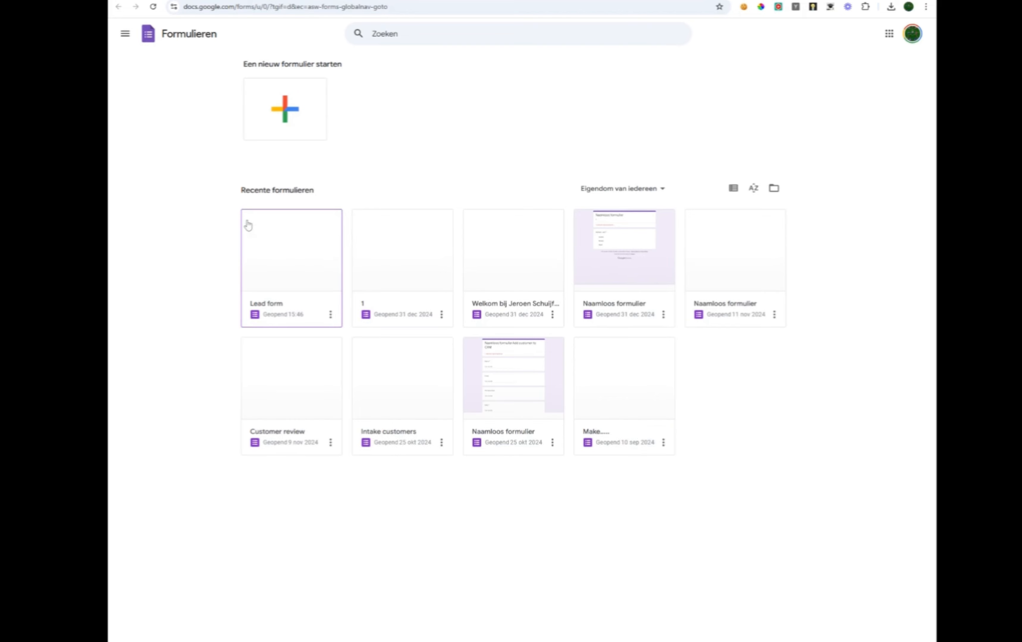
left_click(285, 113)
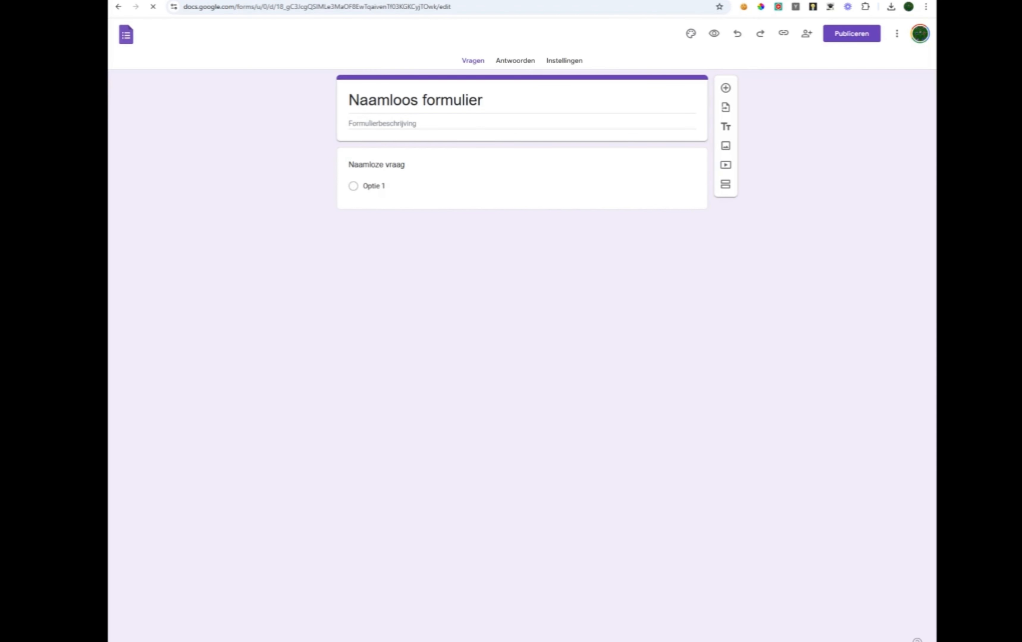
Rename the form title to 'Lead'.
left_click(486, 102)
left_click_drag(486, 101, 347, 101)
type("Lead")
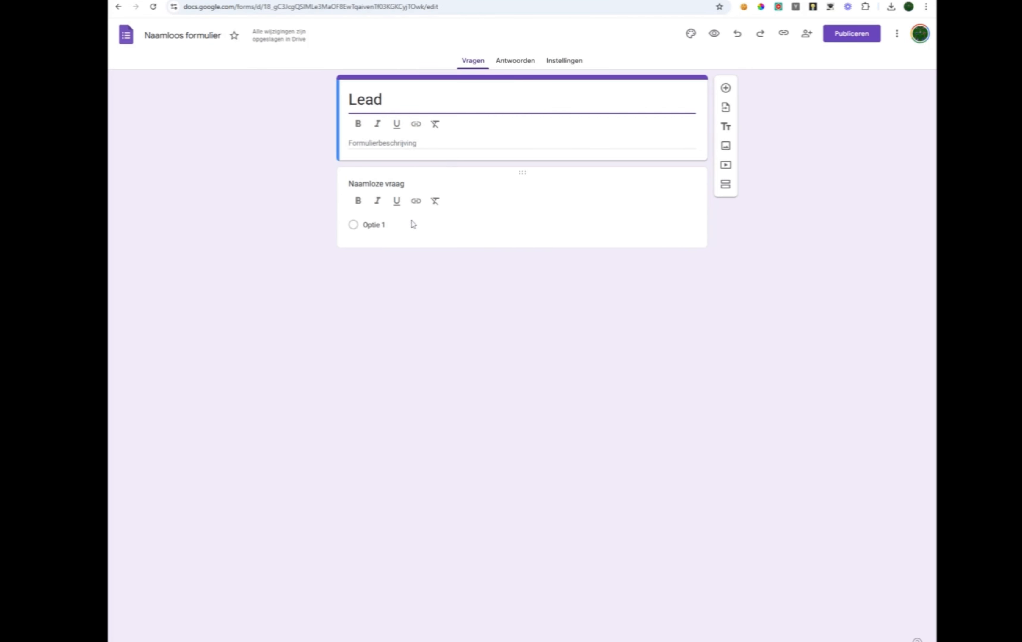
Make question 1 a short-answer 'Name customer' and add a second question 'Email adress'.
left_click(422, 226)
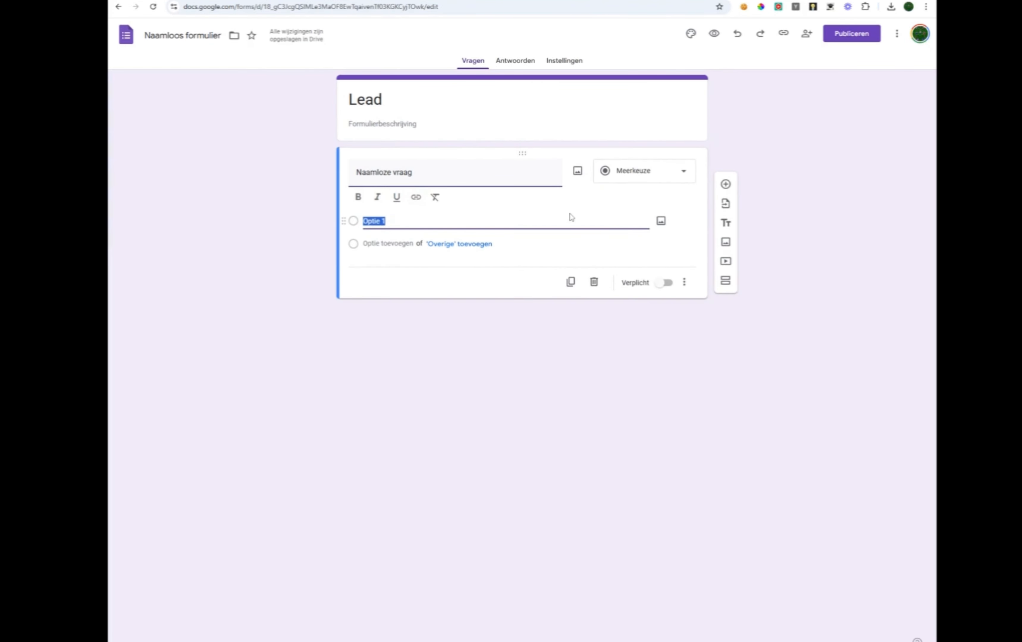
left_click(615, 182)
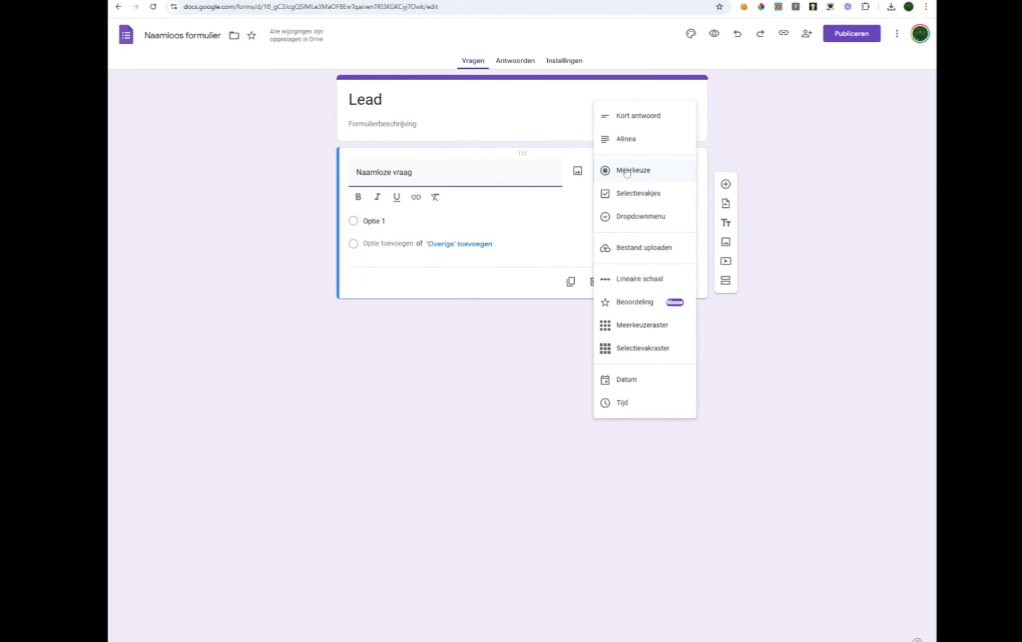
left_click(637, 123)
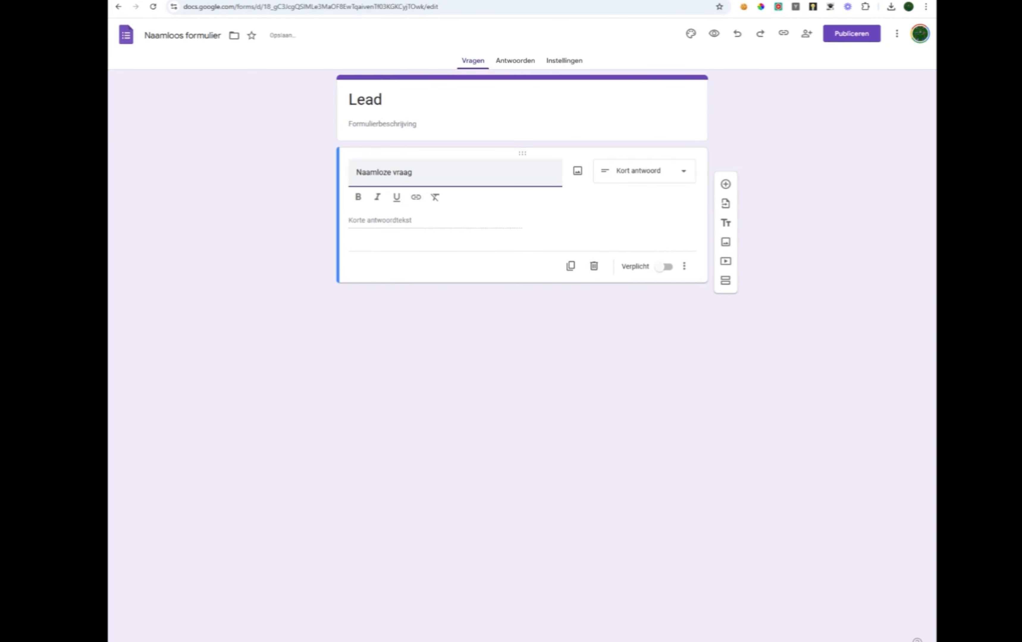
type("Name customer")
left_click(684, 266)
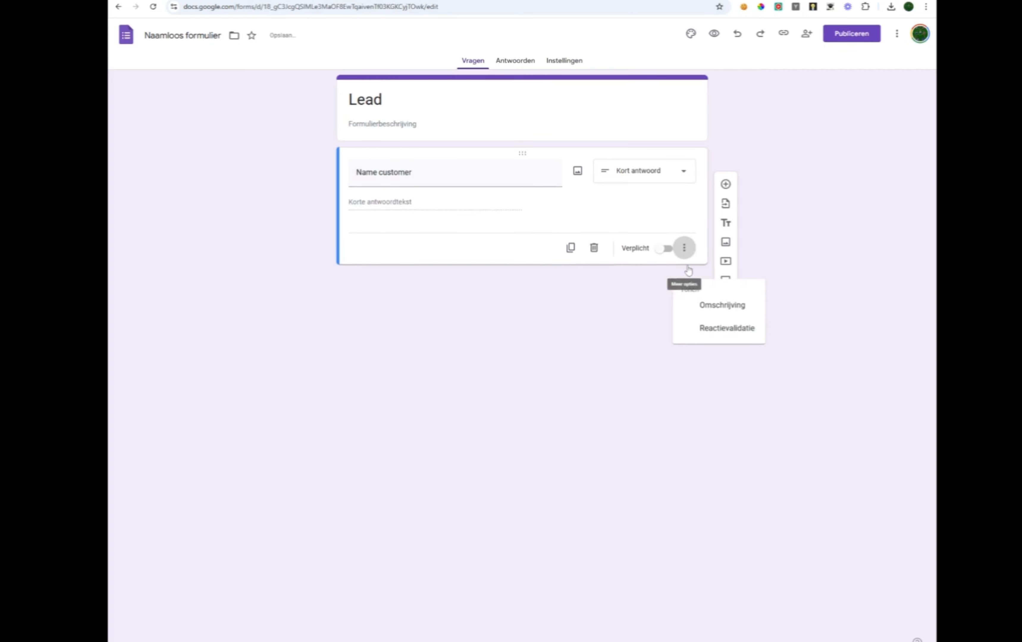
left_click(688, 267)
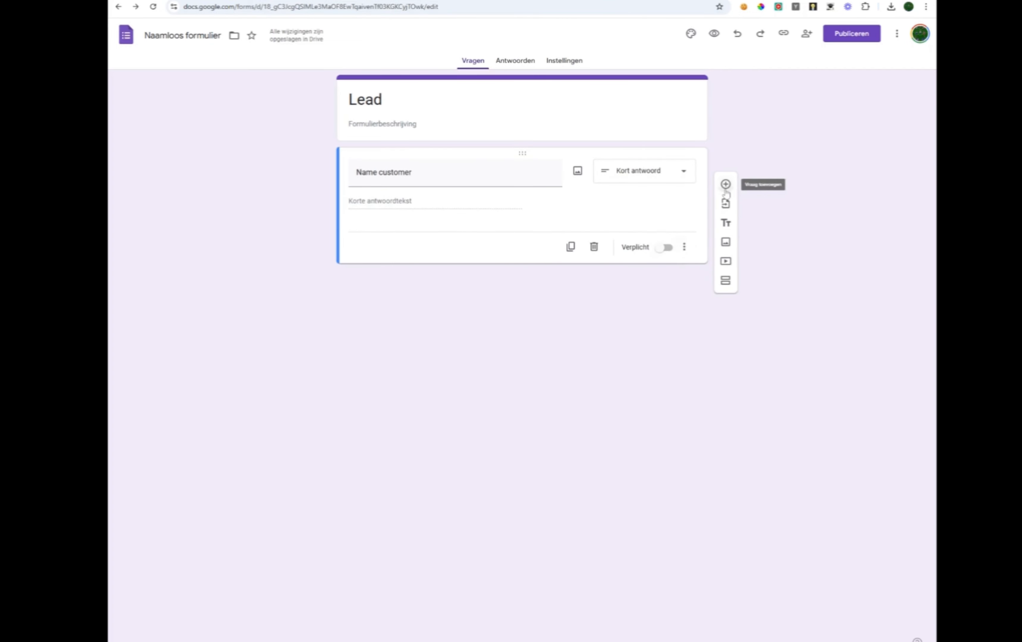
left_click(725, 185)
type("Email adress")
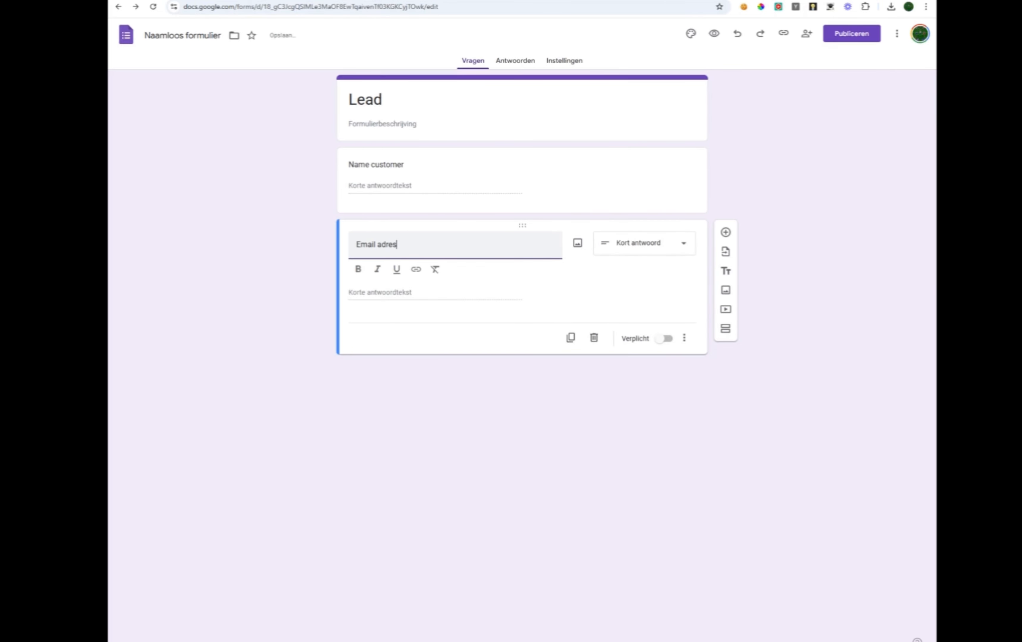
left_click(574, 379)
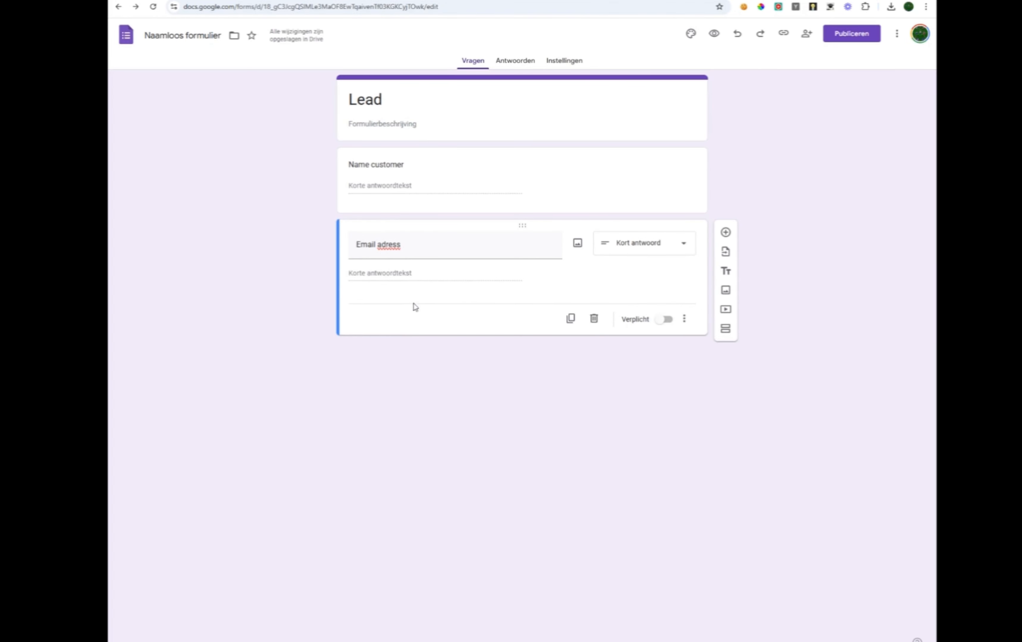
Publish the Lead form and copy its respondent link.
left_click(836, 37)
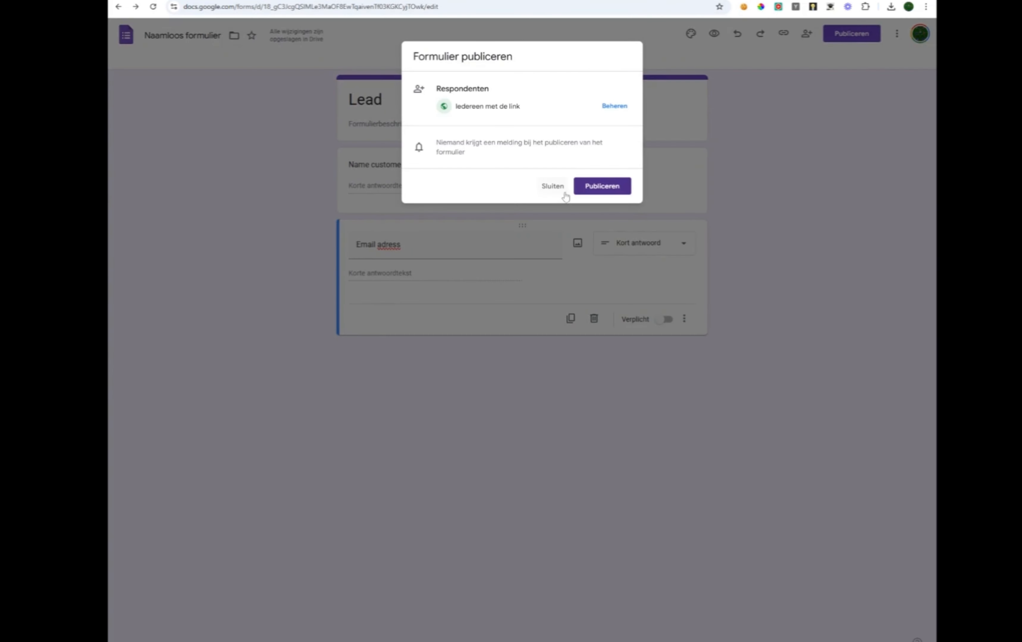
left_click(826, 36)
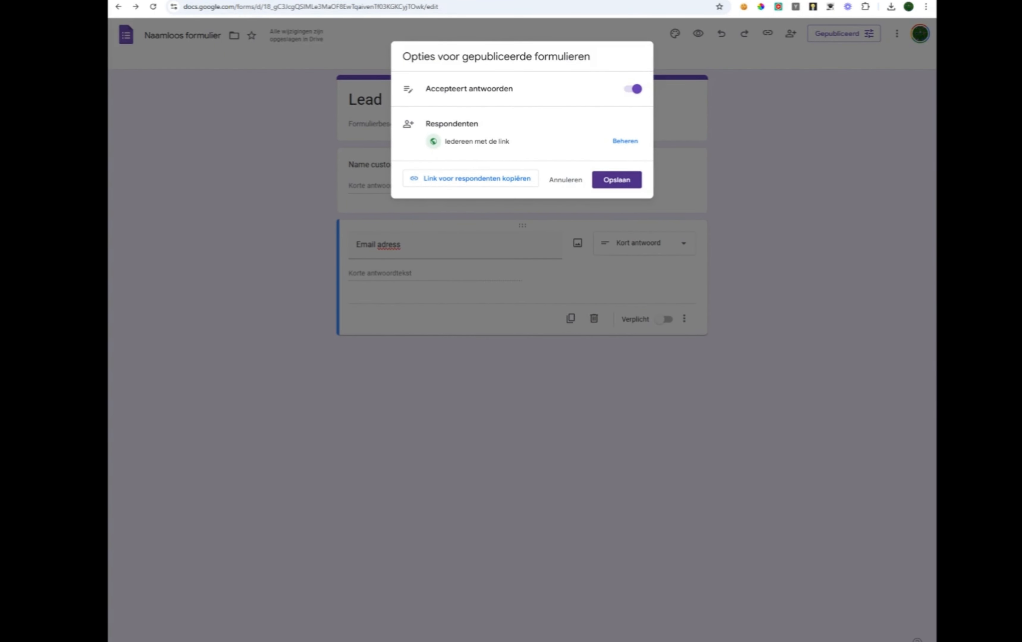
left_click(432, 187)
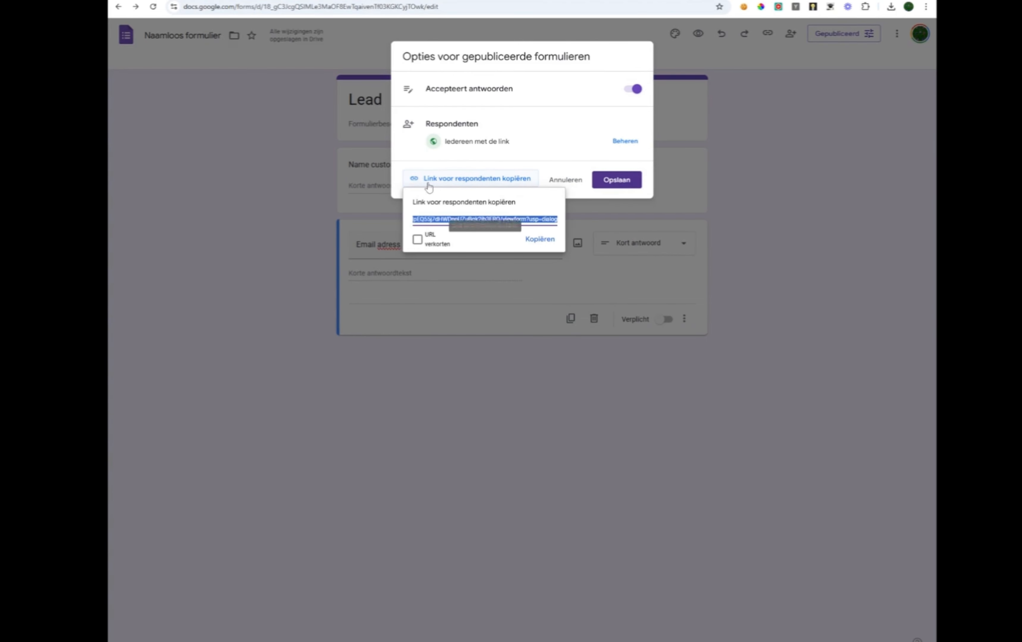
left_click(538, 240)
left_click(628, 183)
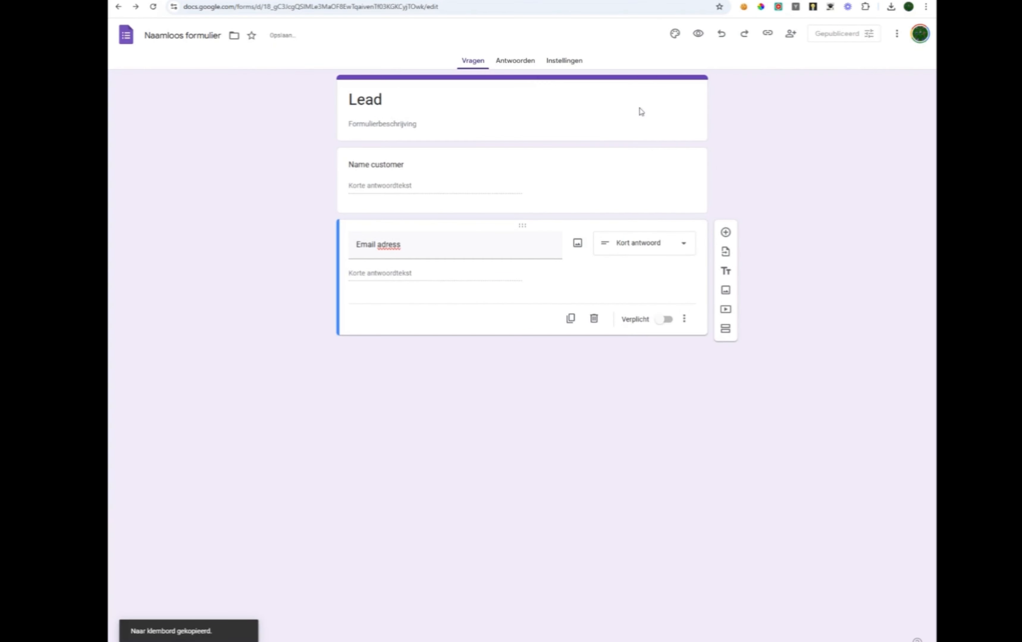
Open the respondent link, select the form ID in its URL, and return to Make.com.
left_click(311, 7)
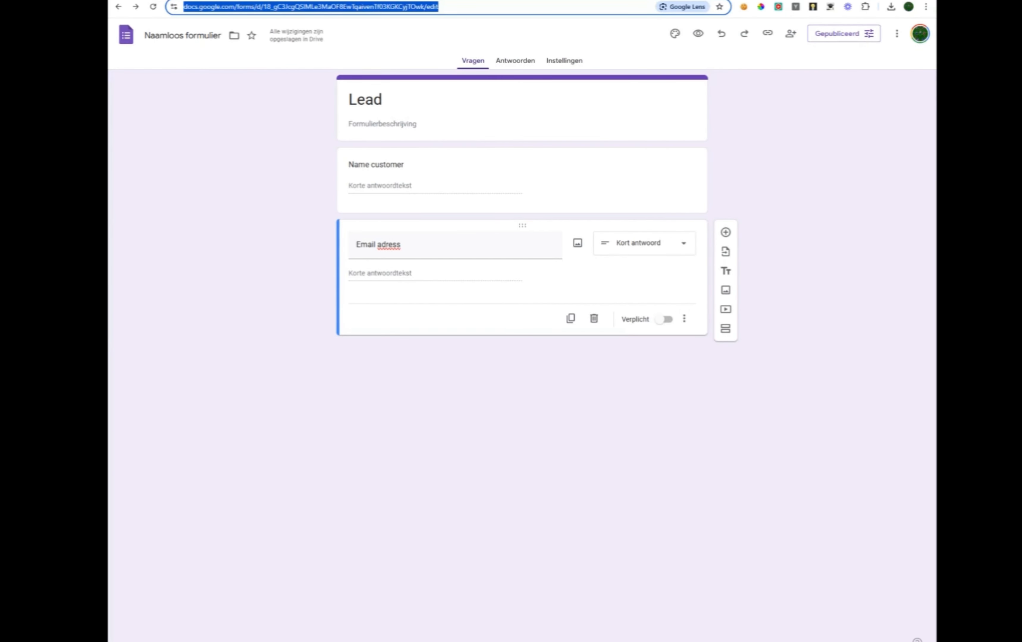
type("https://docs.google.com/forms/d/e/1FAIpQLSe3oqvJ0LQzGNdj_vo3uQ4NpEQ55j7dHWDnpUZuBqk2ib3ERQ/viewform?usp=dialog")
key("Return")
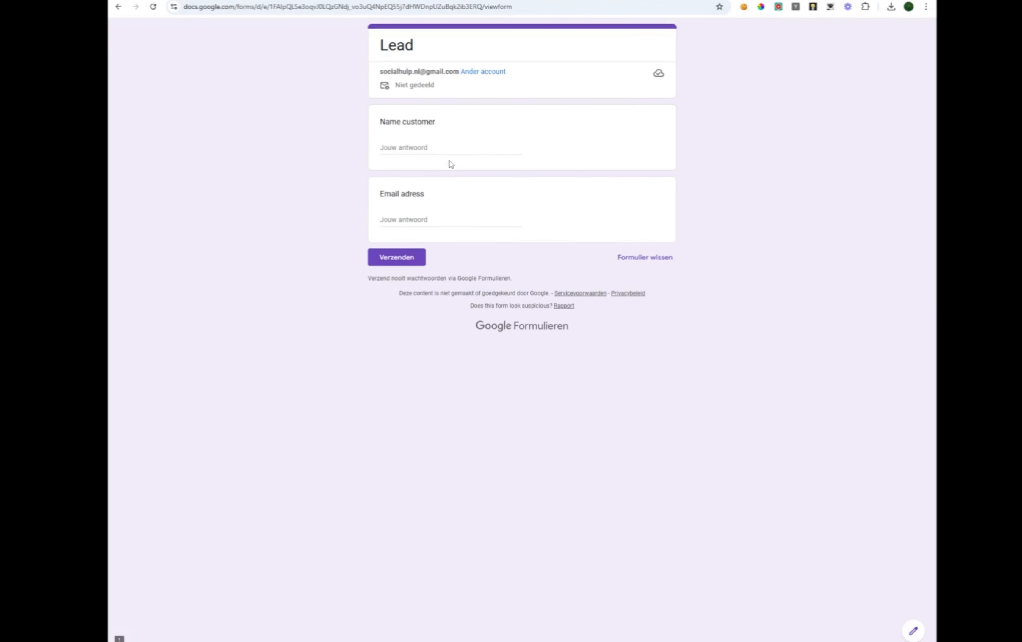
double_click(448, 8)
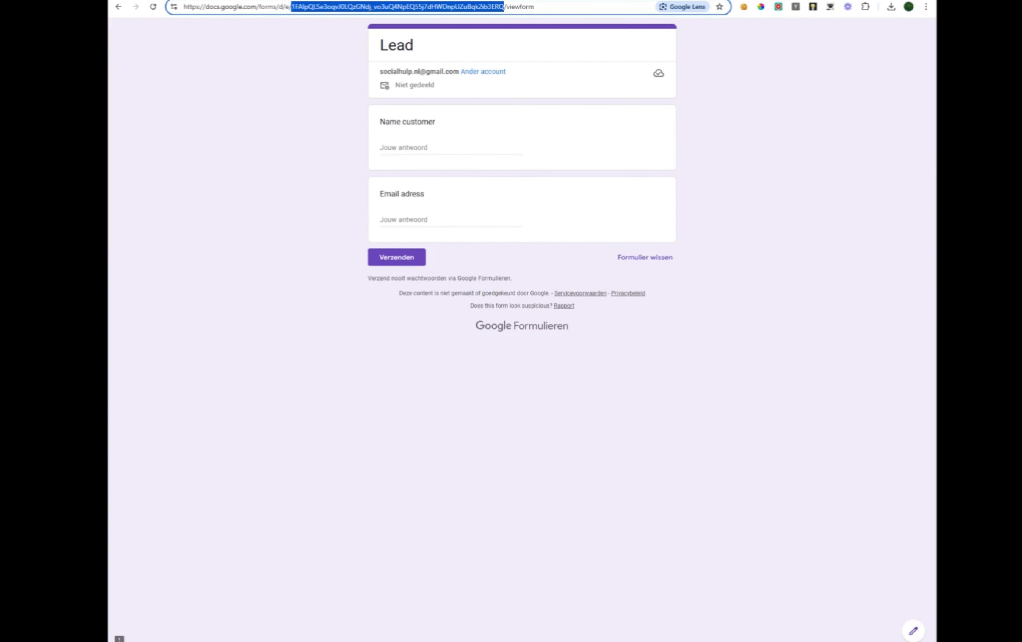
key("ctrl+Tab")
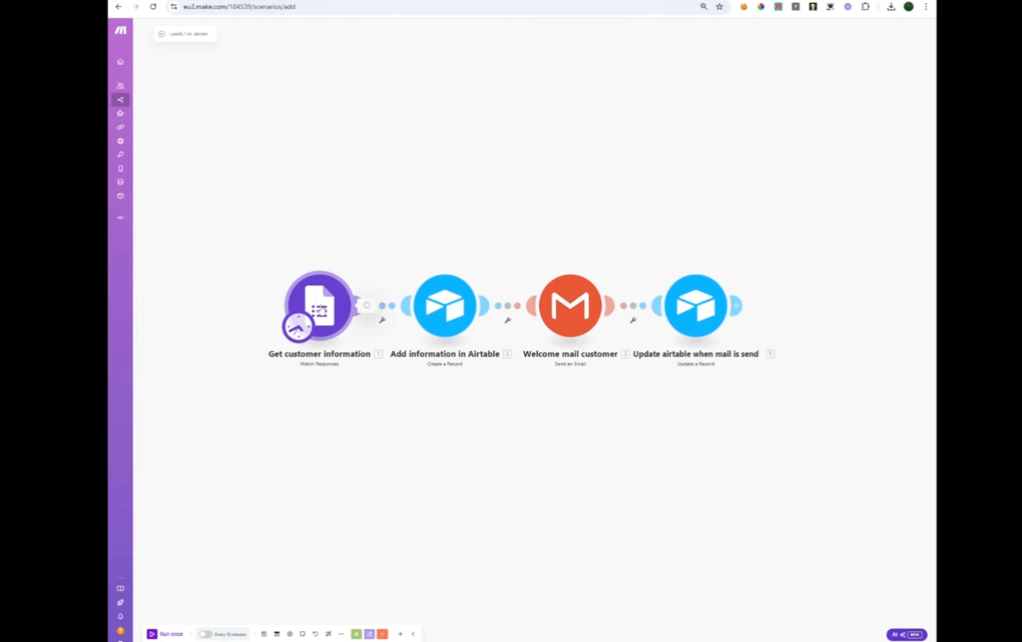
Check and save the Google Forms trigger's connection and Form ID, then go to Airtable.
left_click(321, 311)
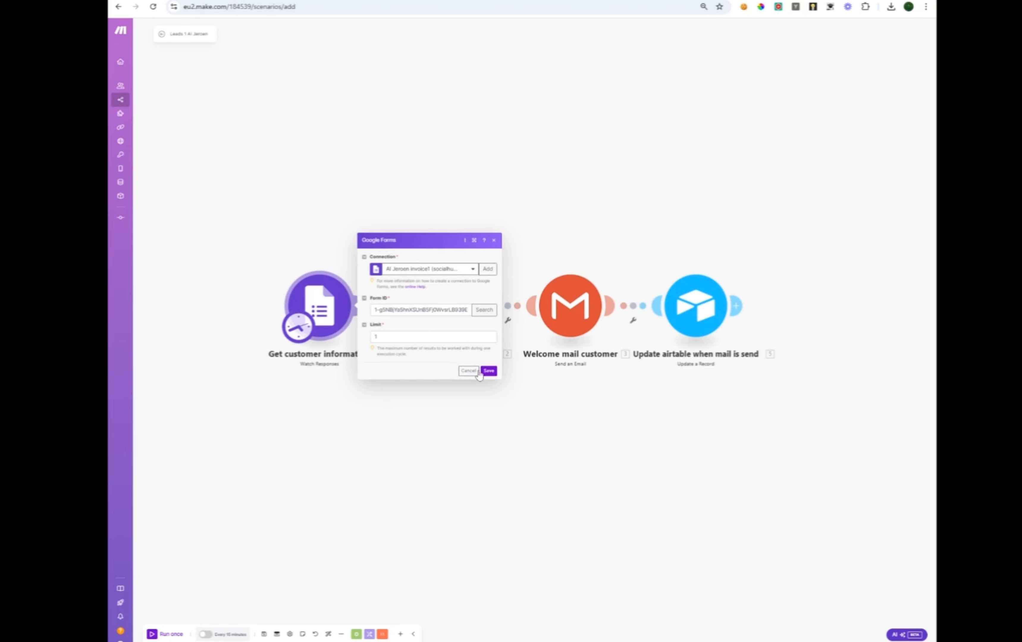
left_click(489, 372)
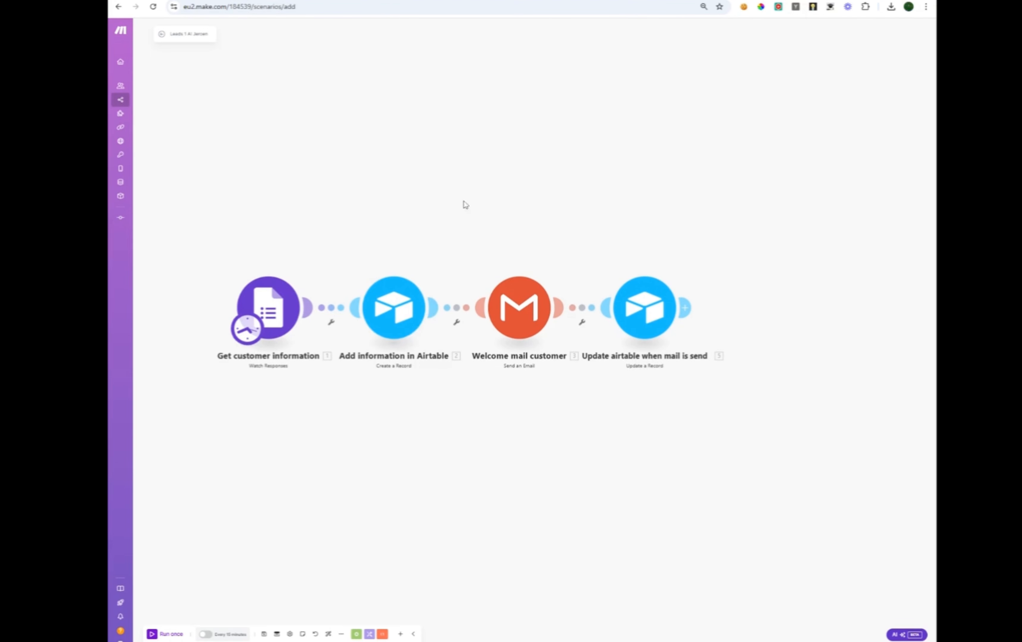
left_click(317, 0)
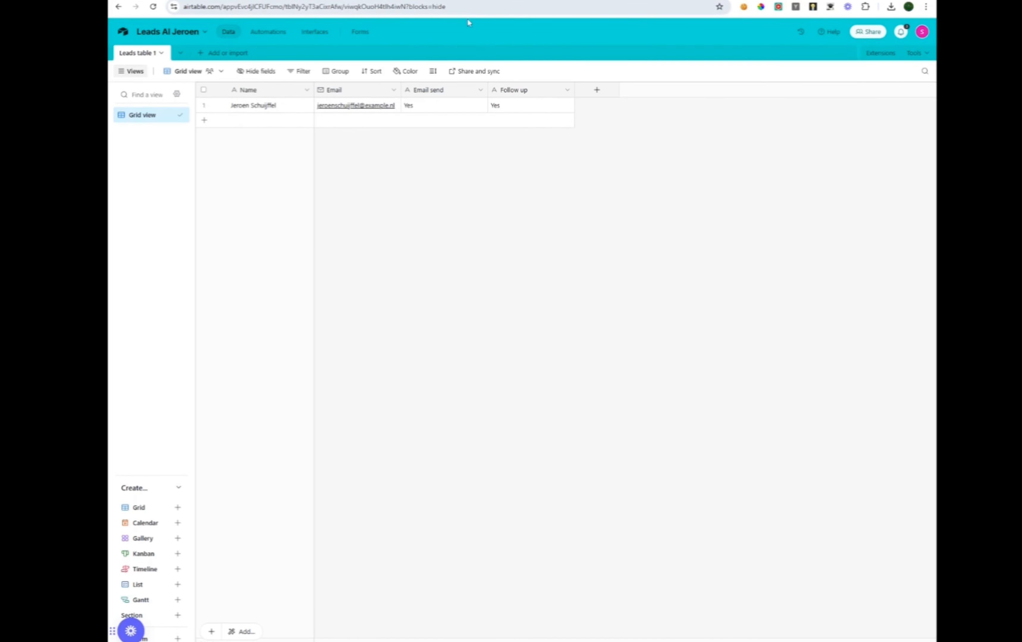
Create a new Airtable base from scratch named 'Lead 1 example'.
left_click(194, 0)
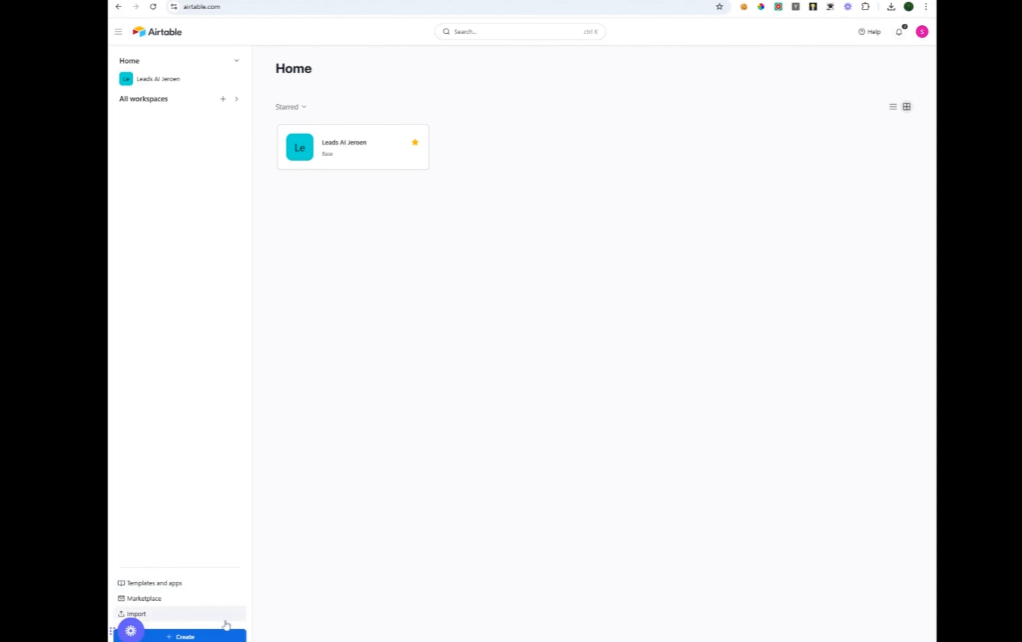
left_click(218, 637)
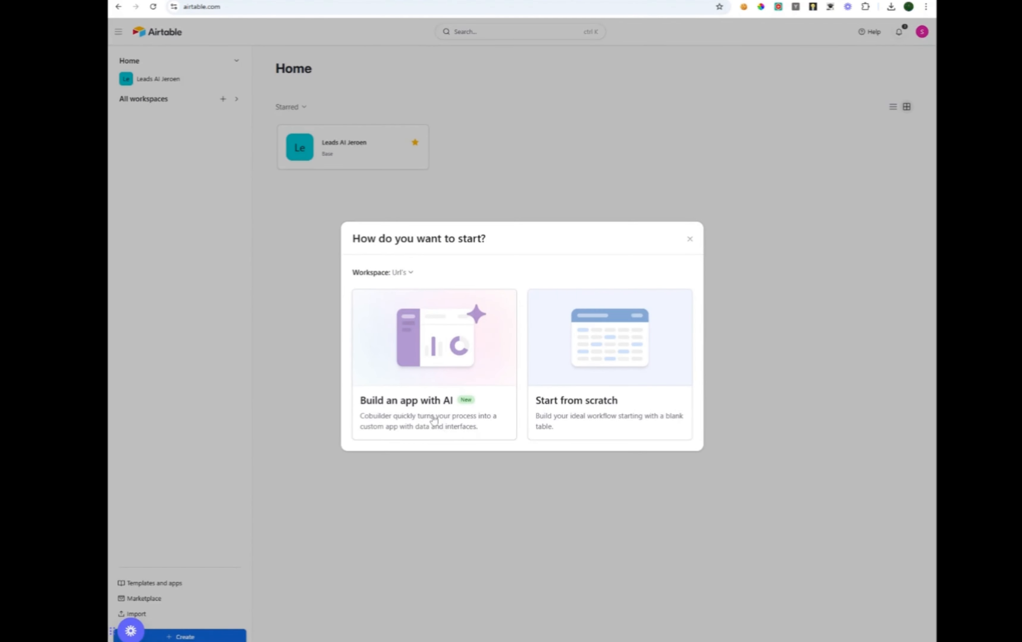
left_click(569, 368)
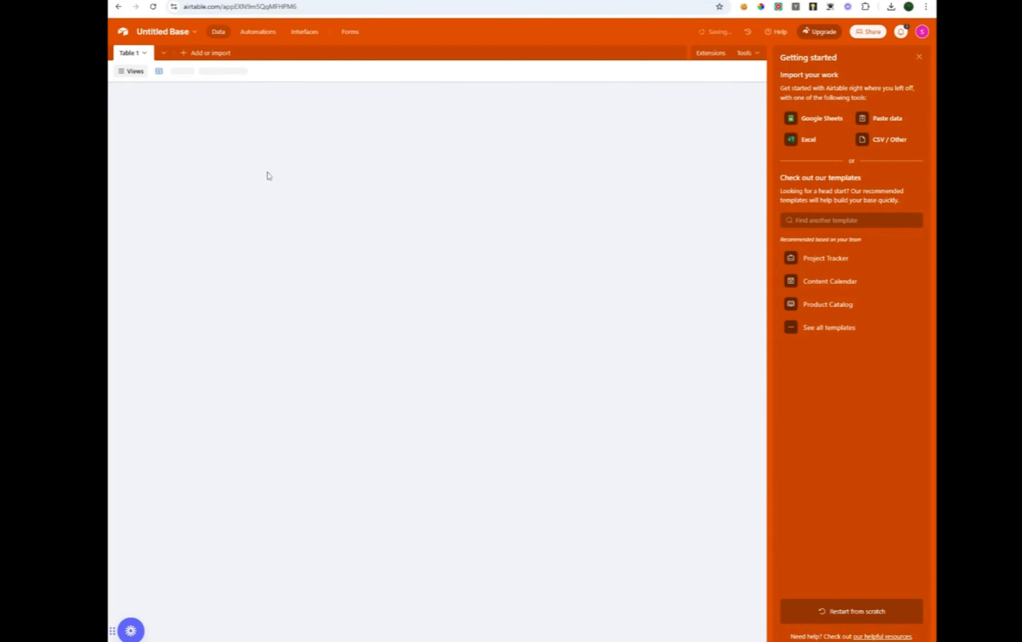
left_click(163, 32)
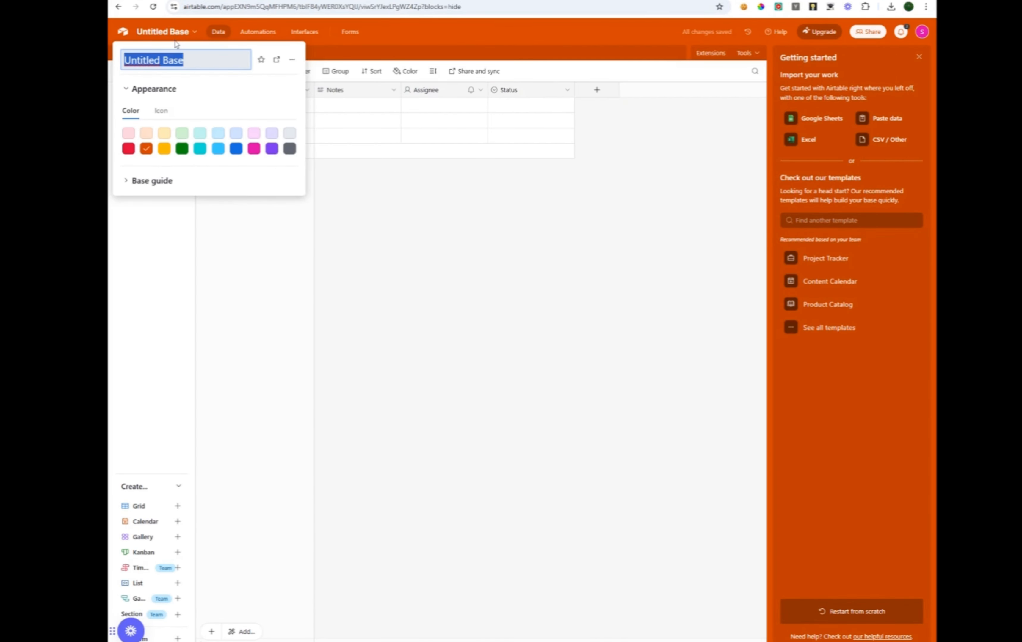
type("Lead ")
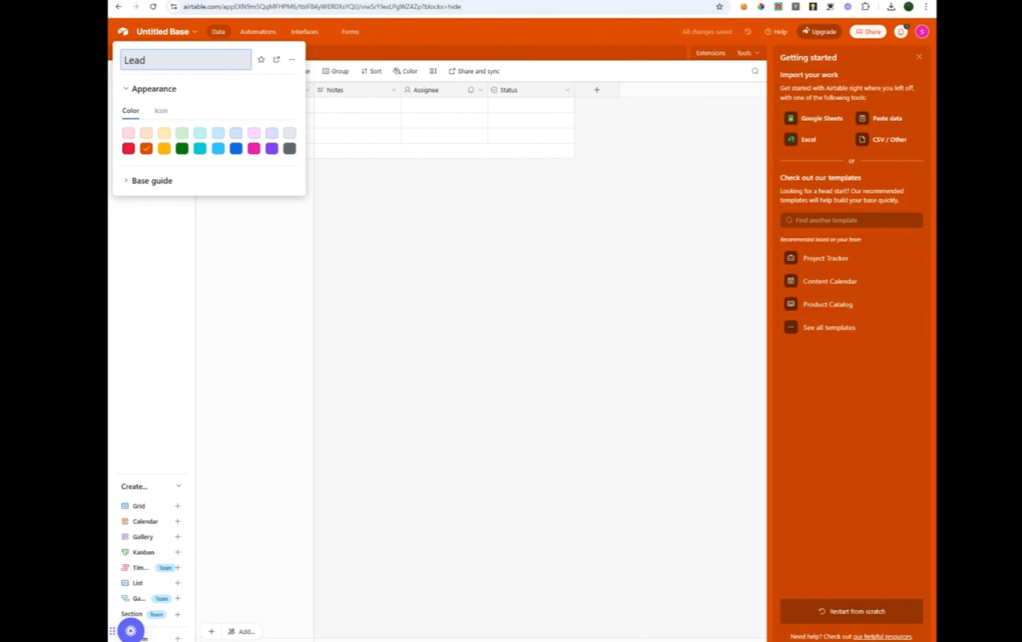
type("1 exc")
key("BackSpace")
type("amp")
key("BackSpace")
key("BackSpace")
key("BackSpace")
type("amp")
key("Return")
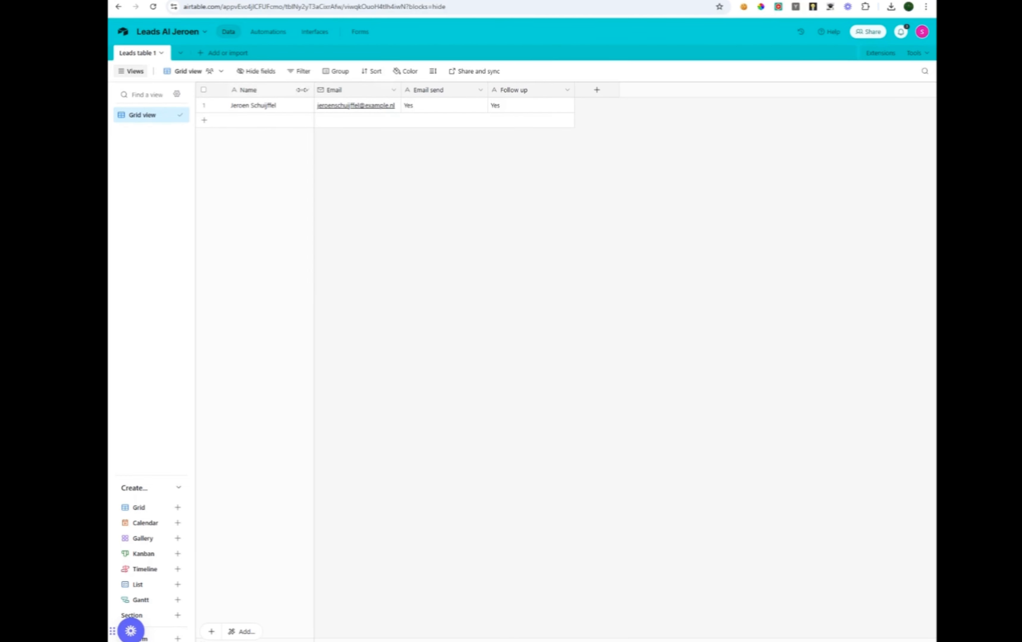
Check the Name field's type in the existing leads table, keeping it single line text.
double_click(277, 90)
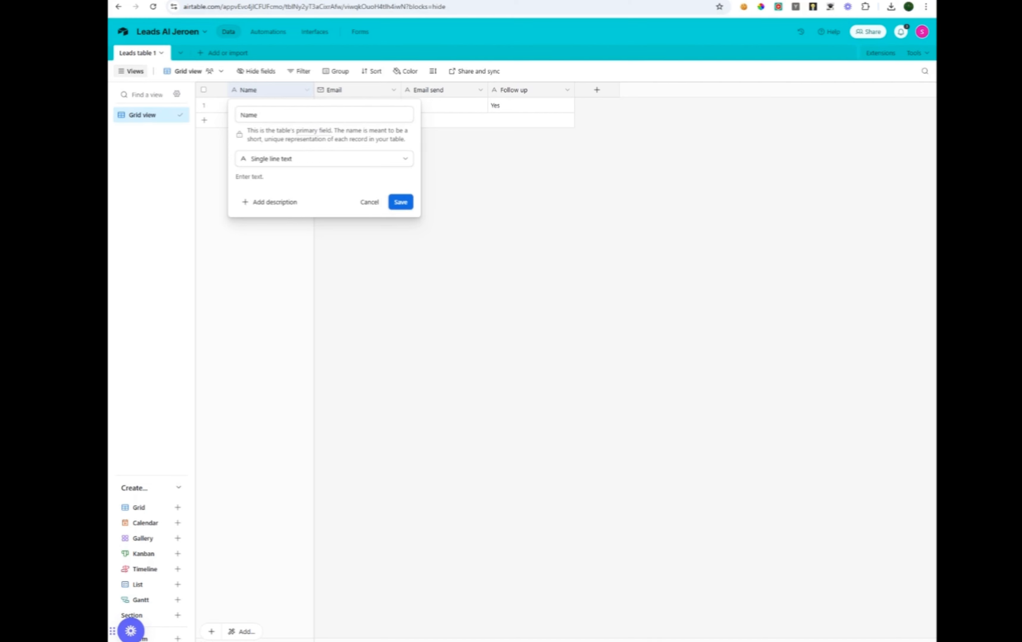
left_click(290, 160)
scroll(309, 325, "down", 1)
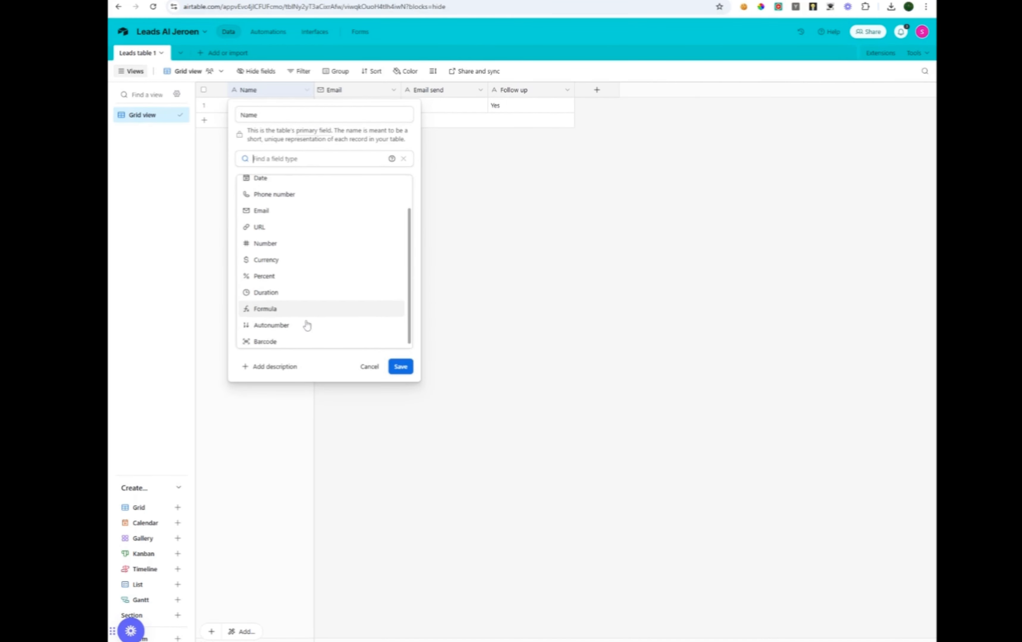
scroll(308, 320, "up", 1)
left_click(275, 184)
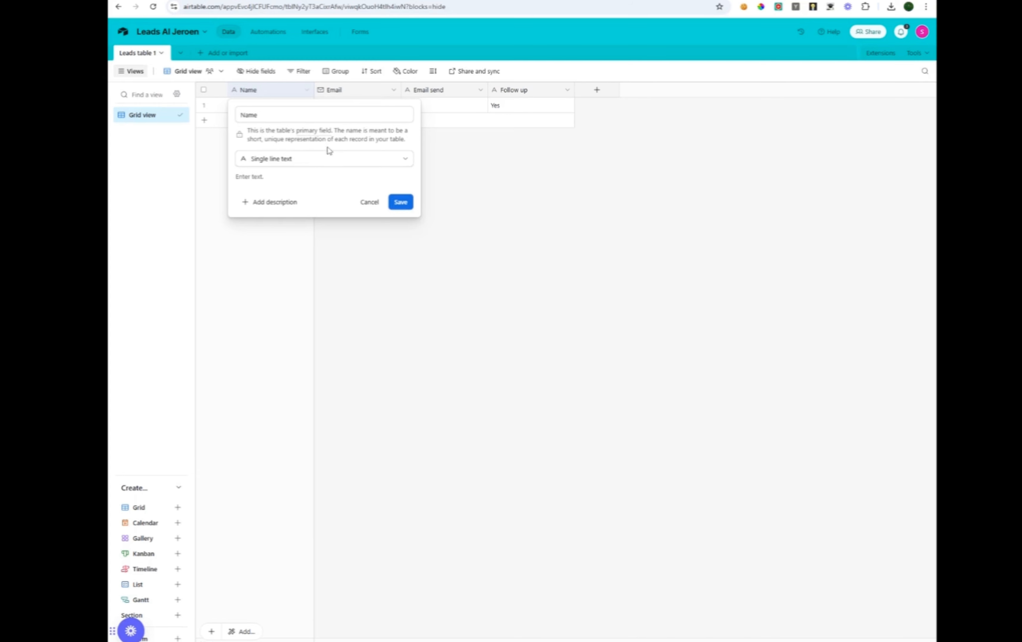
left_click(401, 202)
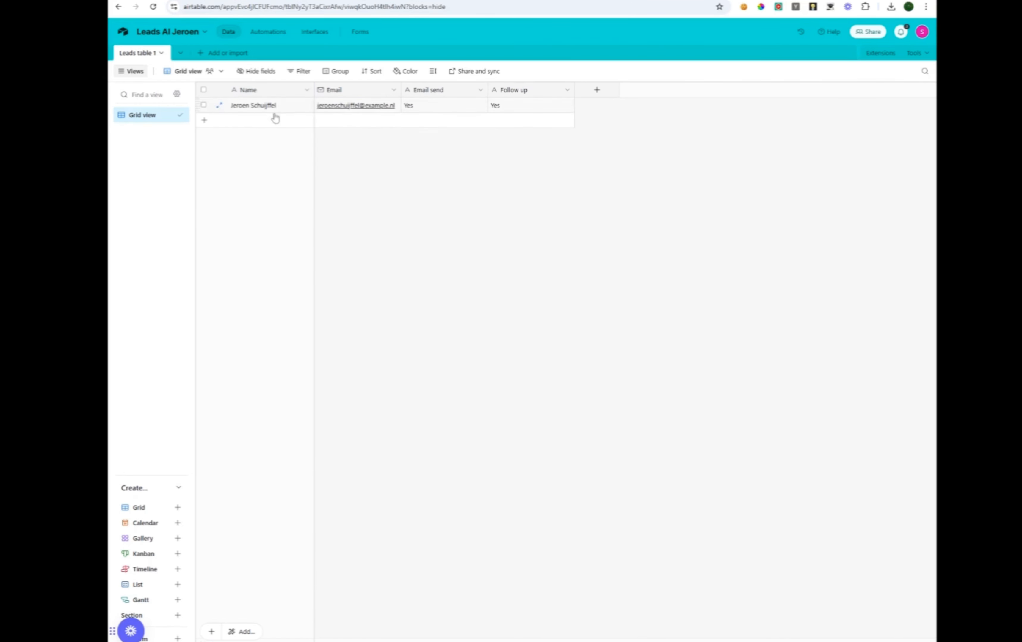
Inspect the field settings of the Email send, Follow up and Email columns.
double_click(439, 96)
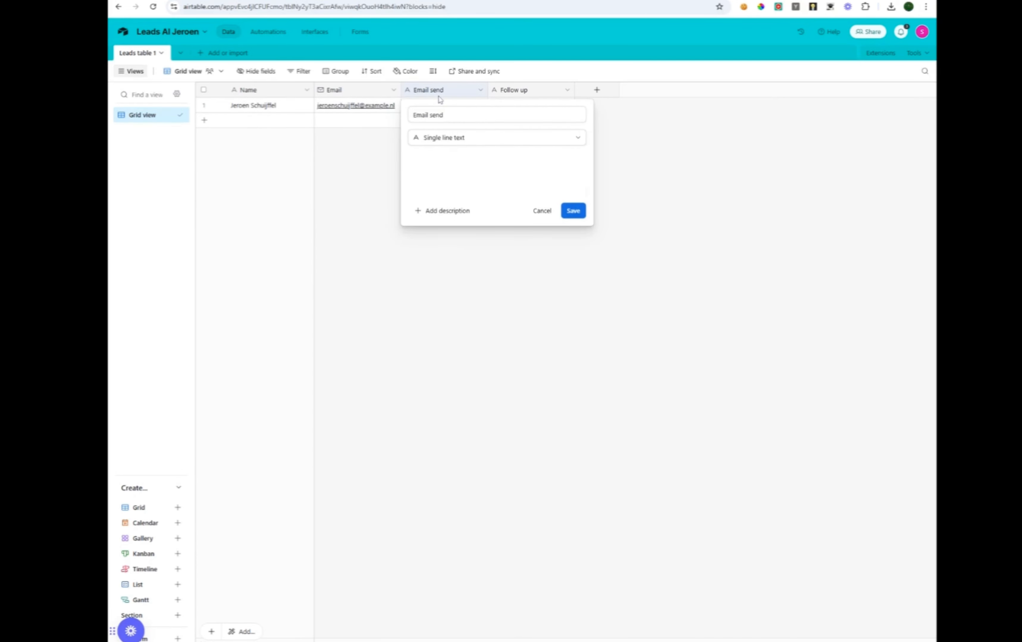
left_click(689, 170)
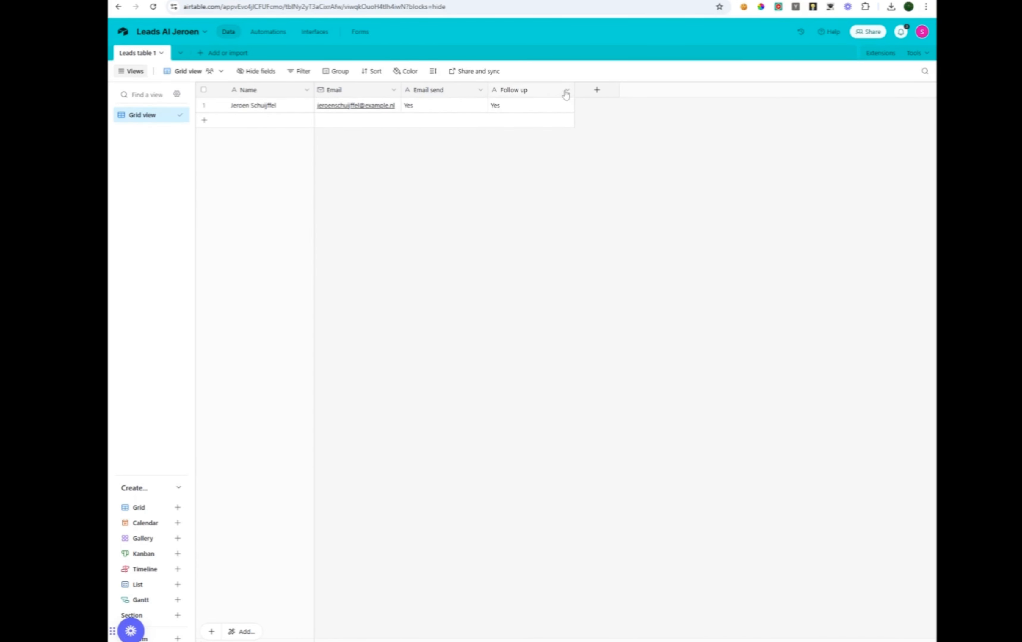
double_click(538, 94)
left_click(767, 146)
double_click(336, 94)
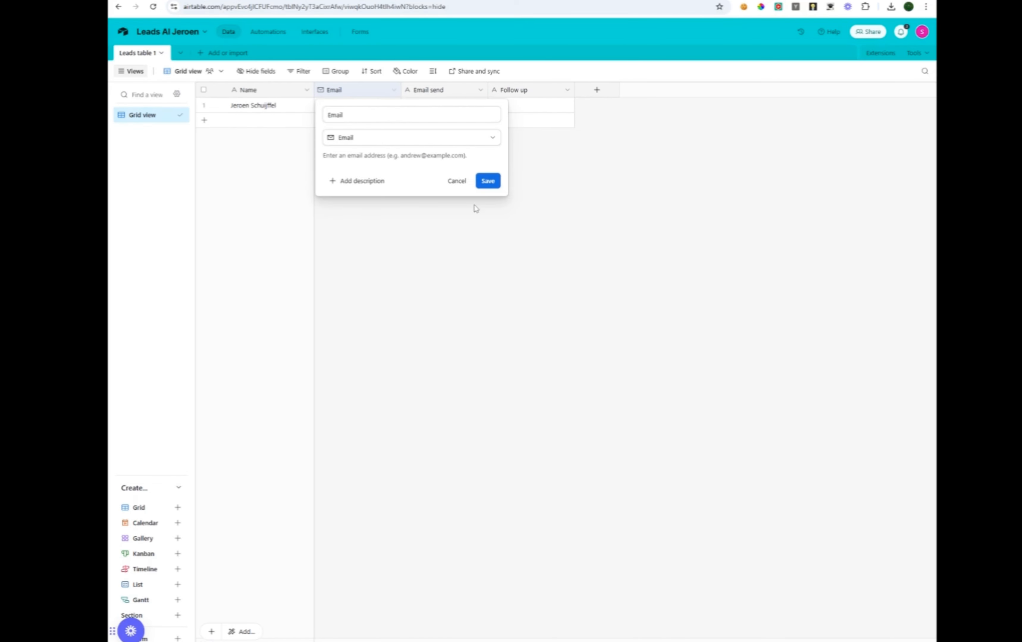
left_click(489, 186)
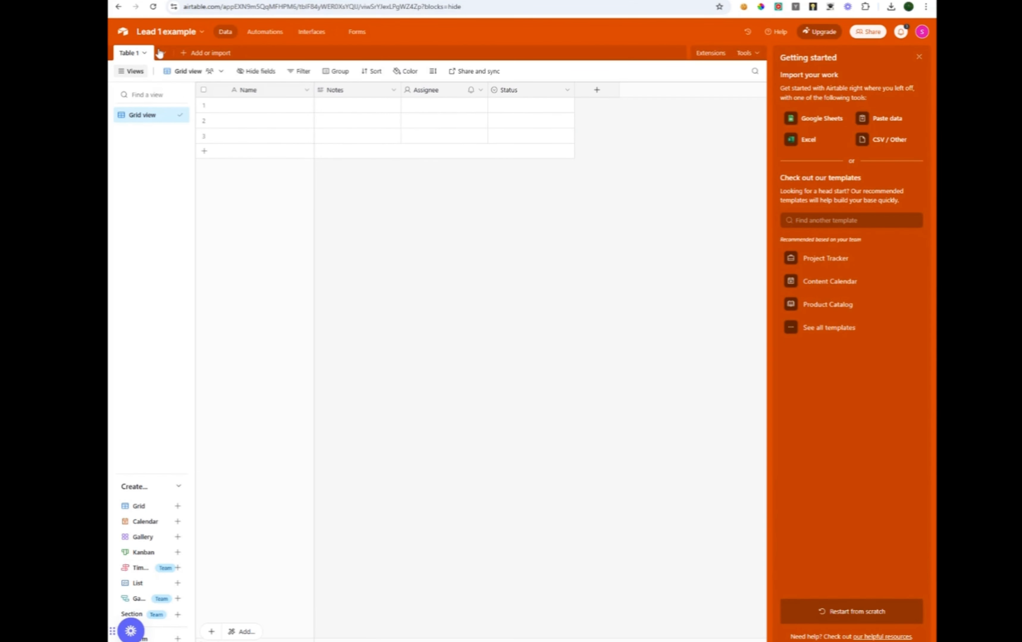
Rename the new base's Table 1 to 'Lead 1 example'.
double_click(130, 53)
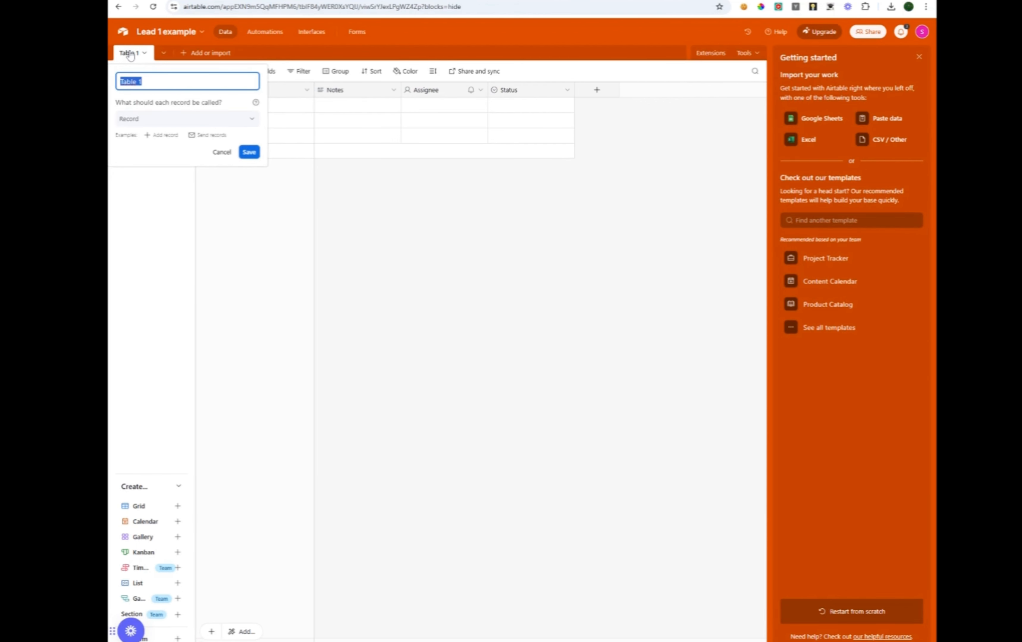
type("Lead 1 example")
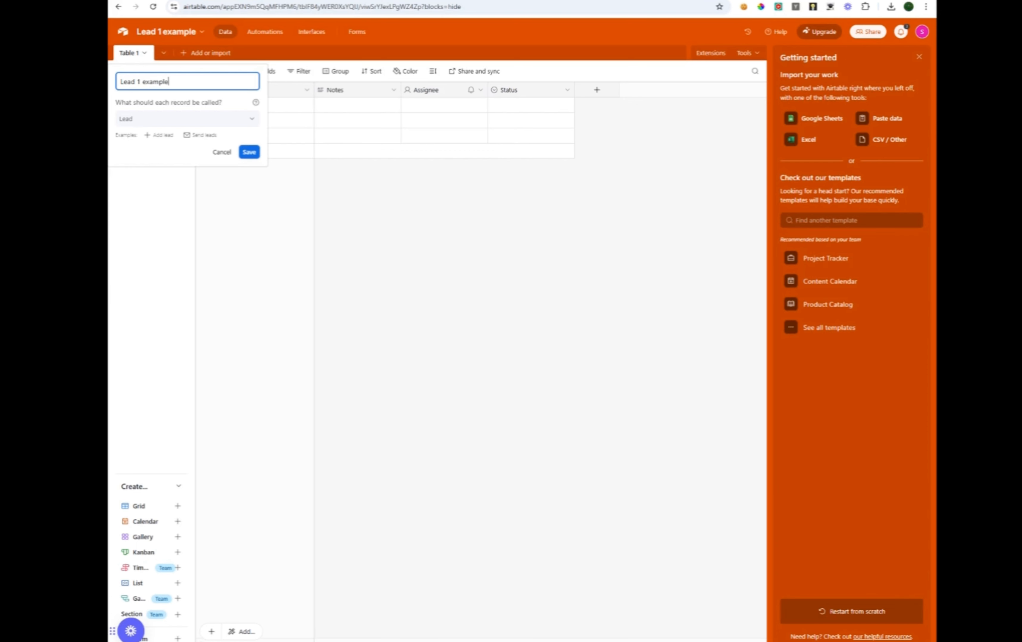
left_click(249, 152)
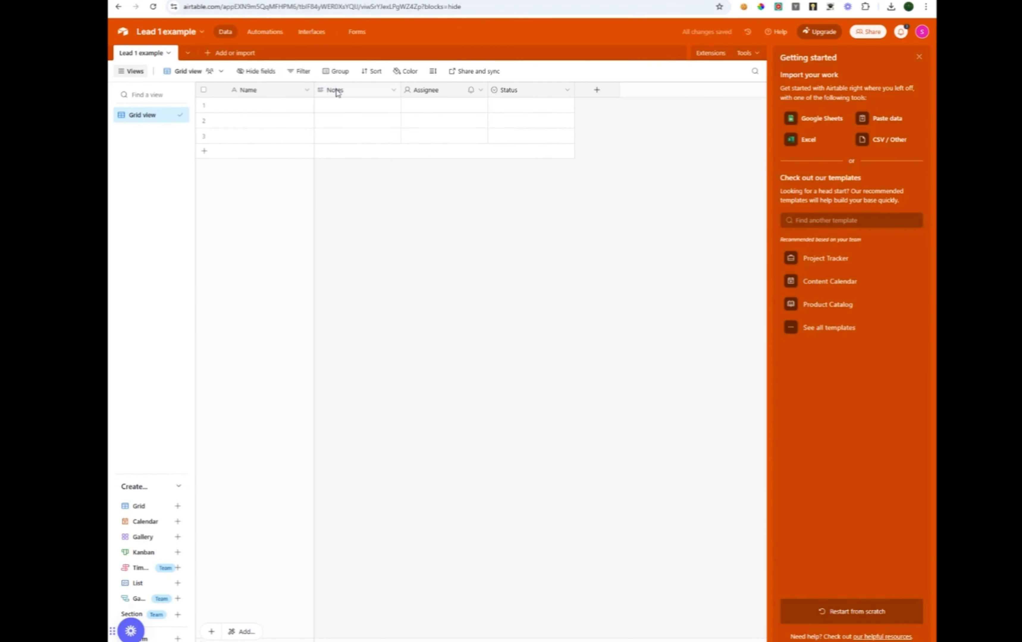
double_click(338, 91)
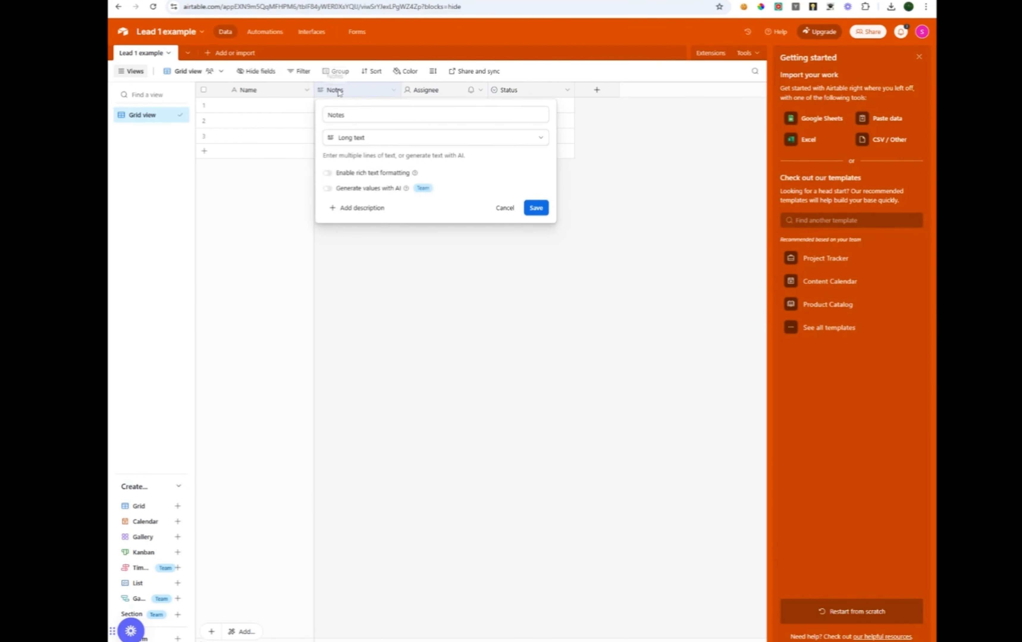
Turn the Notes field into 'Email' with the Email field type.
double_click(336, 115)
type("Email")
left_click(391, 138)
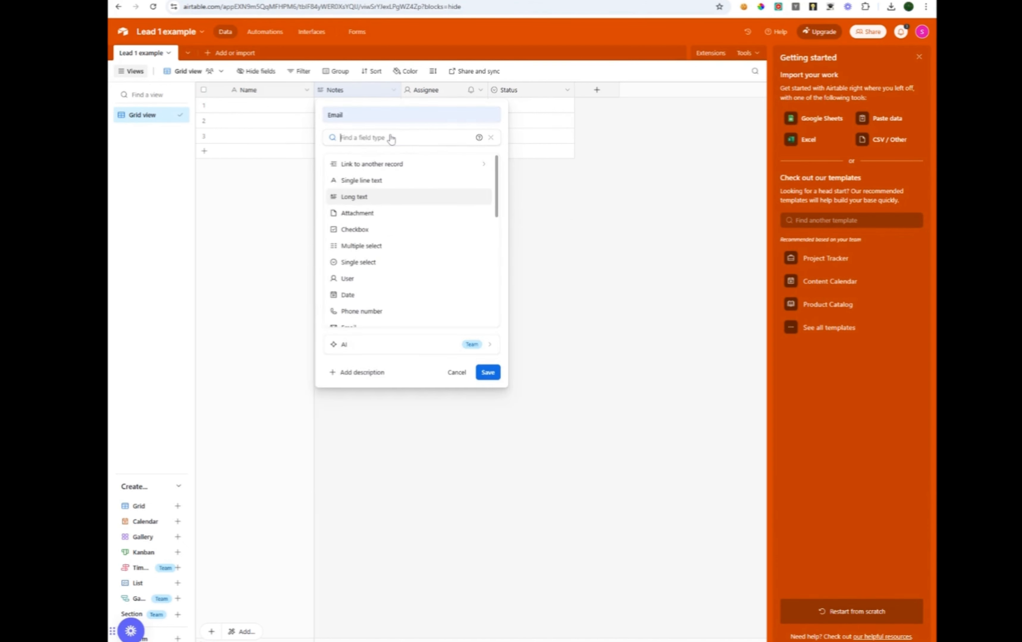
scroll(394, 272, "down", 10)
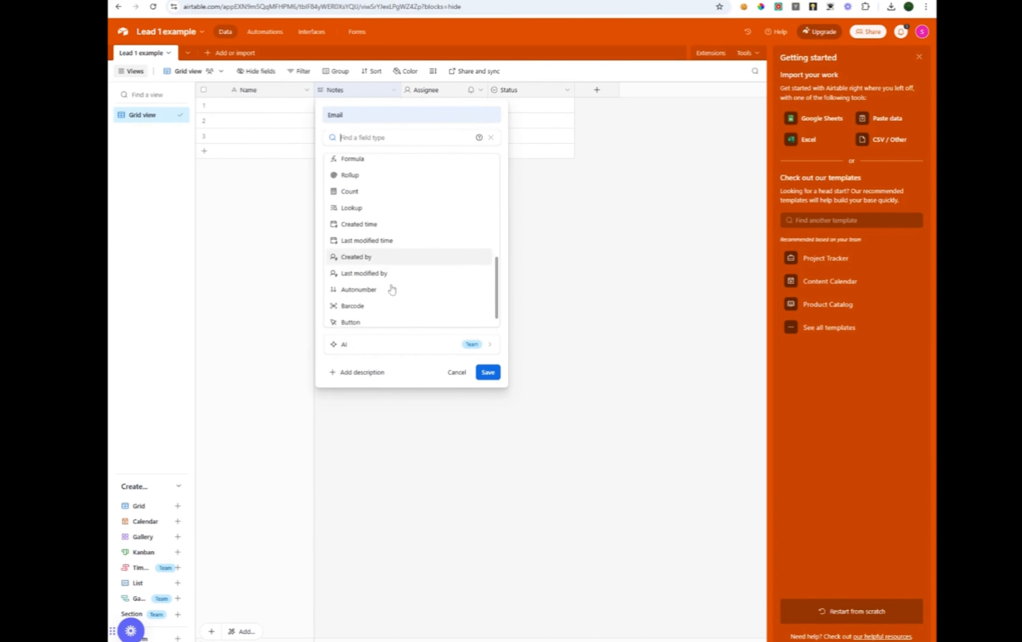
scroll(384, 314, "up", 10)
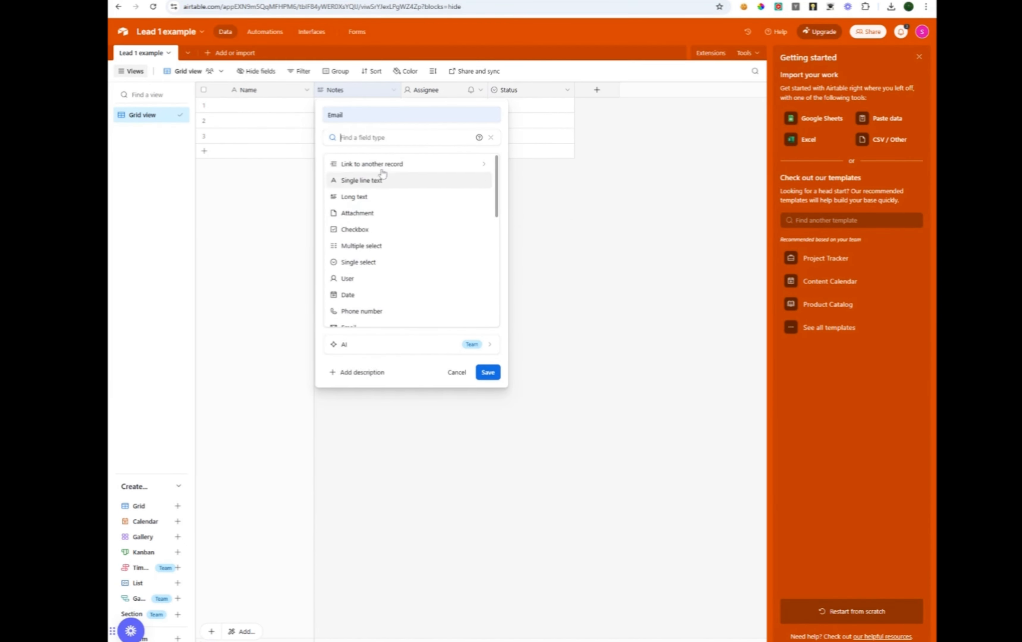
type("em")
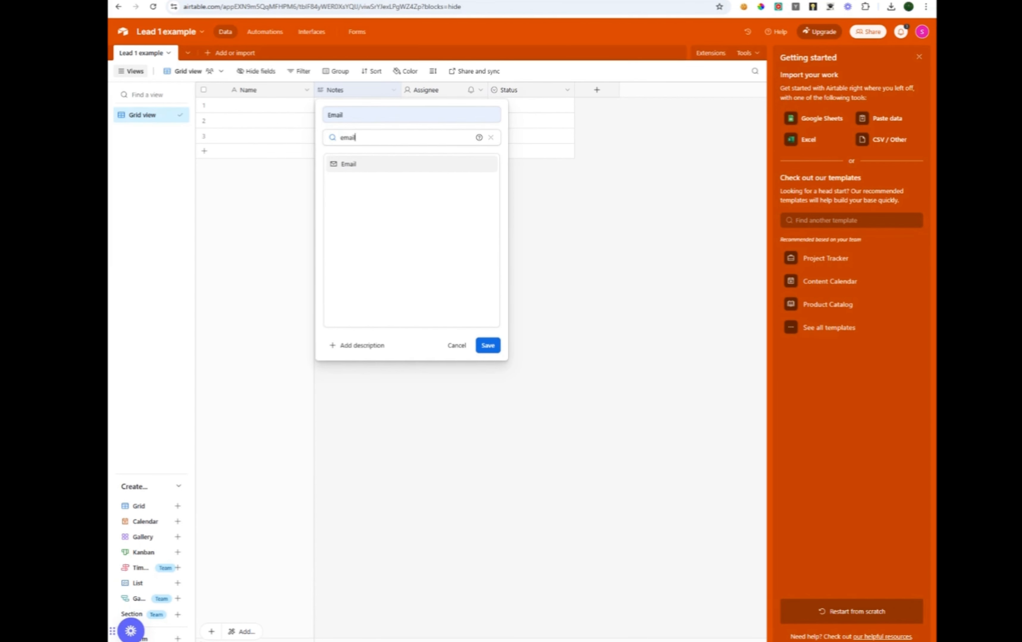
type("ail")
left_click(338, 164)
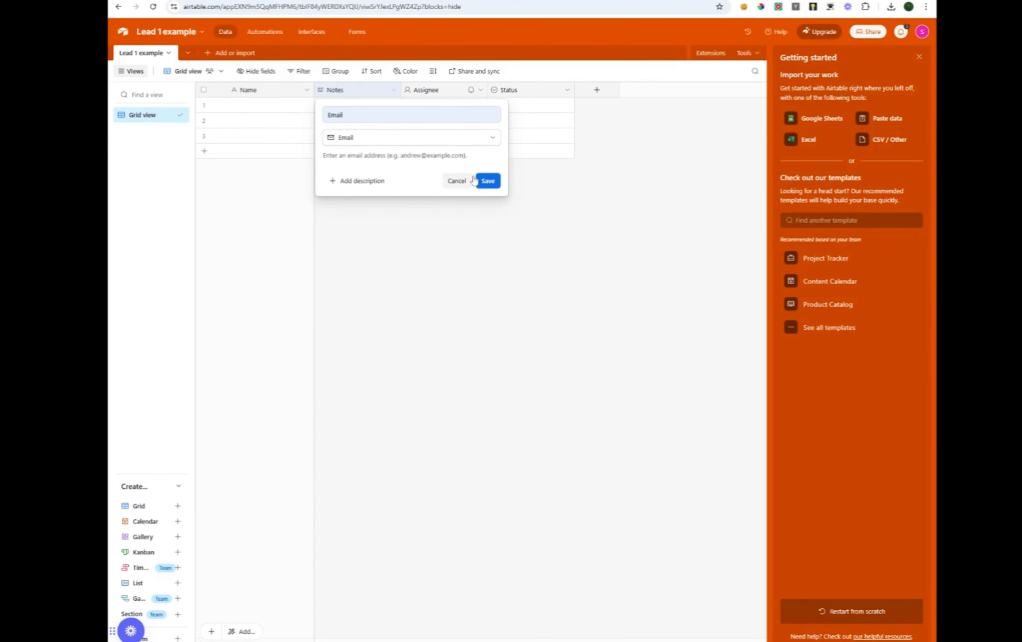
left_click(483, 180)
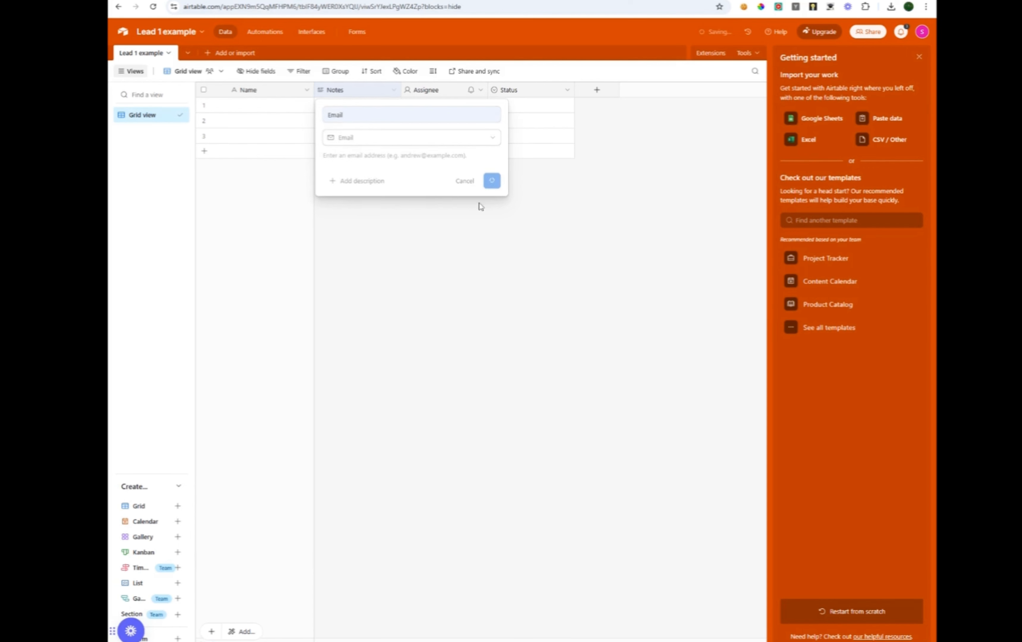
Turn the Assignee field into 'Email send' as single line text.
double_click(440, 93)
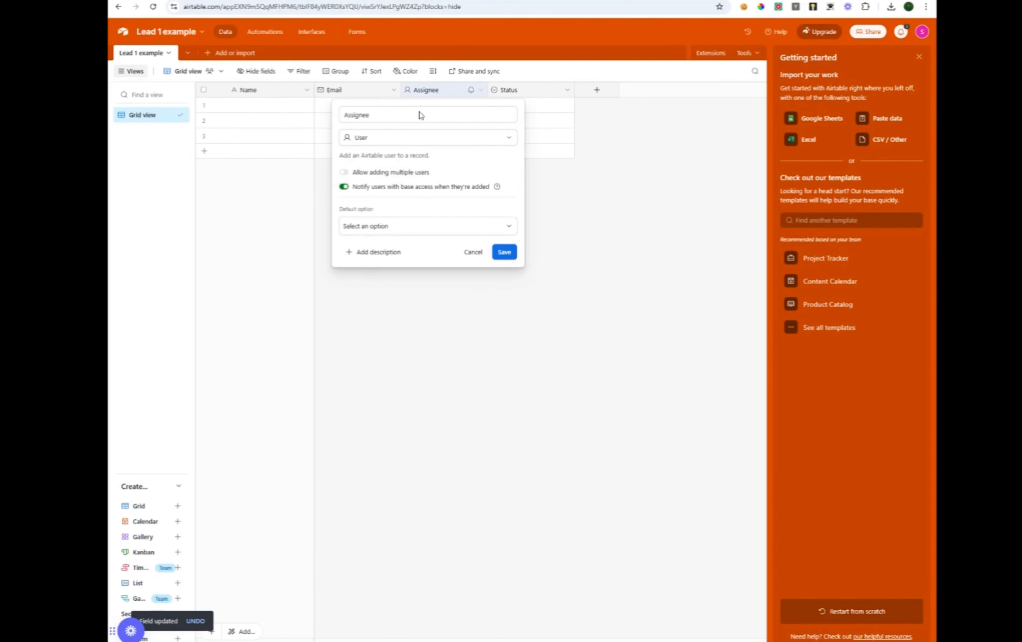
left_click_drag(419, 114, 299, 113)
type("Em")
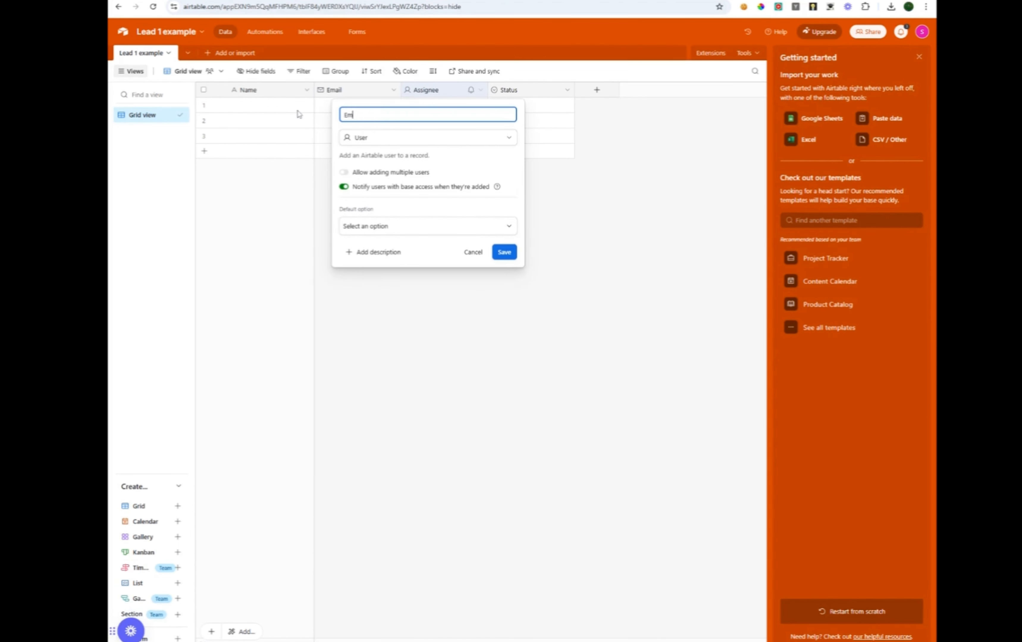
type("ail send")
left_click(413, 138)
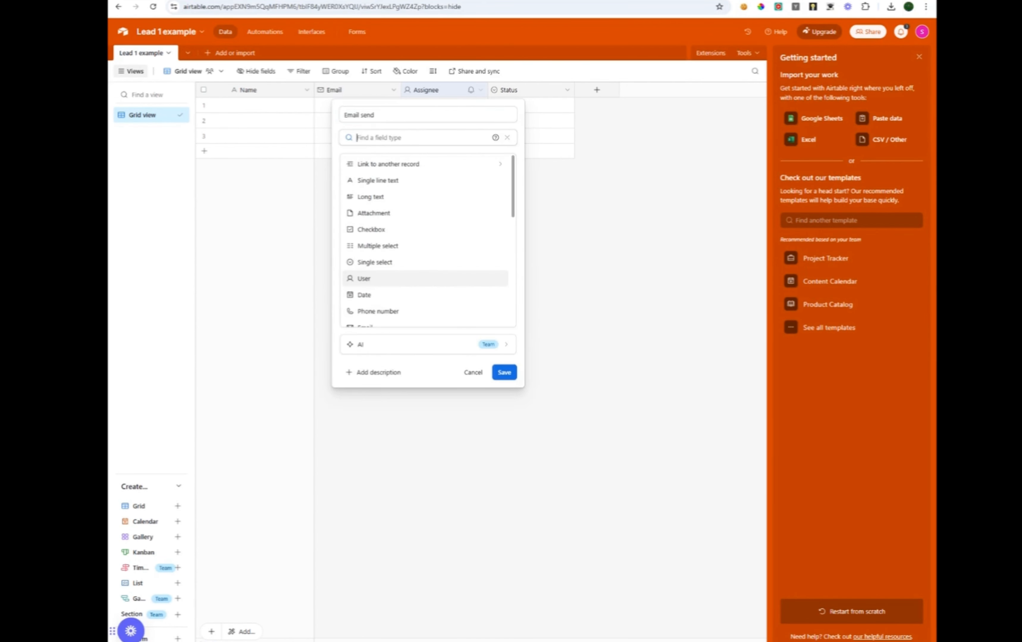
left_click(392, 183)
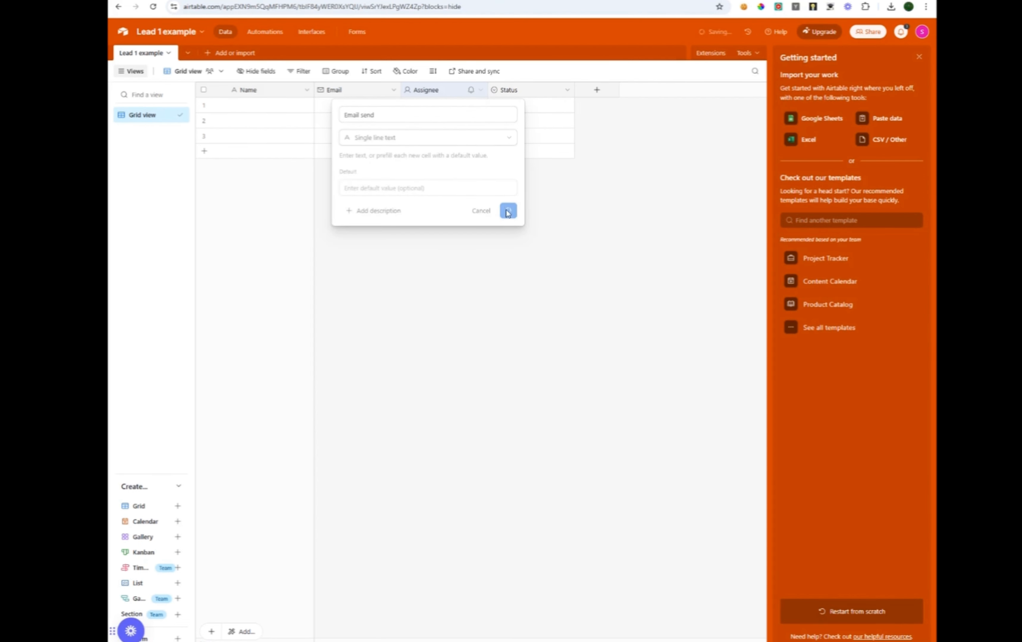
left_click(505, 210)
Turn the Status field into 'Follow-up' as a single select field.
double_click(512, 97)
type("Fo")
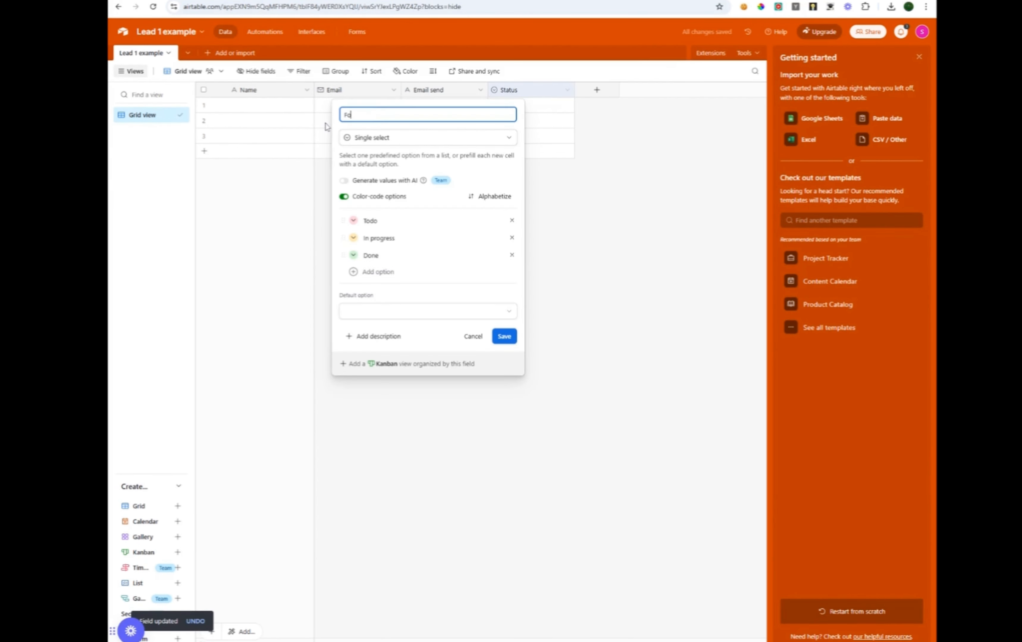
type("llow-up")
left_click(410, 138)
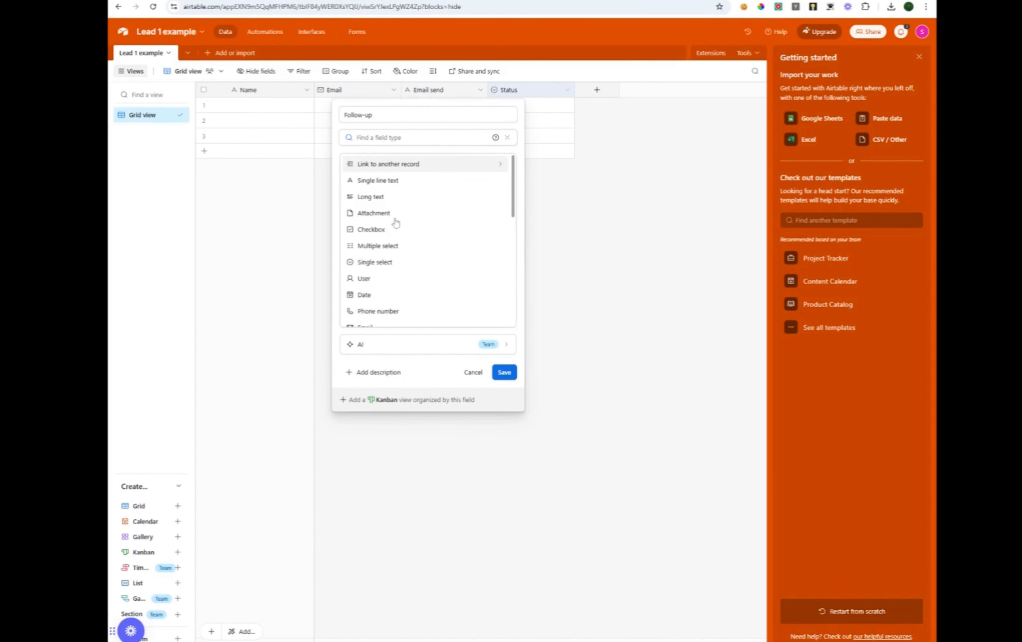
left_click(393, 262)
left_click(509, 340)
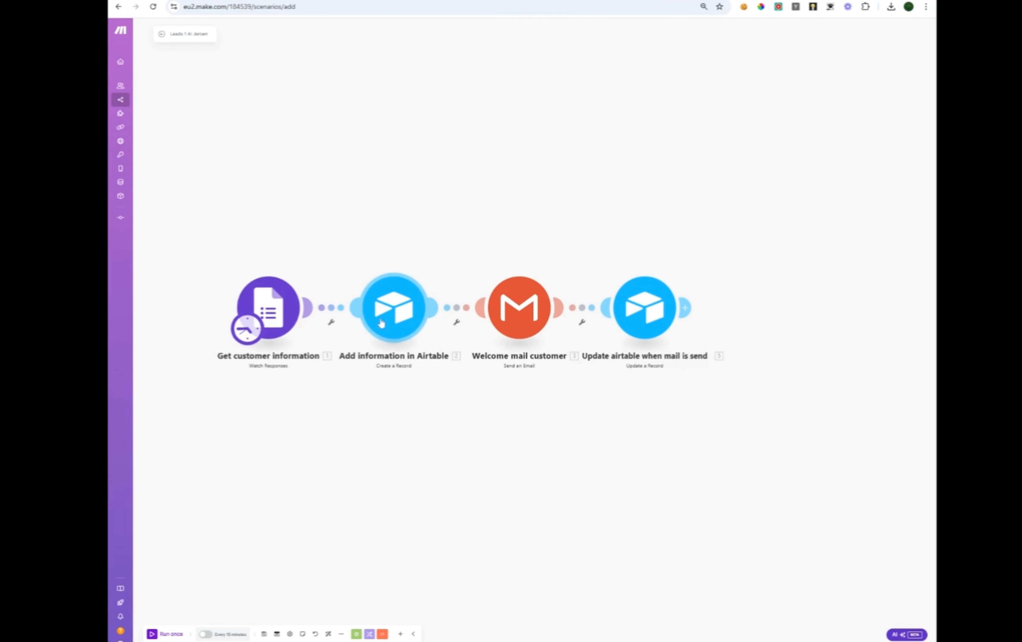
Create an Airtable OAuth connection named Example1 for the Airtable record-creation module.
left_click(389, 311)
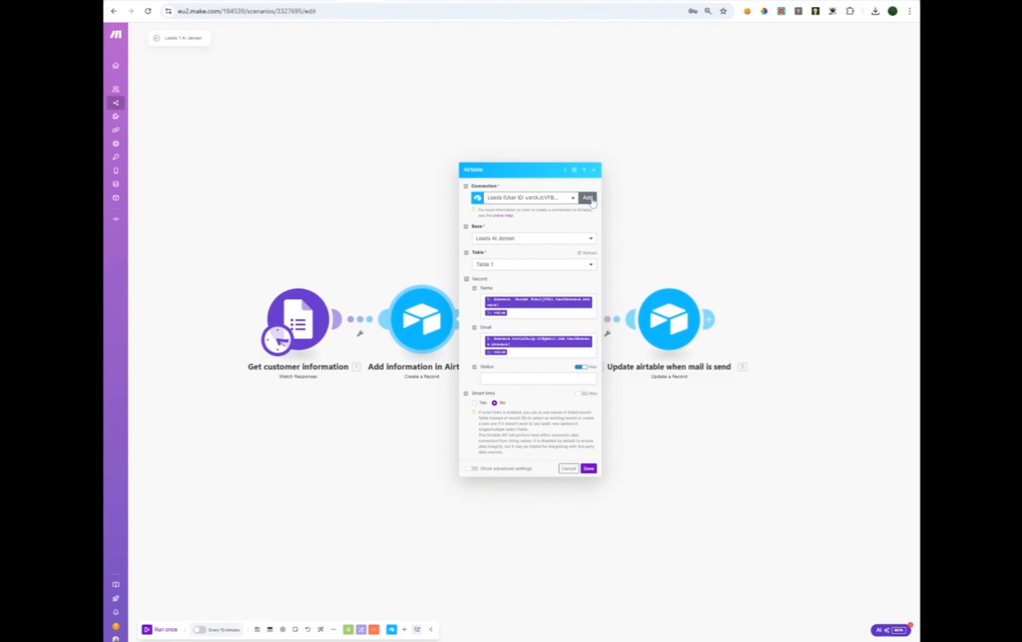
left_click(588, 198)
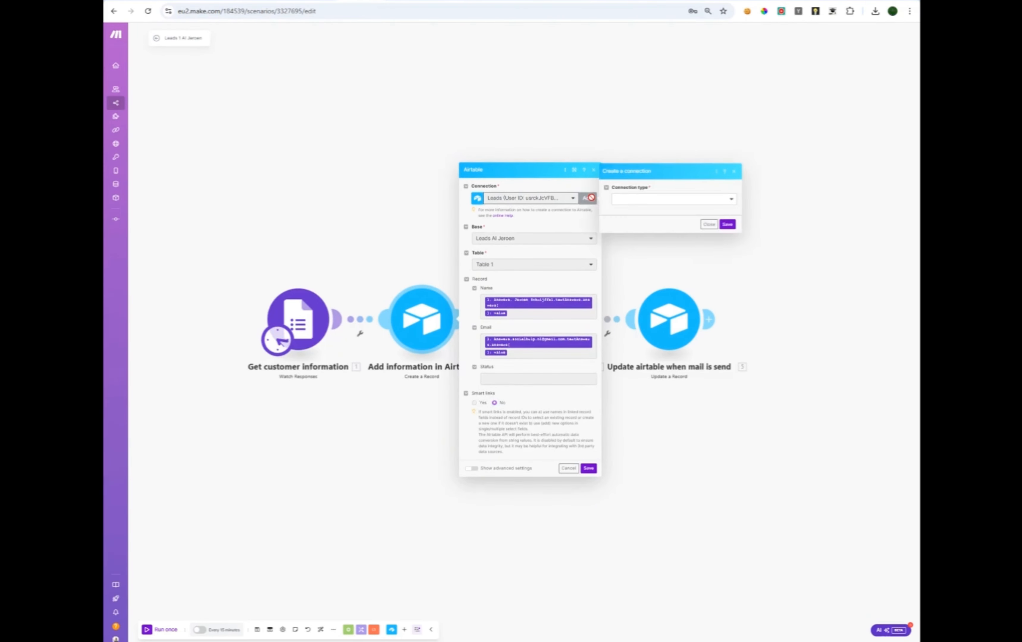
left_click(641, 204)
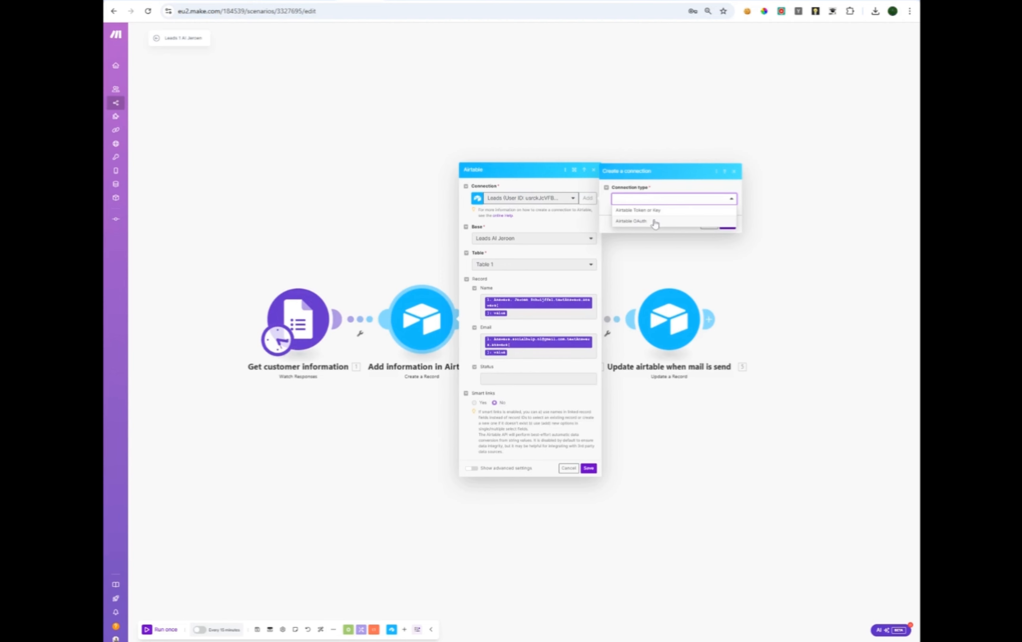
left_click(638, 226)
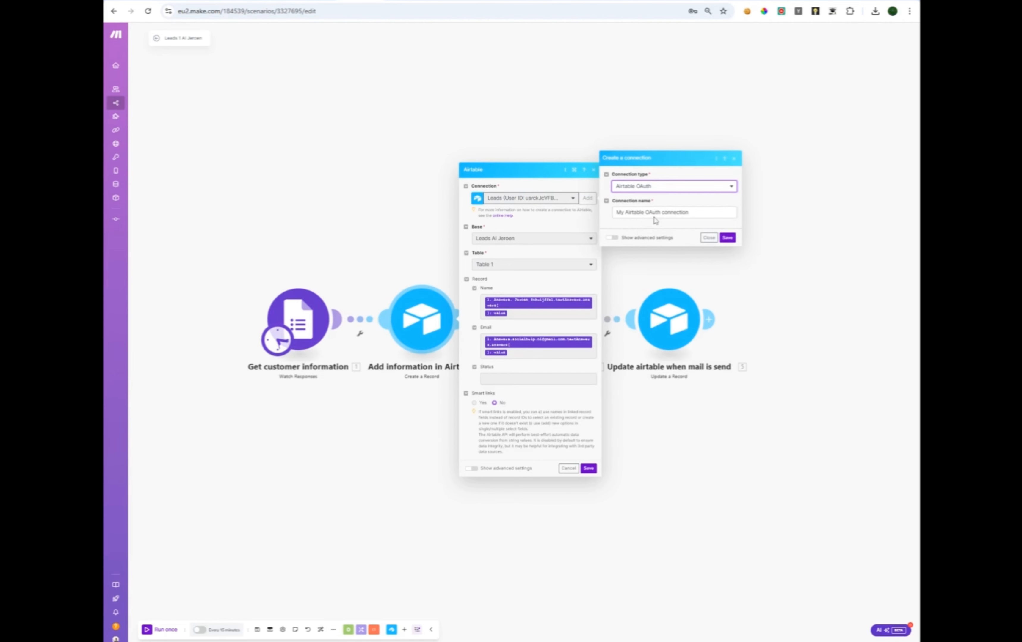
double_click(682, 212)
left_click_drag(688, 212, 607, 222)
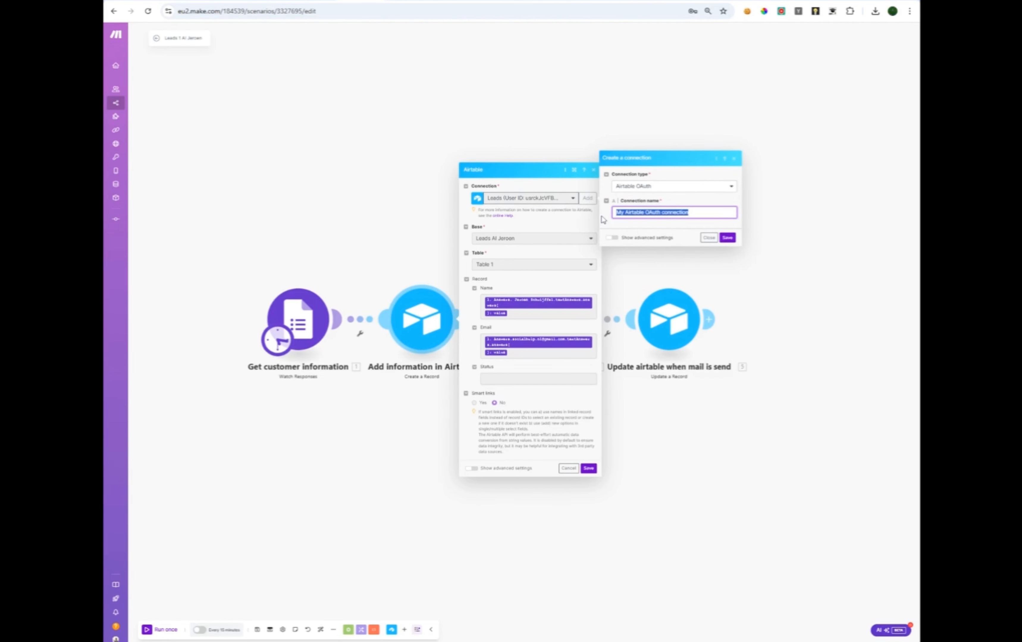
type("Example1")
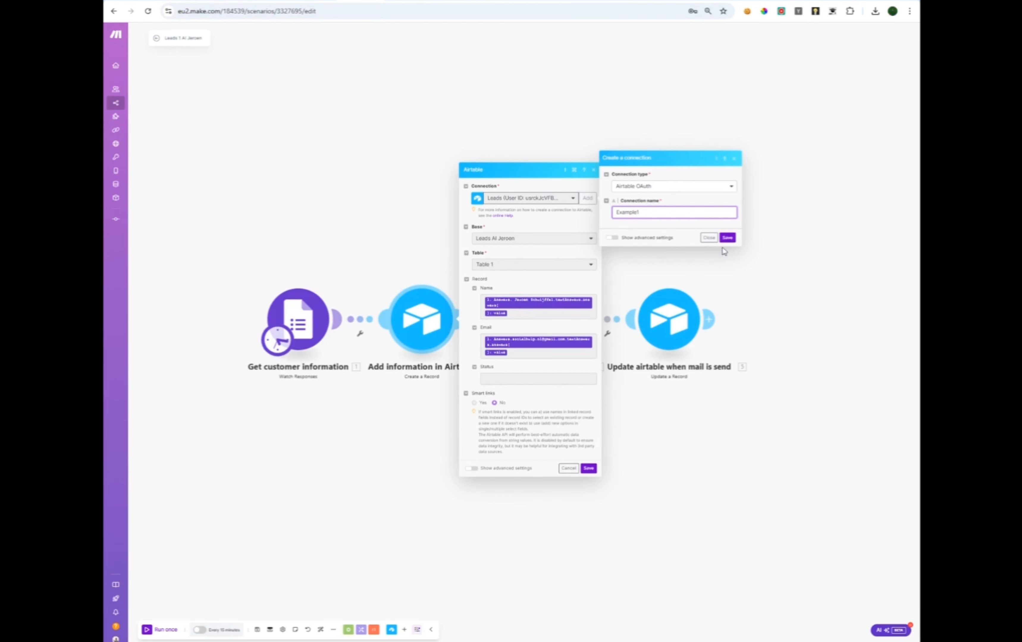
left_click(728, 238)
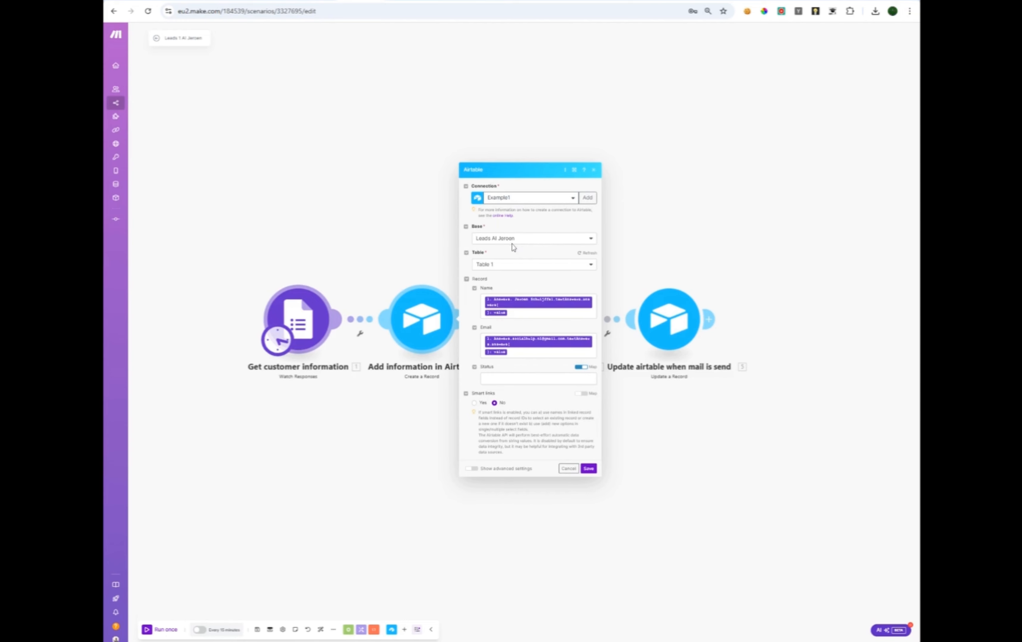
Set Base and Table to Lead 1 example, save the module, and unlink the welcome mail step.
left_click(527, 243)
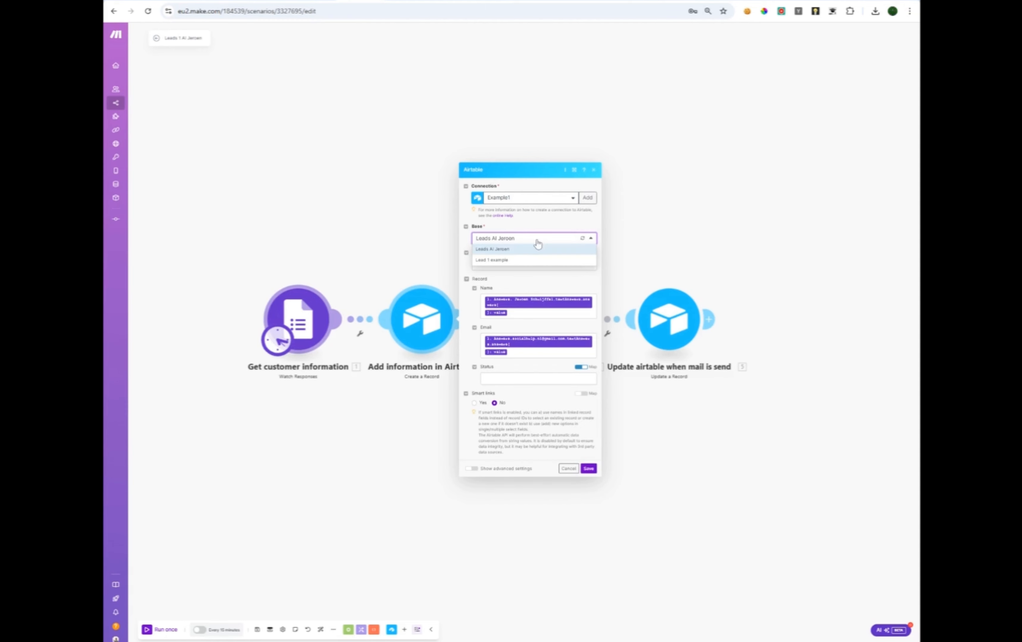
left_click(510, 260)
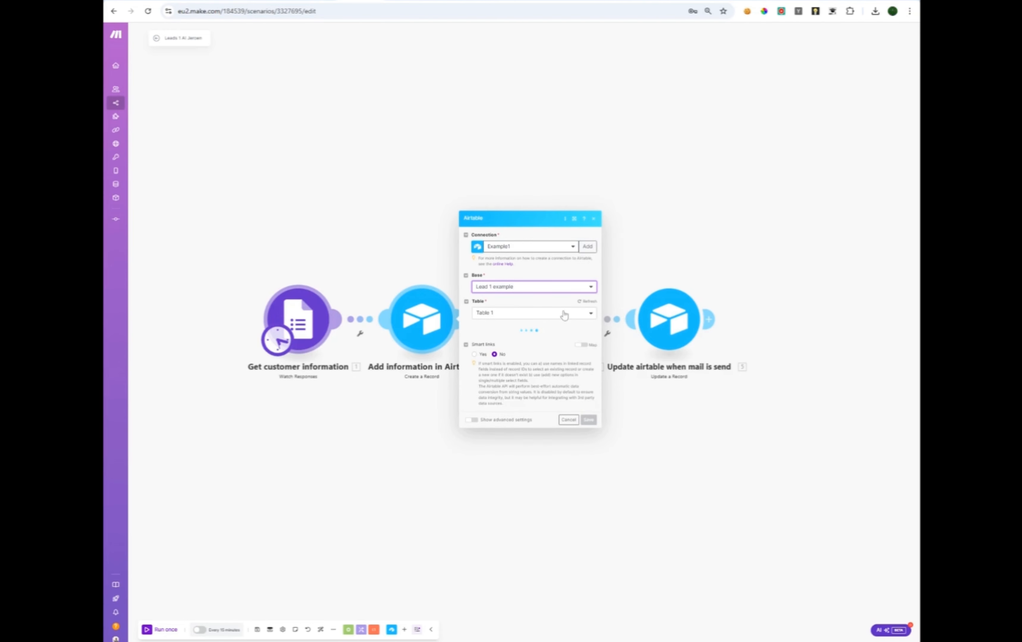
left_click(536, 319)
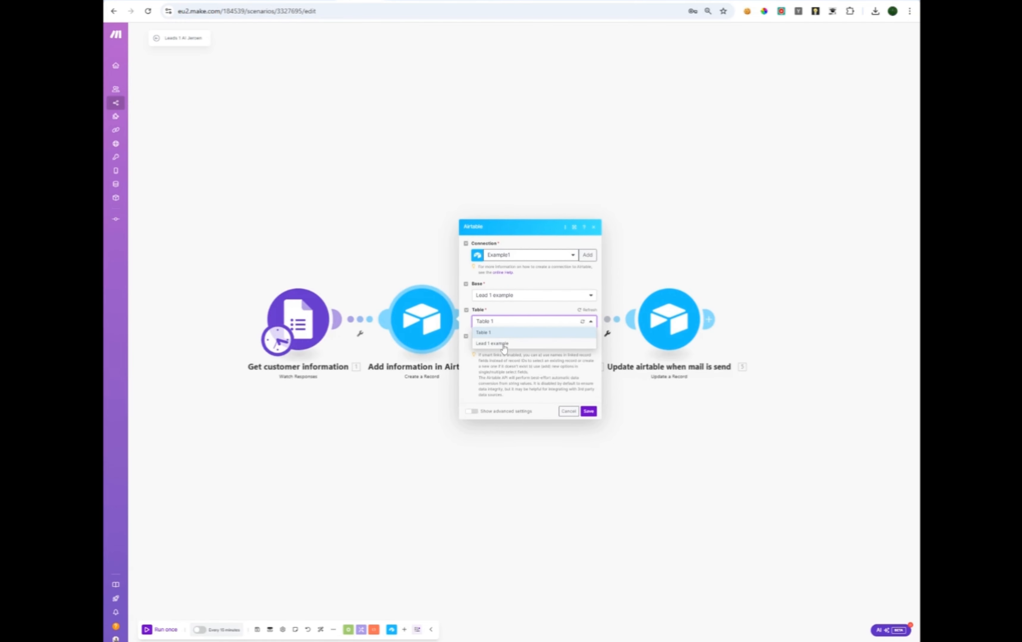
left_click(504, 347)
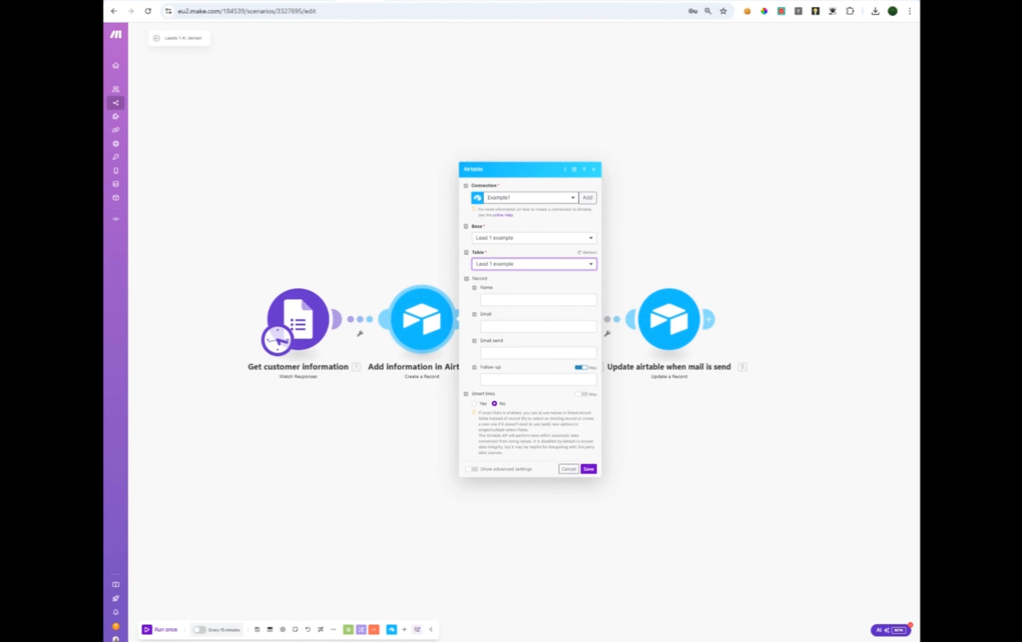
left_click(238, 0)
left_click(588, 469)
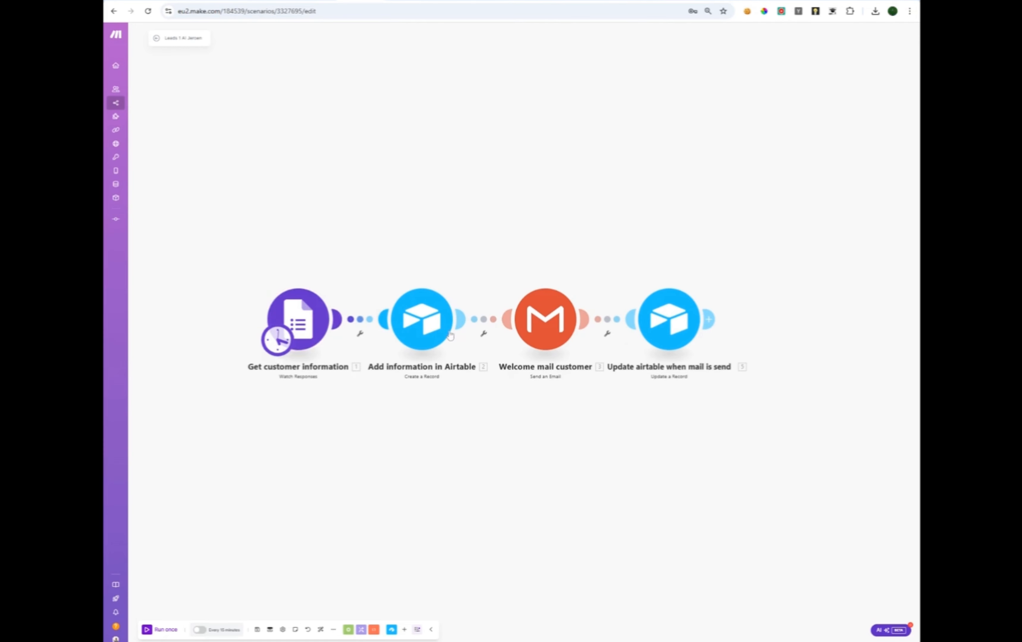
left_click(486, 325)
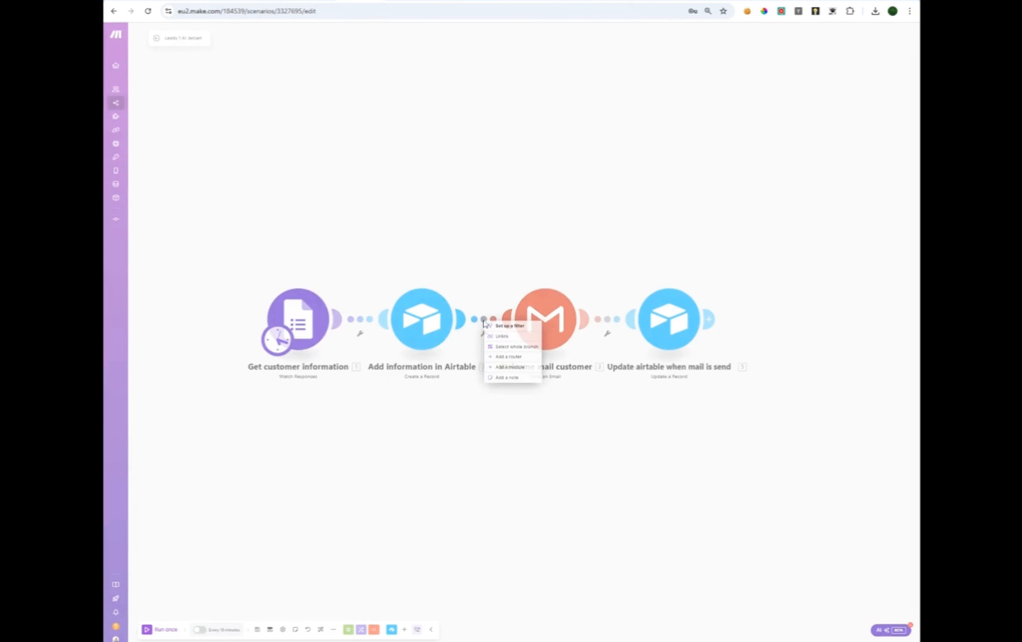
left_click(498, 337)
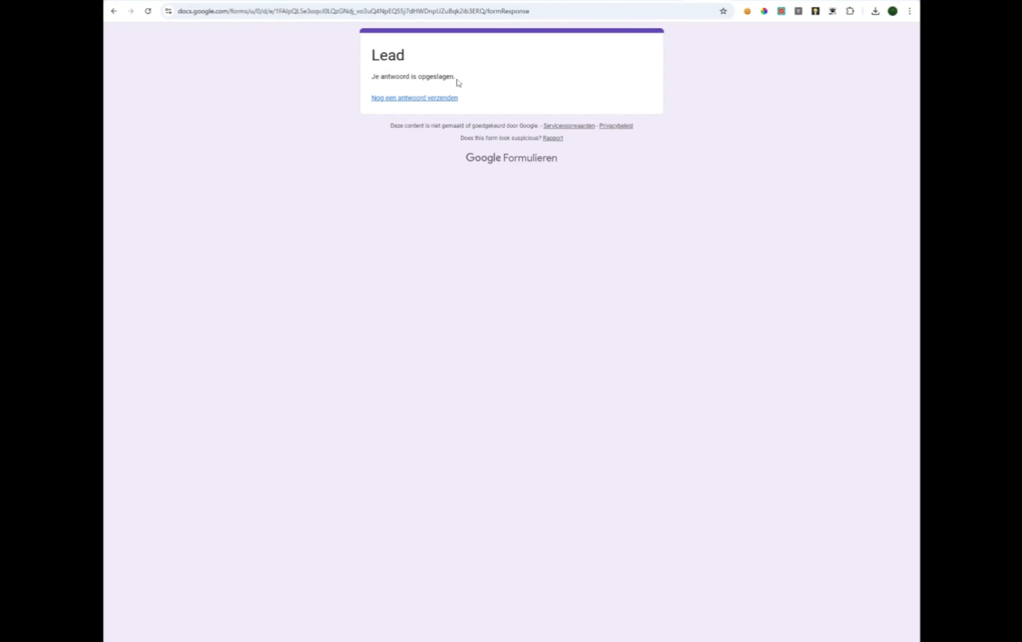
Submit another Lead form response with the customer's name and e-mail address filled in.
left_click(437, 100)
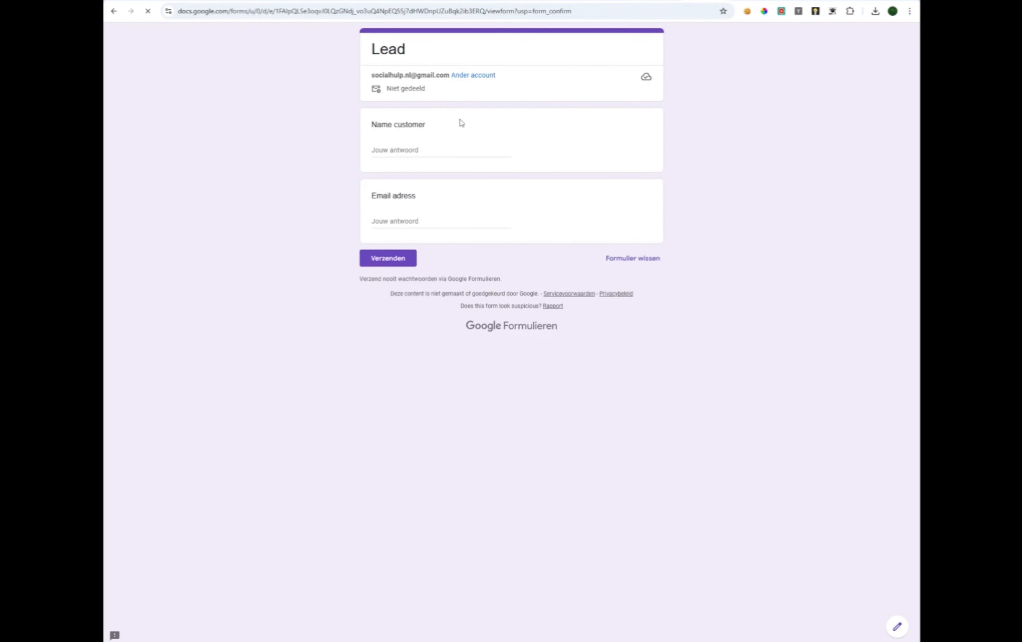
left_click(437, 150)
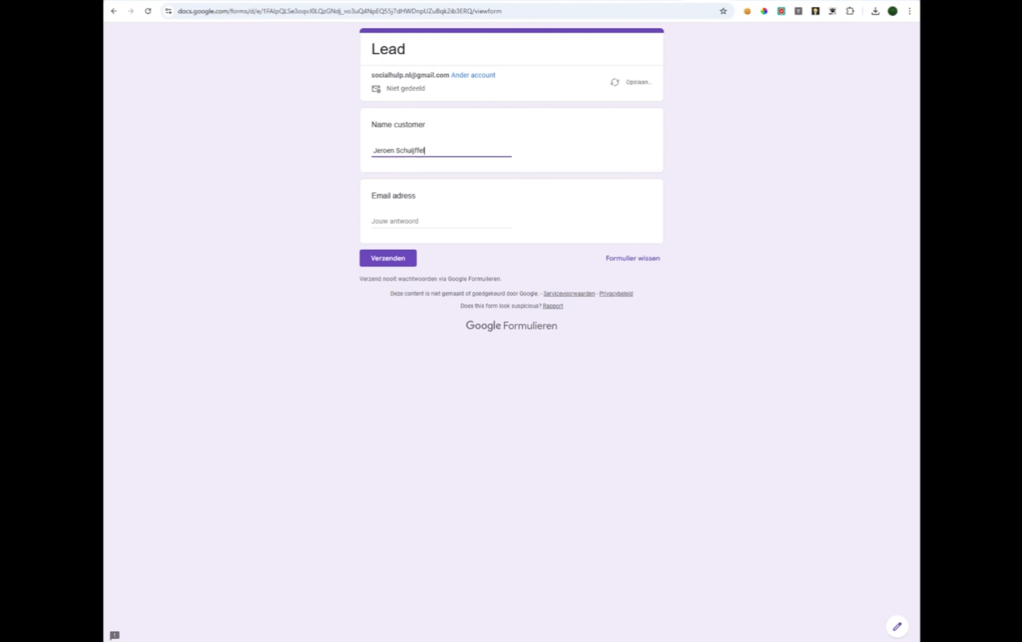
key("Tab")
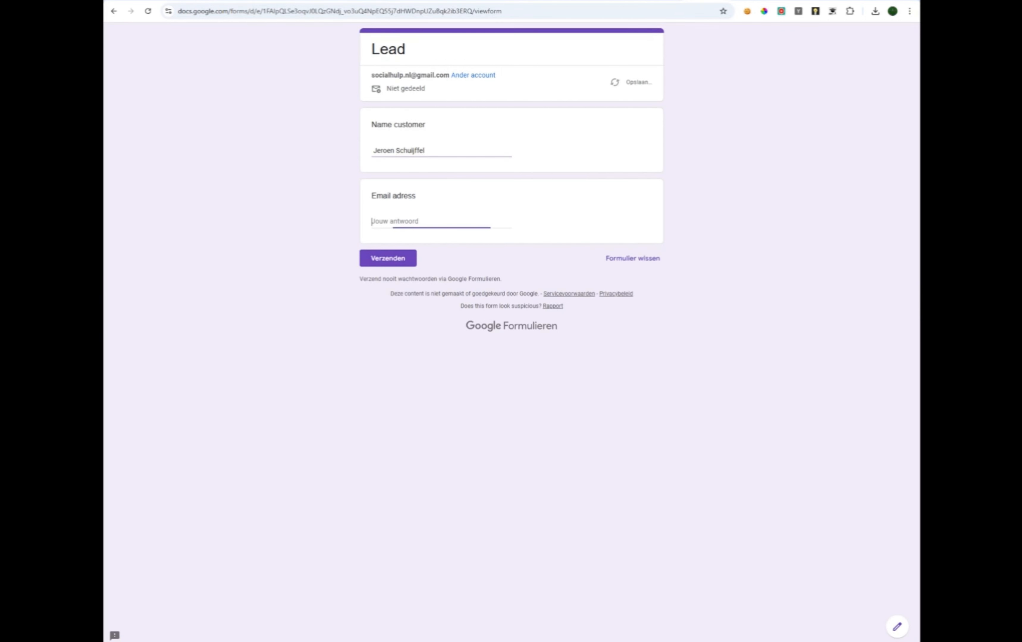
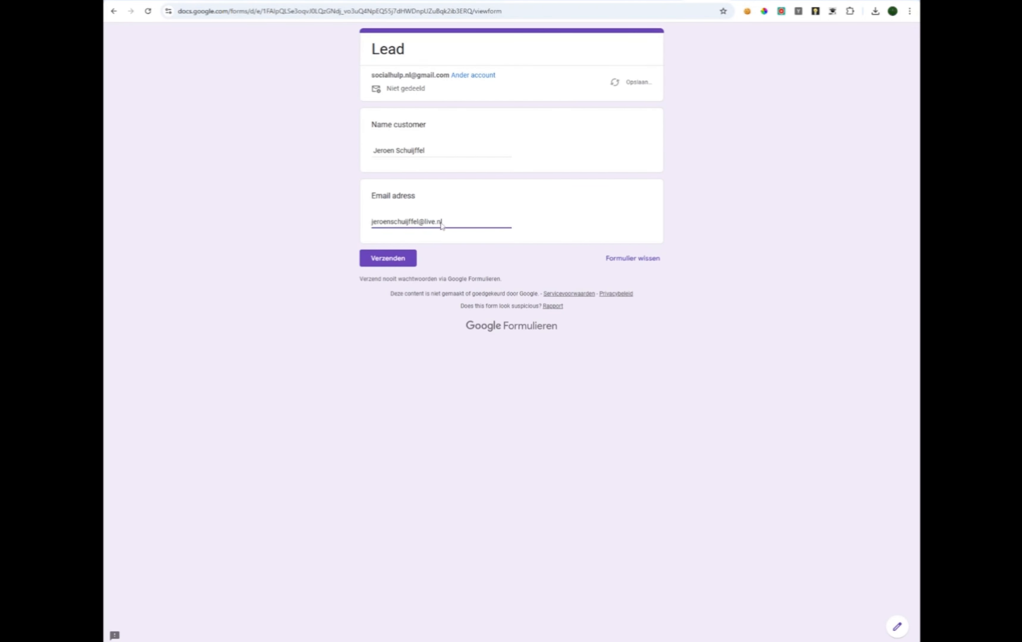
left_click(393, 266)
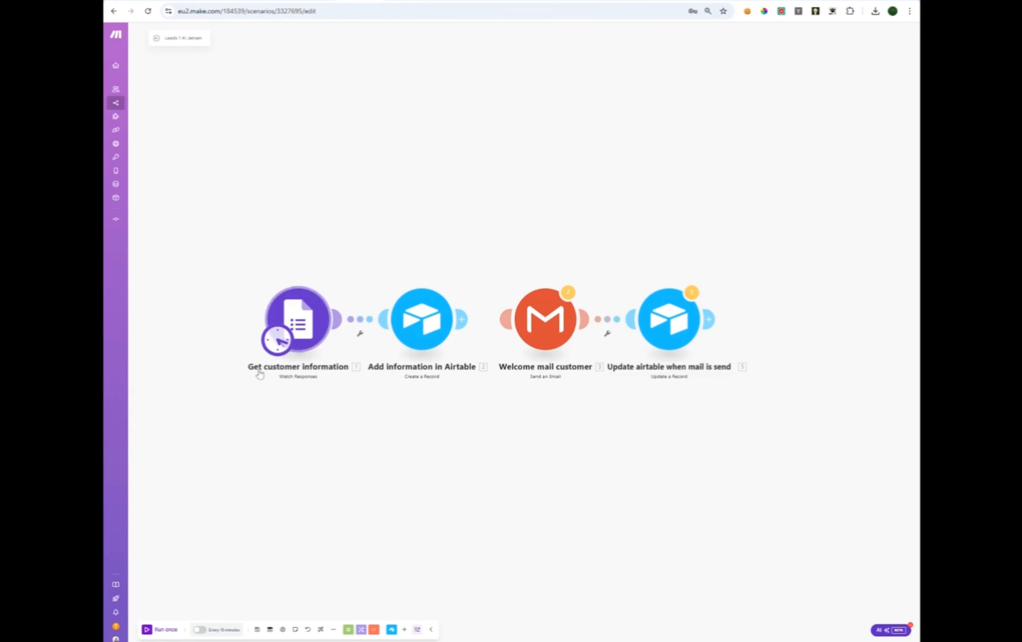
Run the scenario once and expand the form module's output down to the submitted name value.
left_click(160, 631)
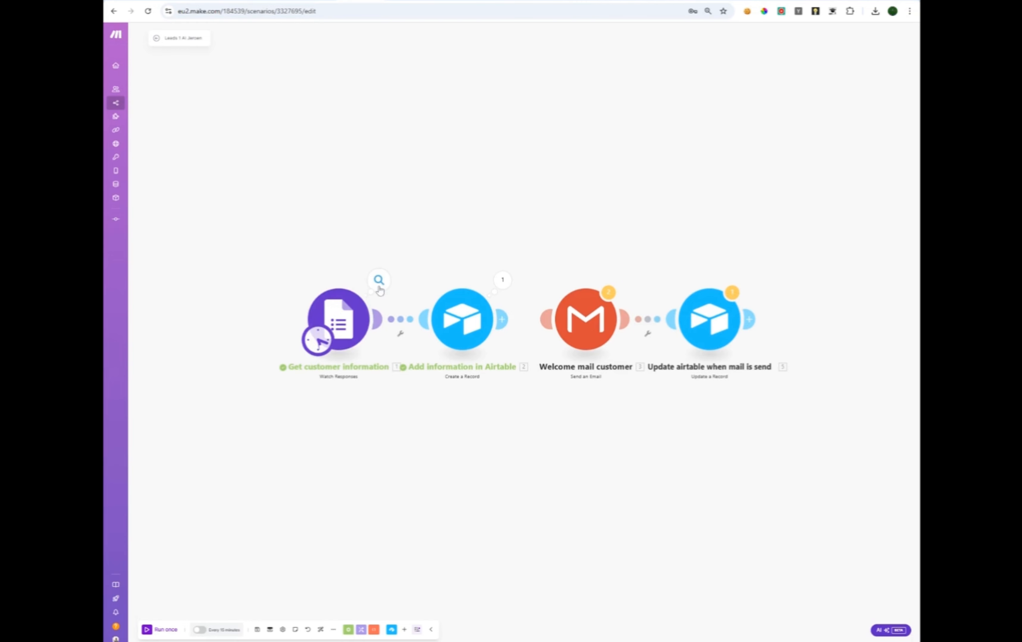
left_click(379, 282)
left_click(419, 302)
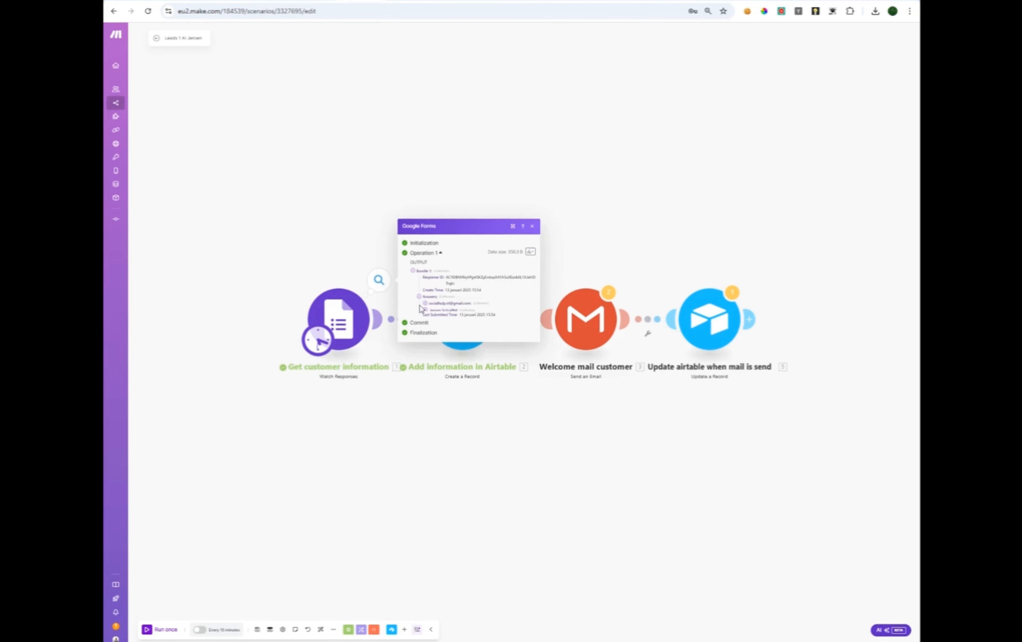
left_click(426, 309)
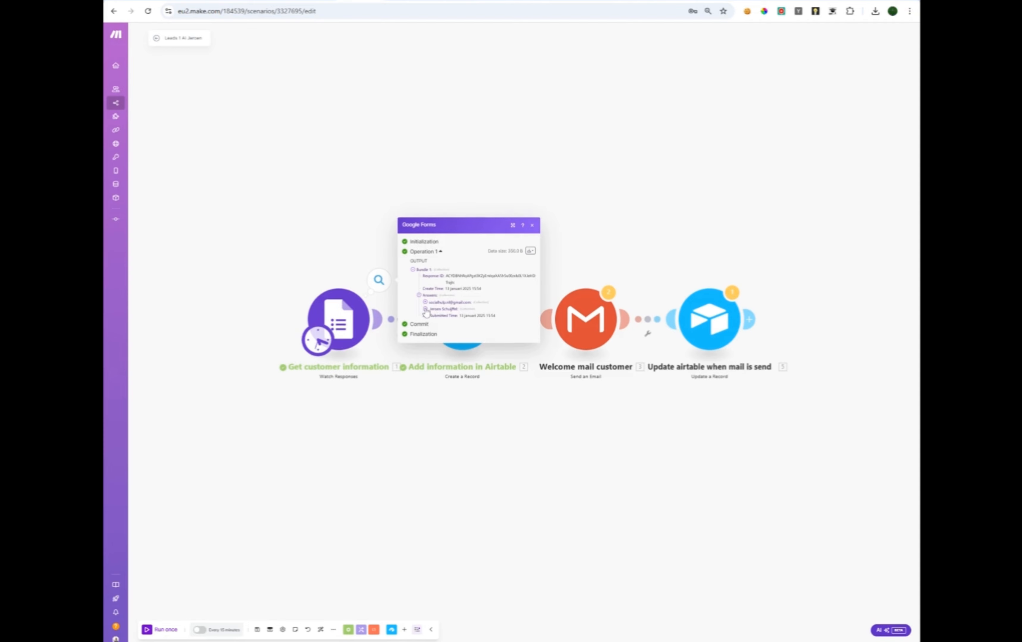
left_click(432, 316)
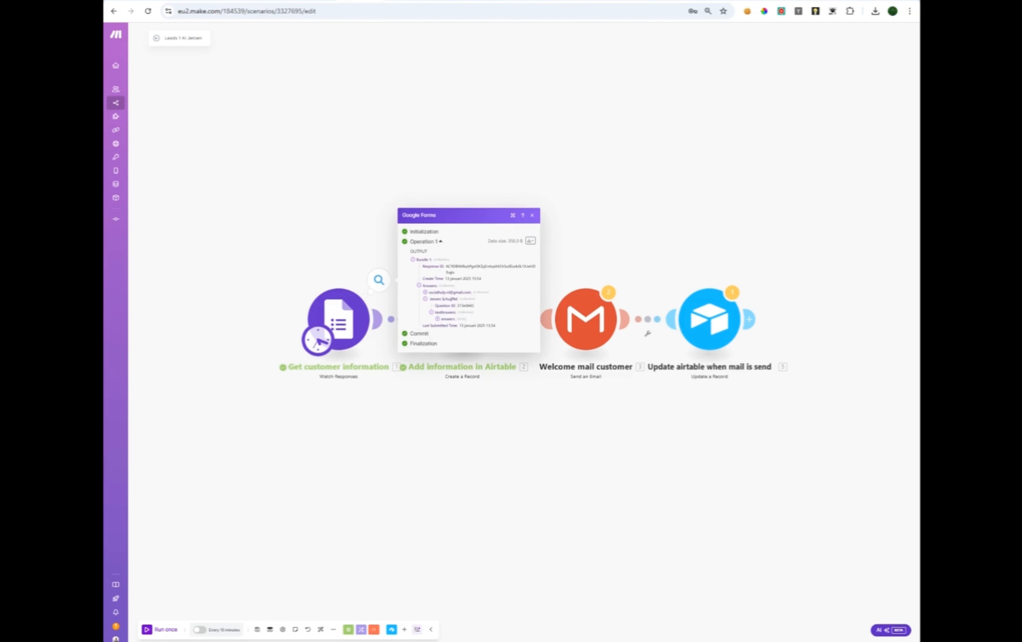
left_click(438, 319)
left_click(443, 321)
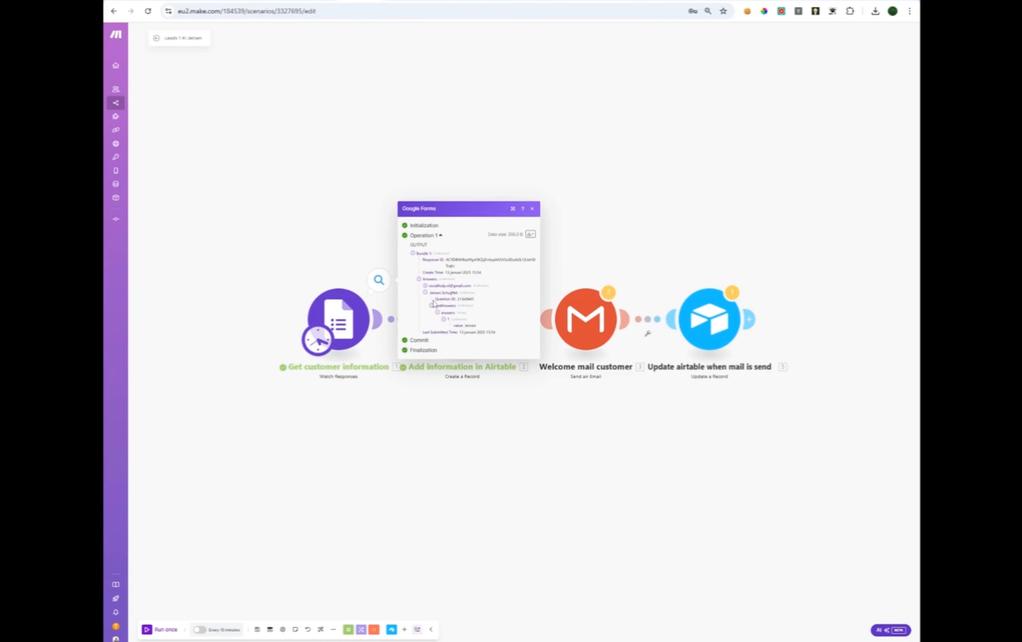
Expand the email answer down to its submitted value, then close the output panel.
left_click(426, 286)
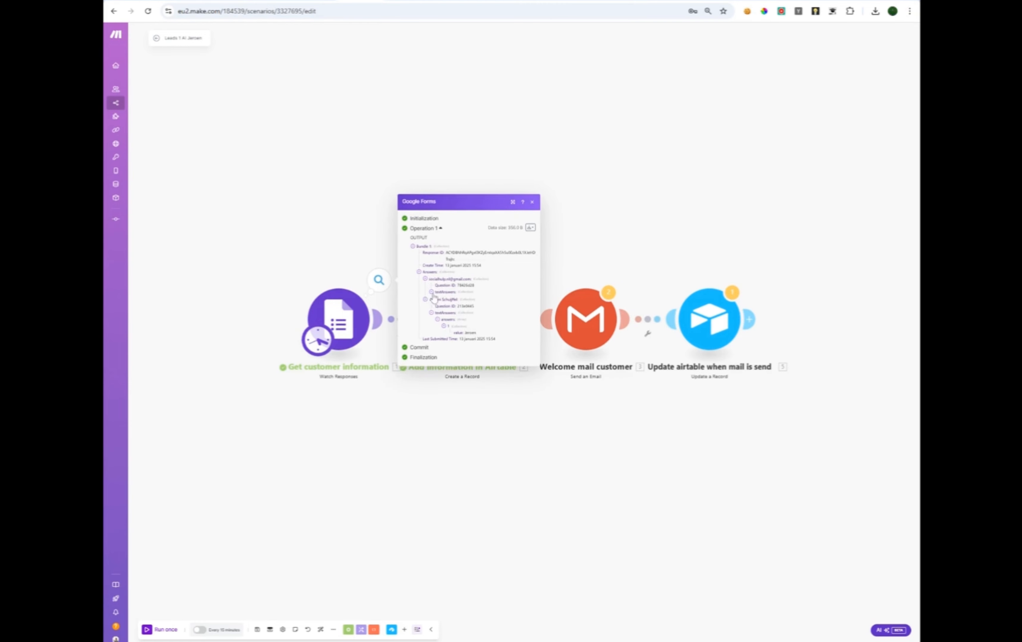
left_click(432, 292)
left_click(437, 299)
left_click(443, 305)
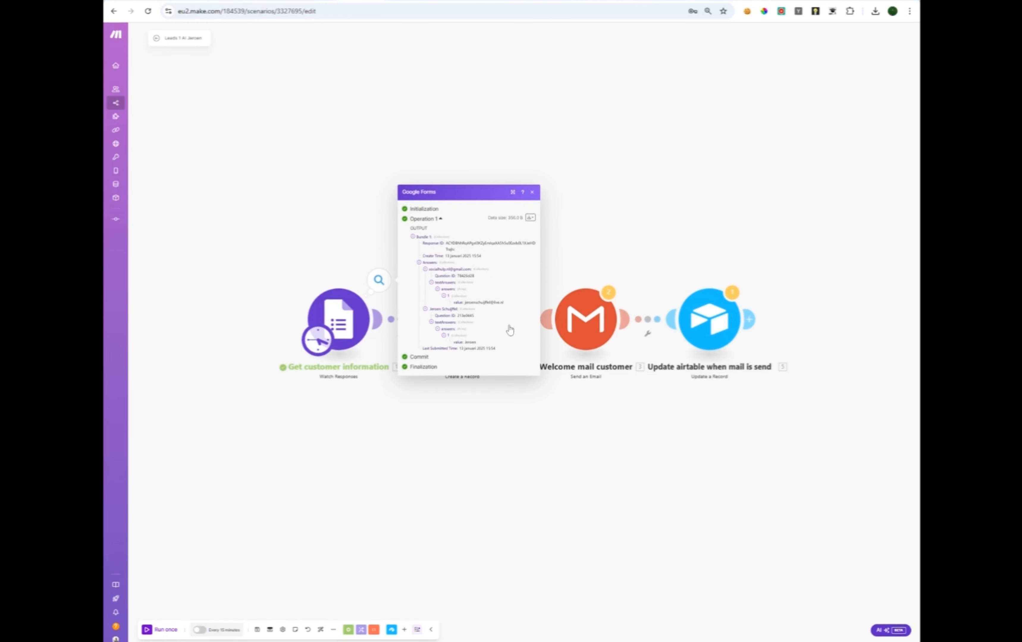
left_click(458, 421)
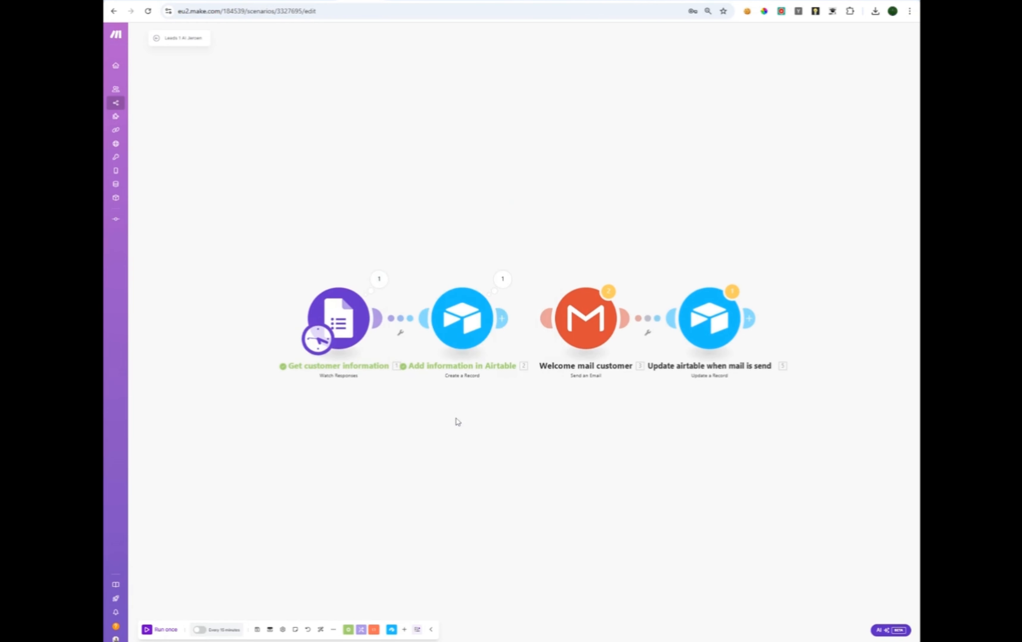
Map the form's name answer value into the Airtable record's Name field.
left_click(473, 327)
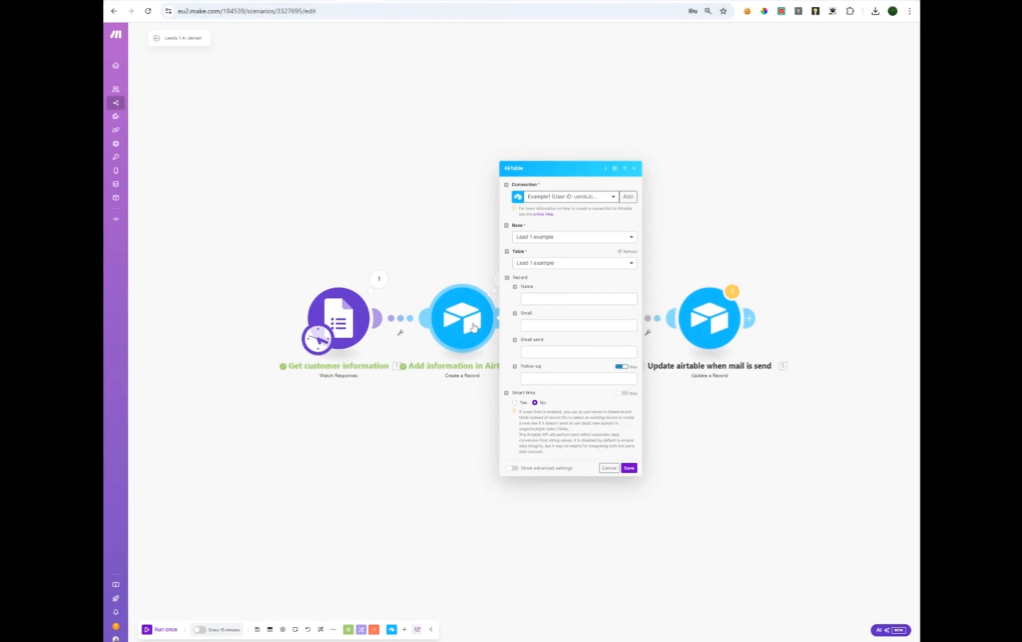
left_click(520, 300)
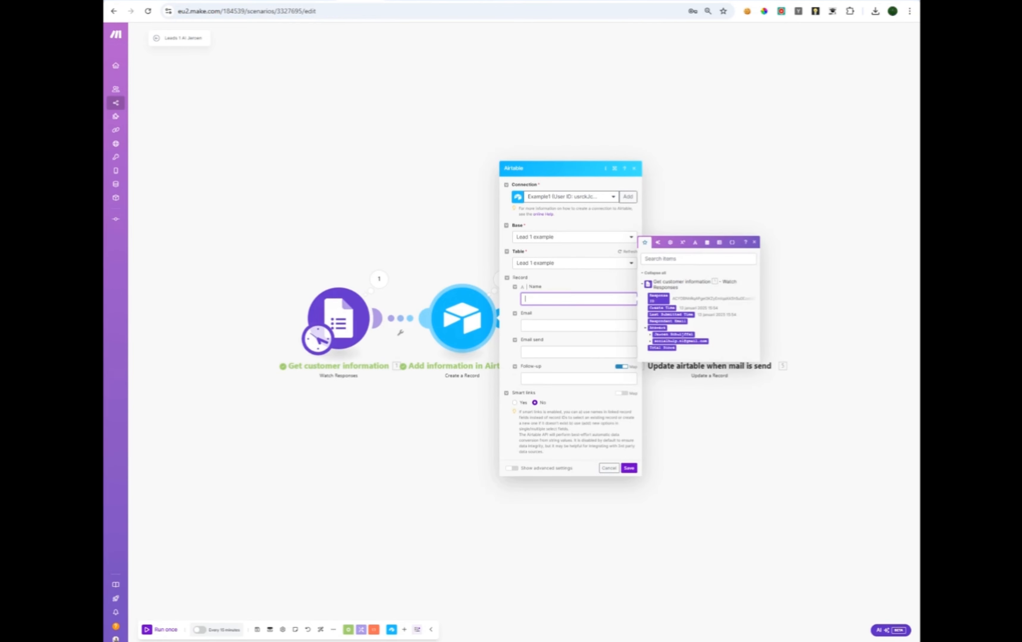
left_click(652, 336)
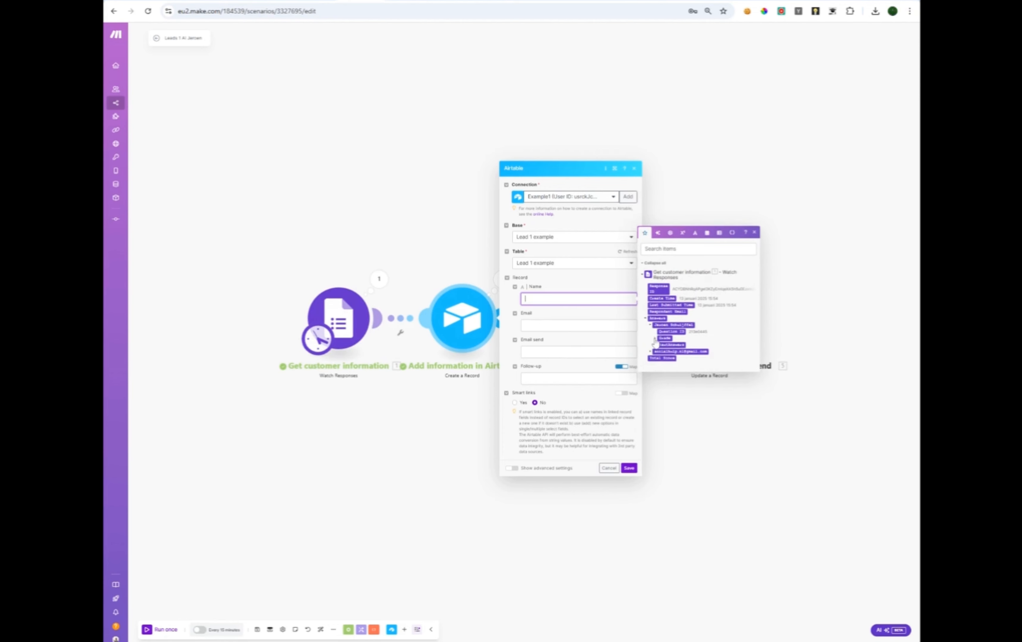
left_click(655, 340)
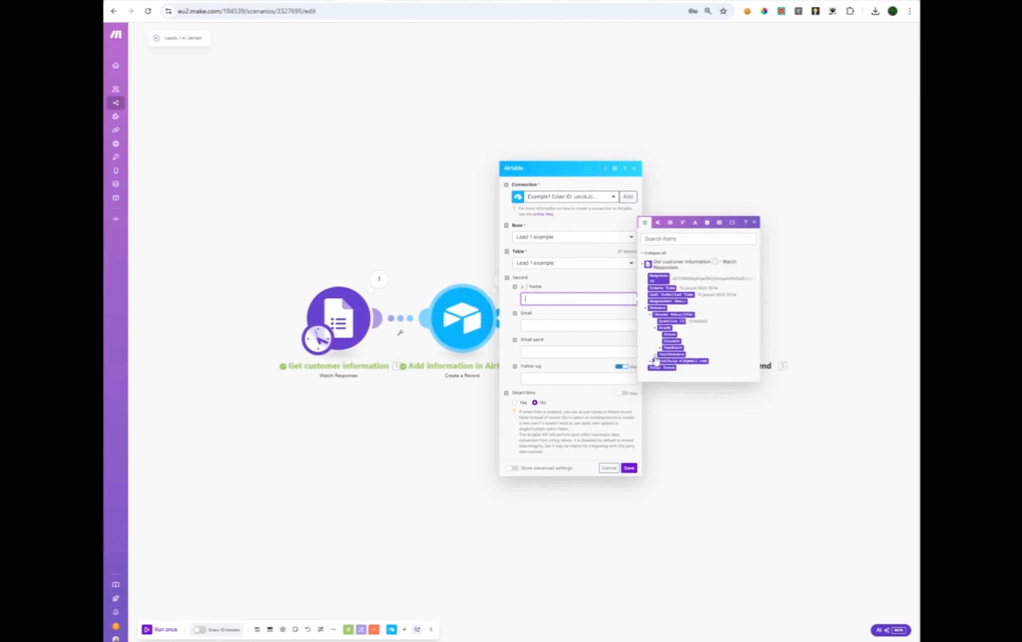
left_click(655, 354)
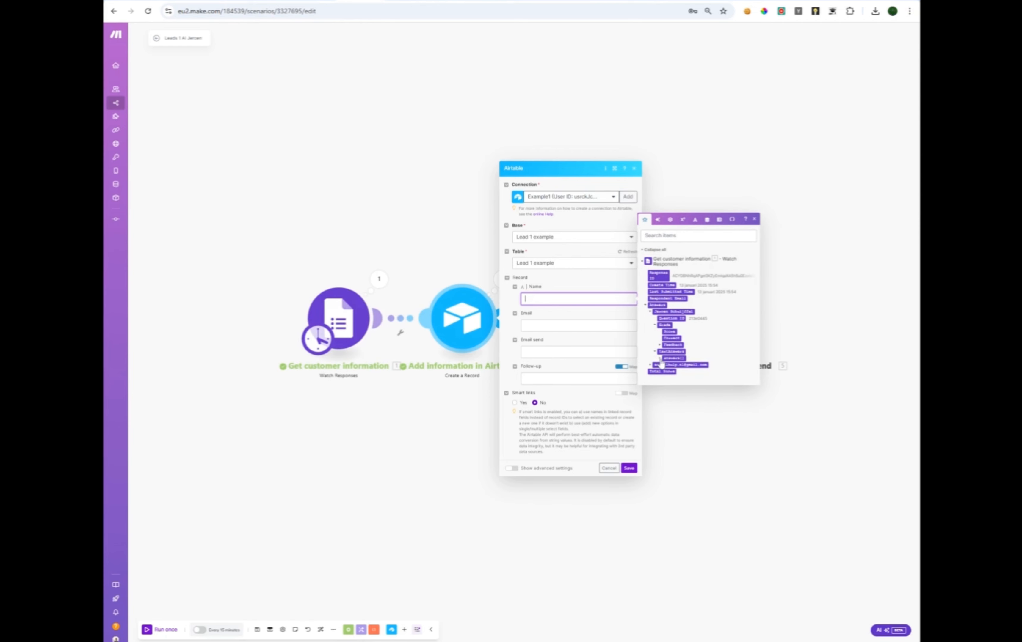
left_click(659, 359)
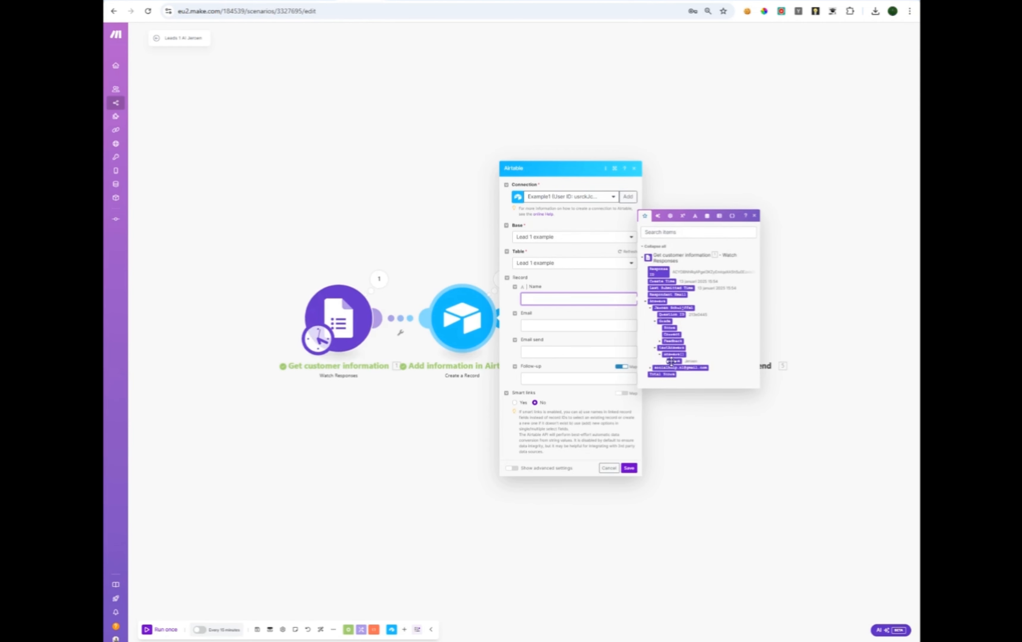
left_click(673, 361)
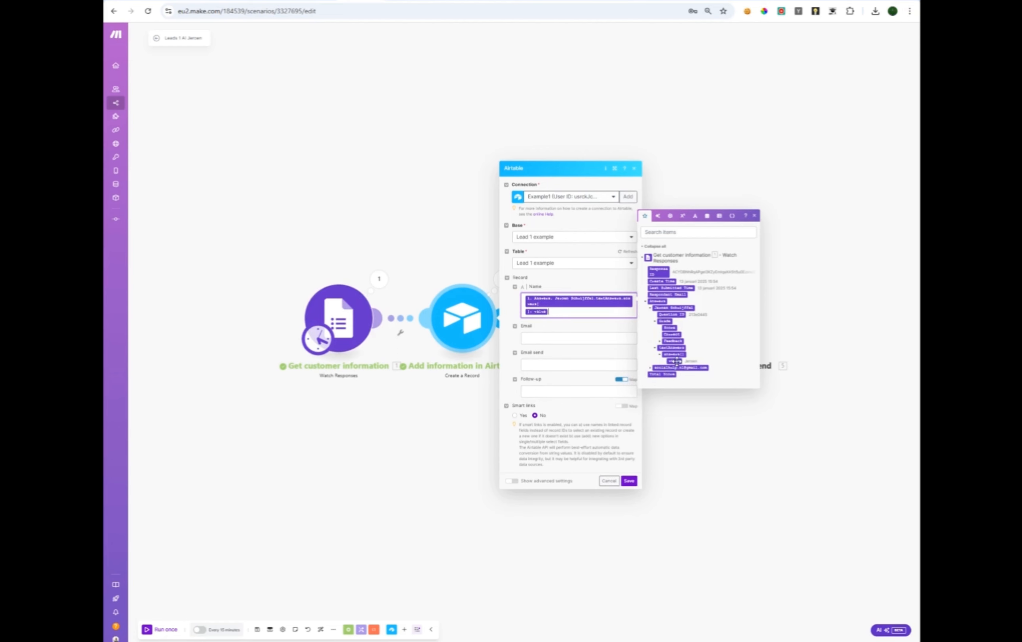
Map the form's email answer value into the Email field and save the module.
left_click(544, 339)
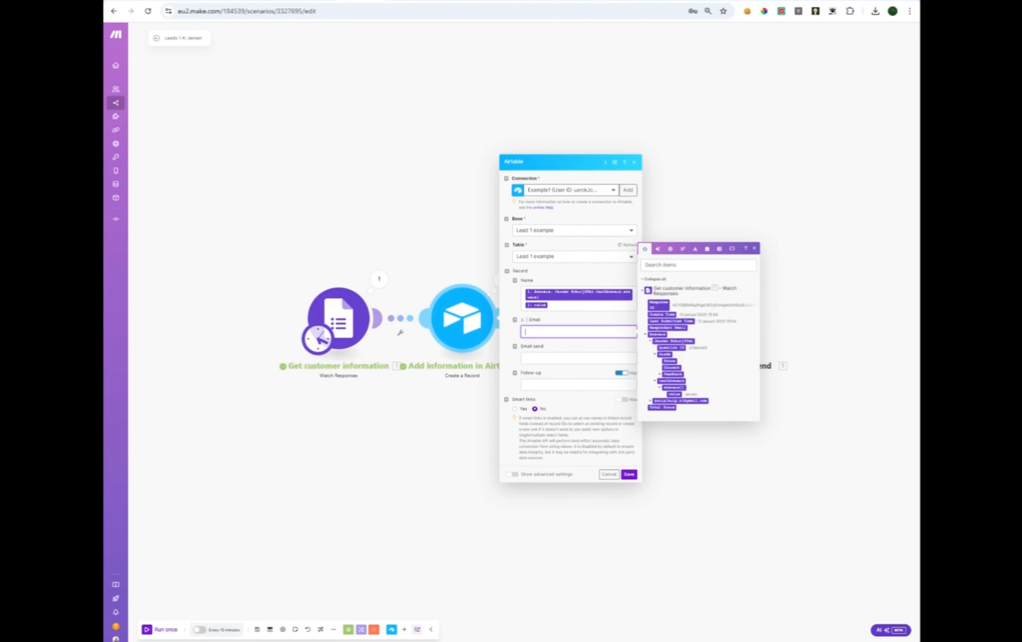
left_click(650, 403)
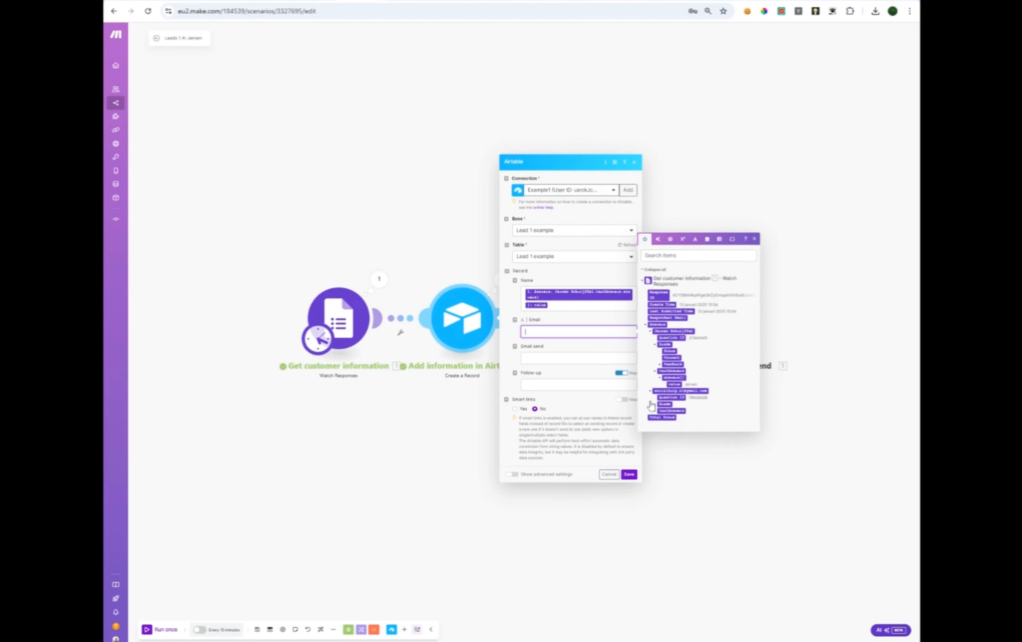
left_click(655, 411)
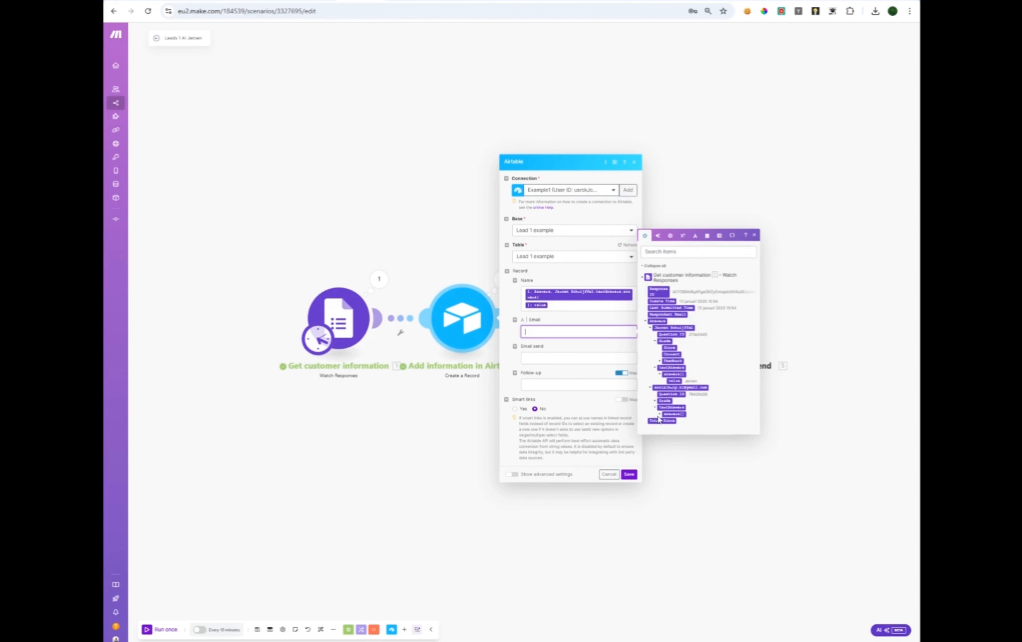
left_click(660, 414)
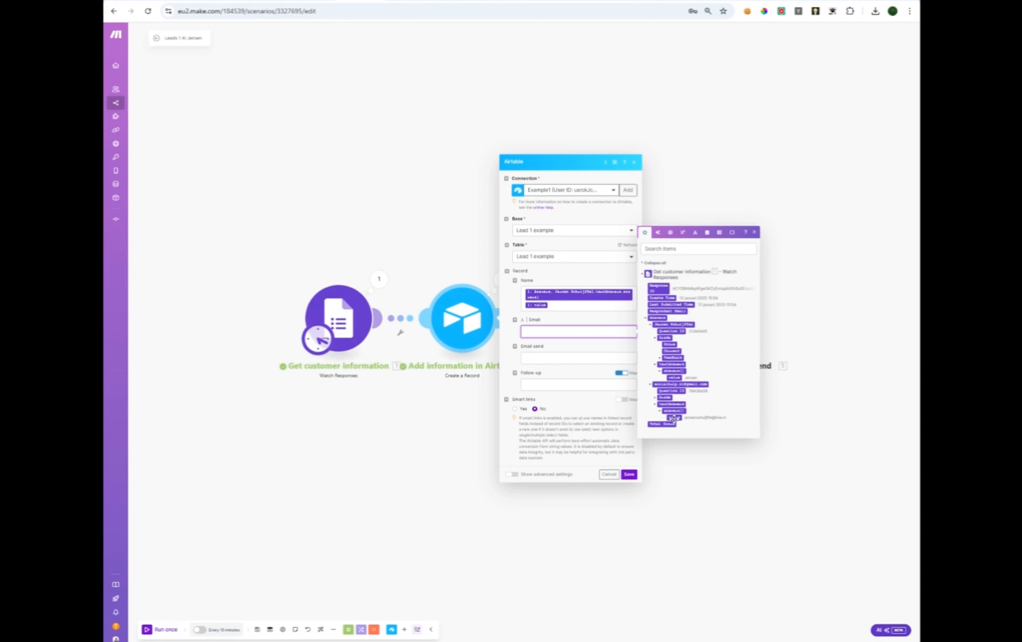
left_click(673, 419)
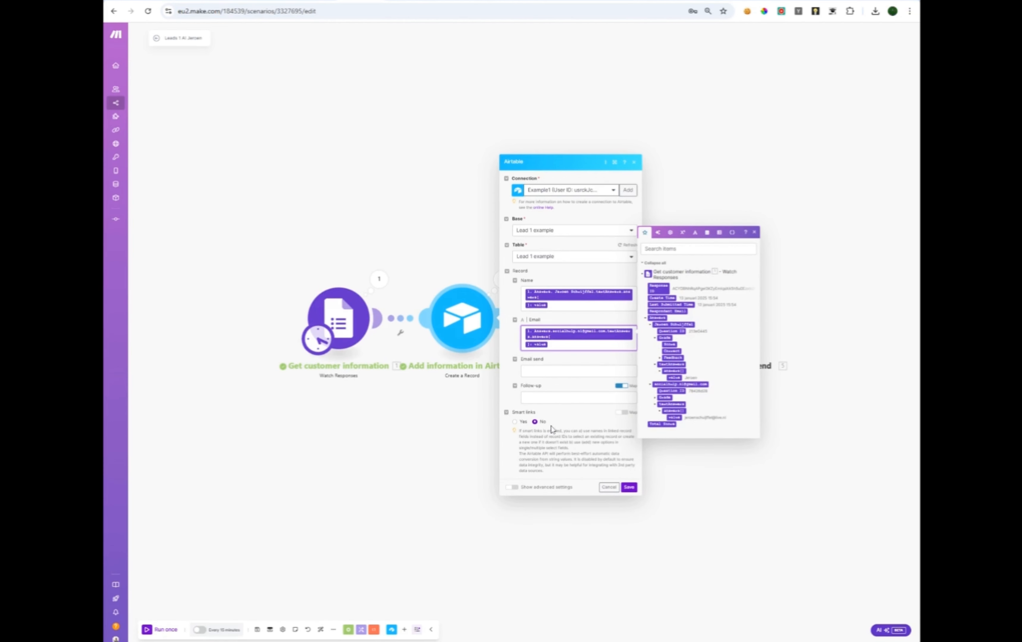
left_click(629, 488)
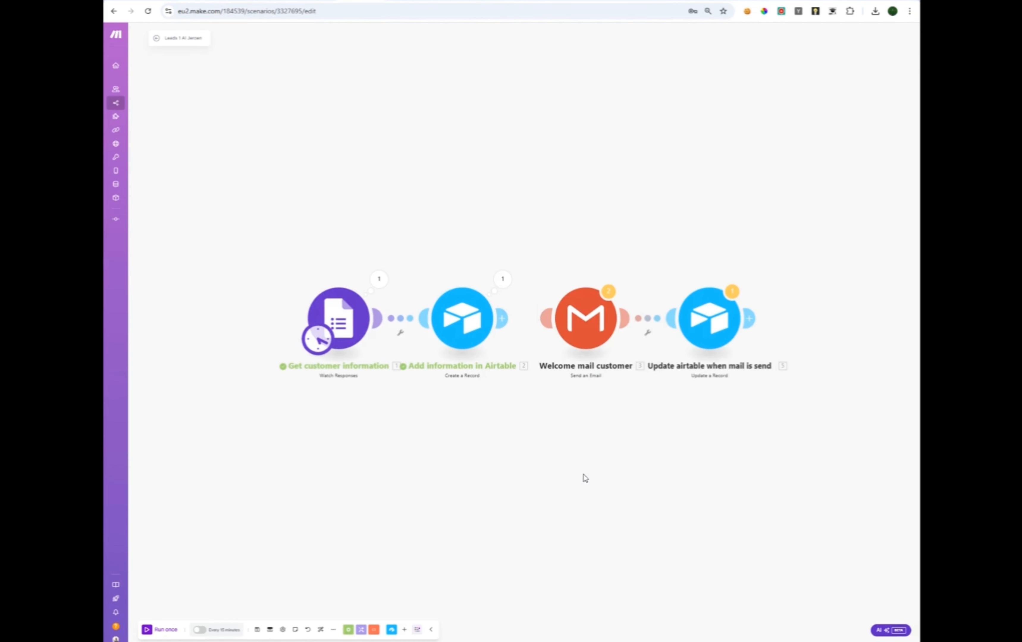
Link the Airtable record step to the Welcome mail customer module and re-save the Airtable settings.
left_click_drag(502, 321, 614, 324)
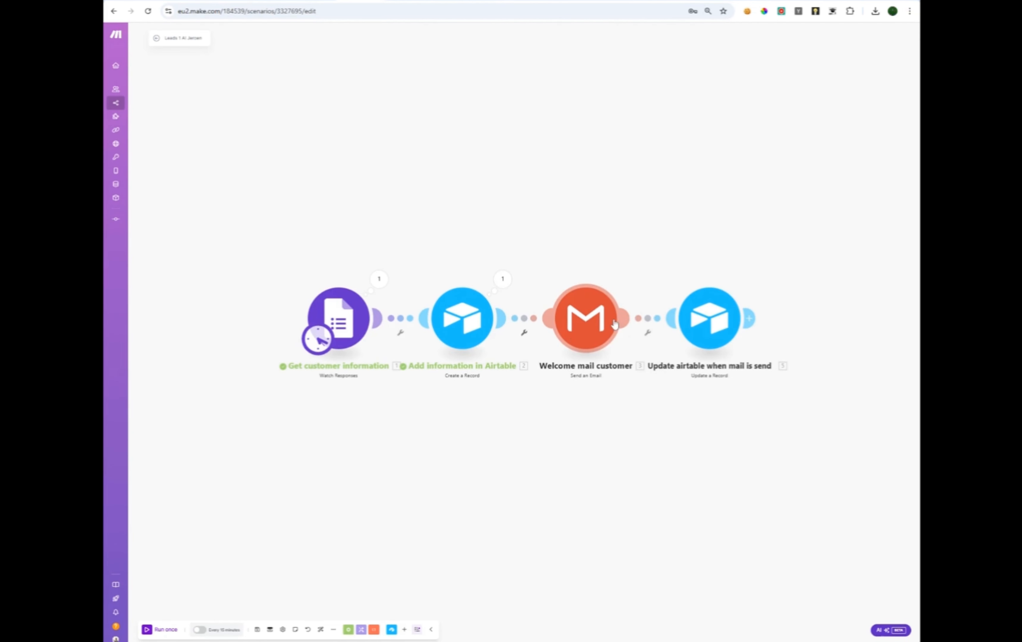
left_click(586, 322)
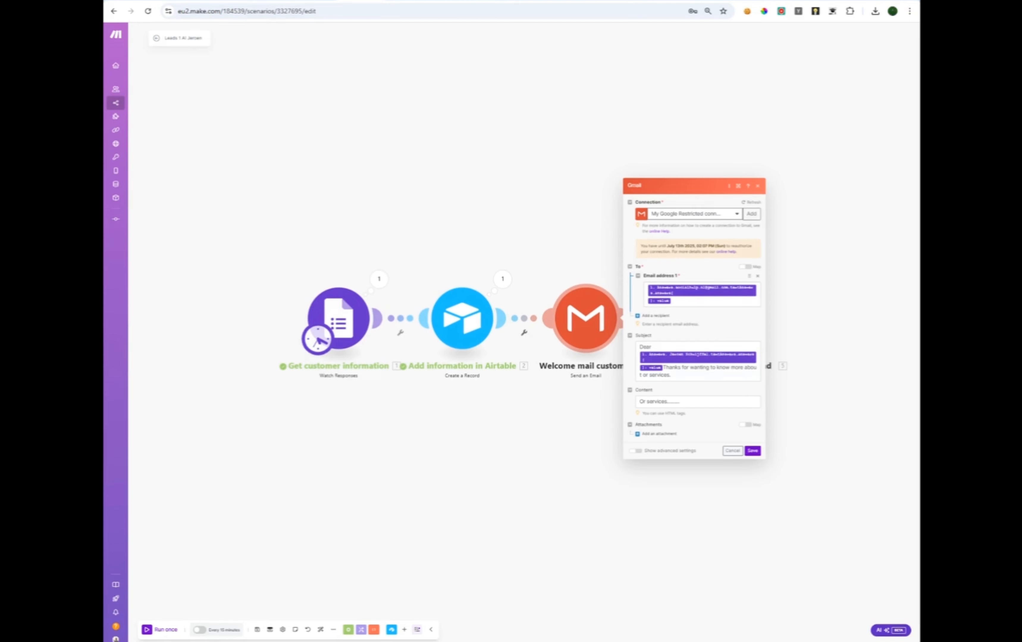
left_click(466, 318)
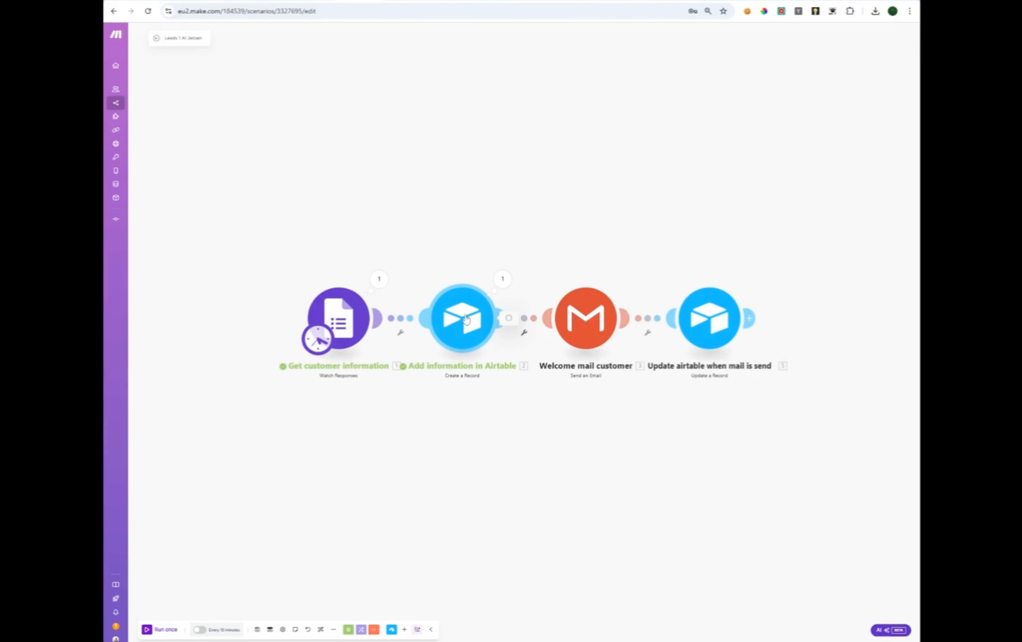
left_click(466, 318)
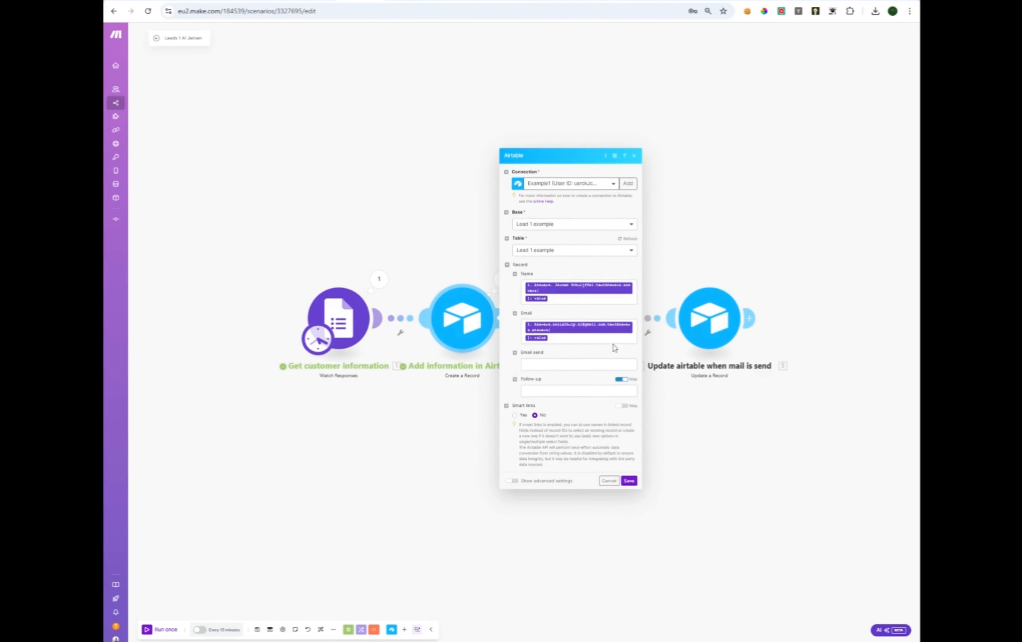
left_click(635, 482)
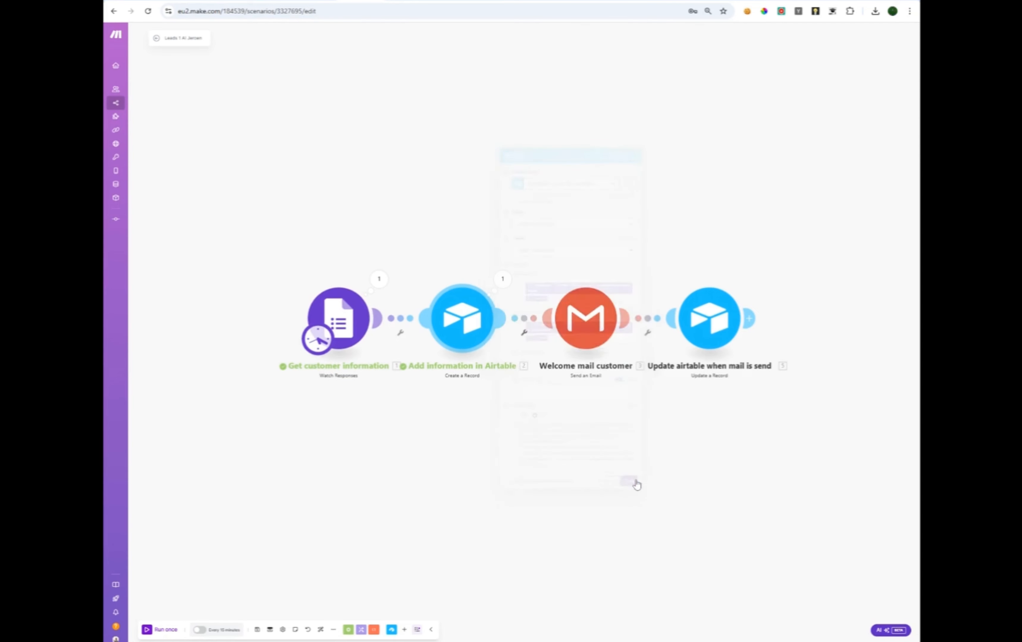
Review the welcome email's Content field and save its settings.
left_click(586, 318)
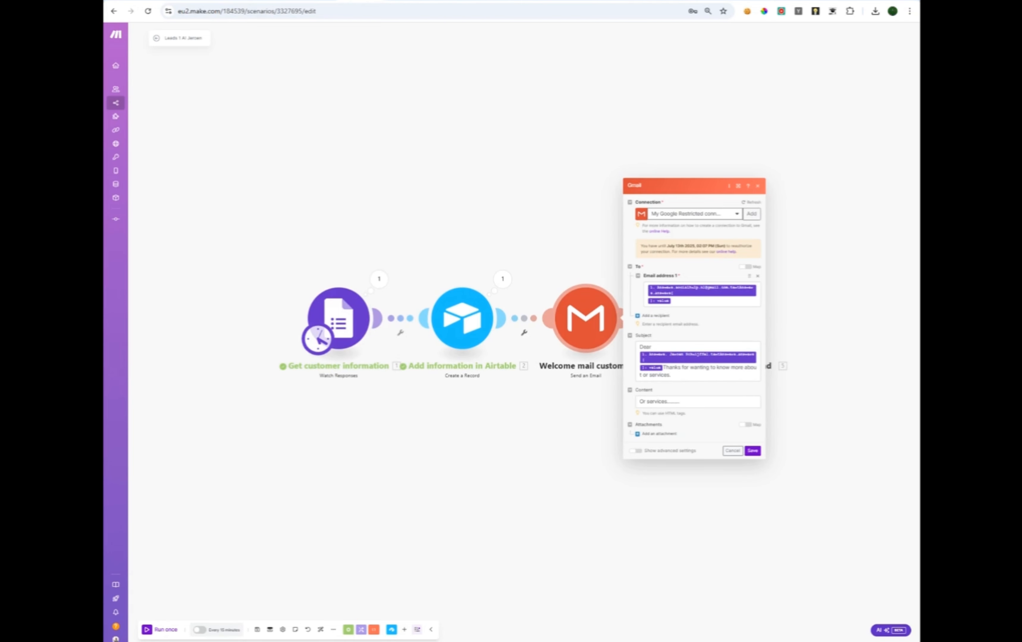
left_click(641, 401)
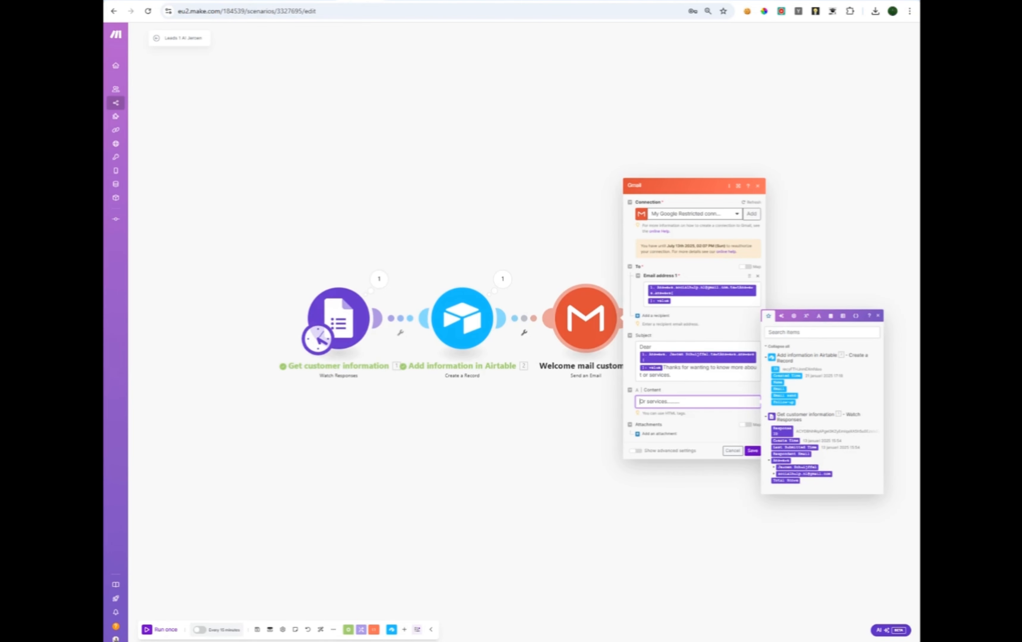
left_click(701, 427)
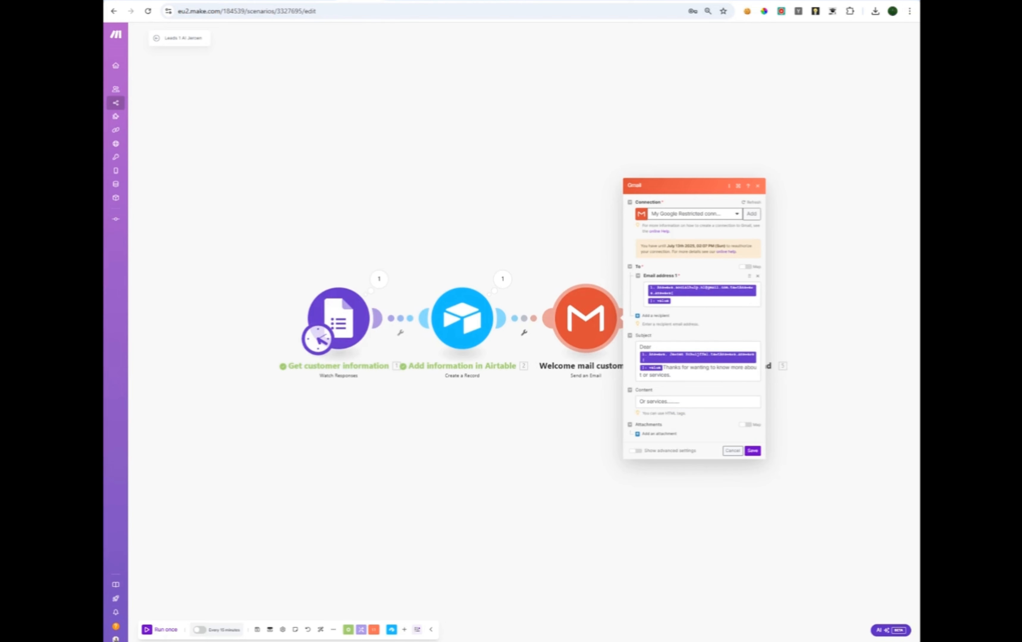
left_click(752, 451)
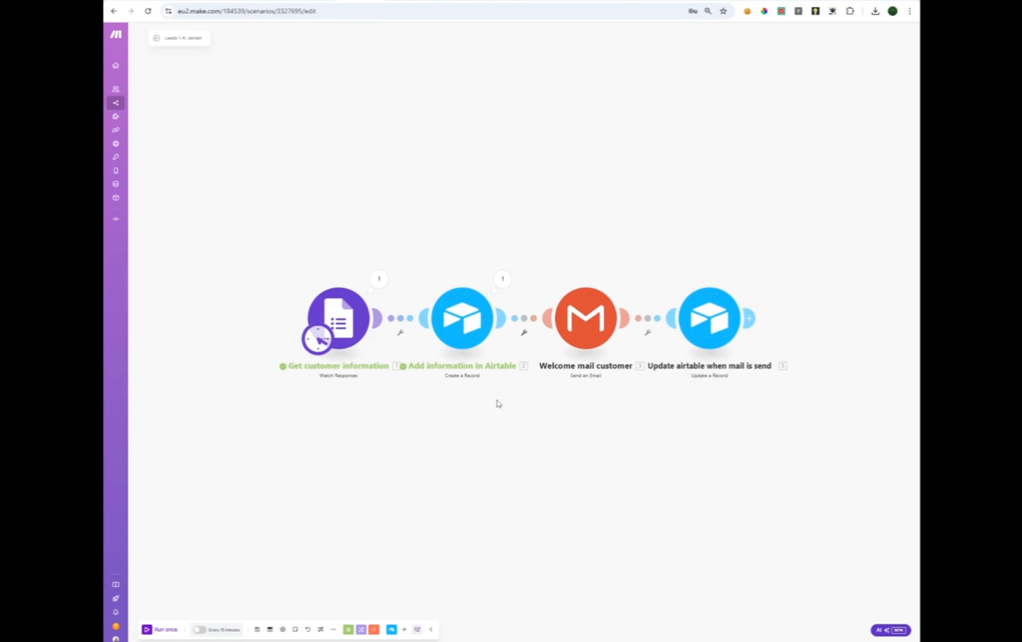
Unlink the Update airtable when mail is send step and move it aside.
right_click(656, 319)
left_click(670, 337)
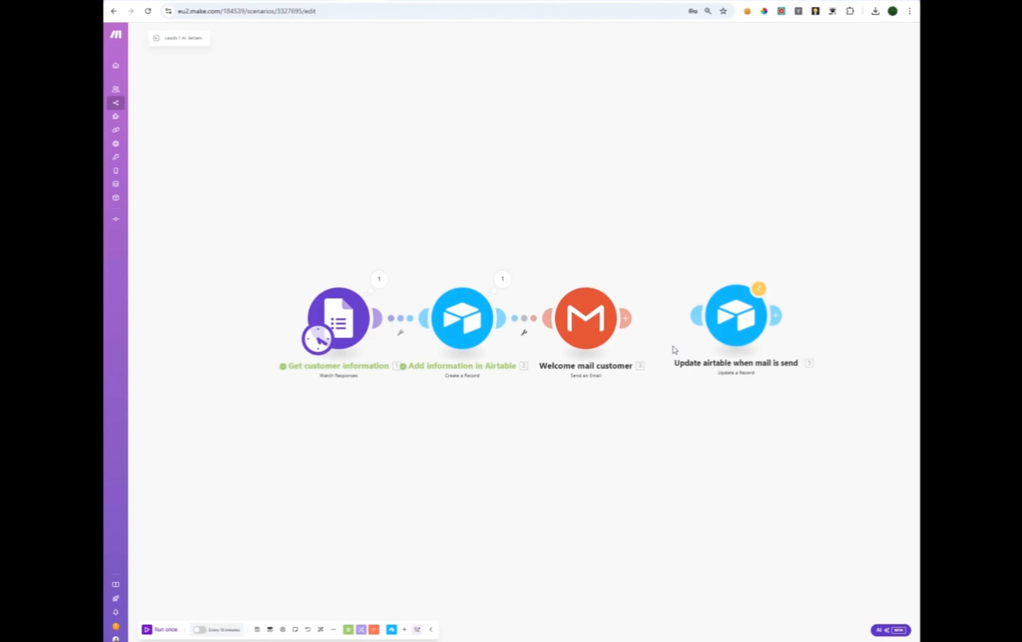
left_click_drag(737, 314, 787, 312)
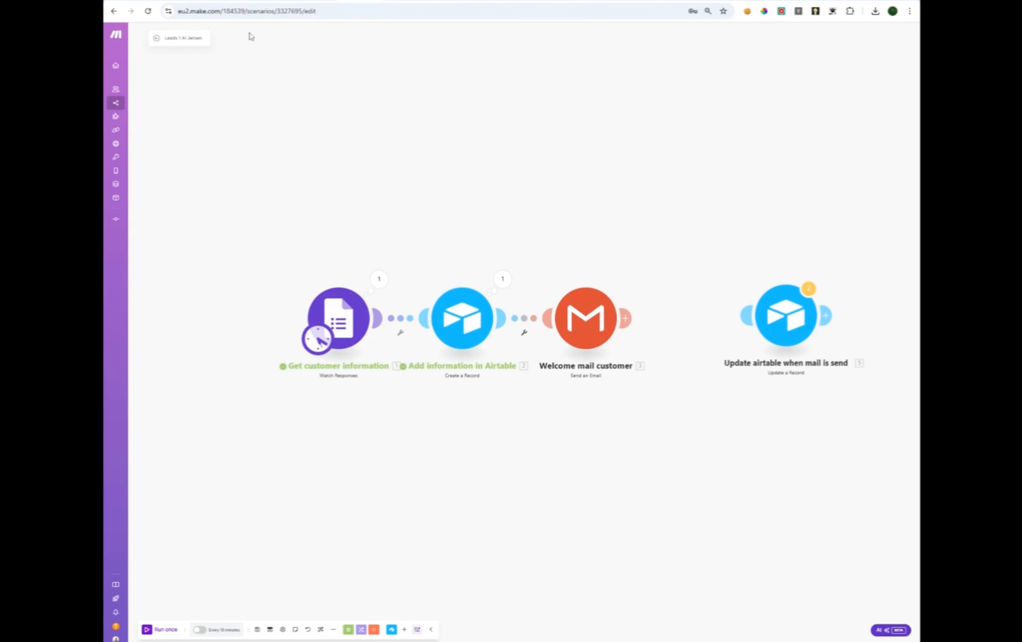
Run the scenario once and check the Airtable lead table for the new row.
left_click(226, 1)
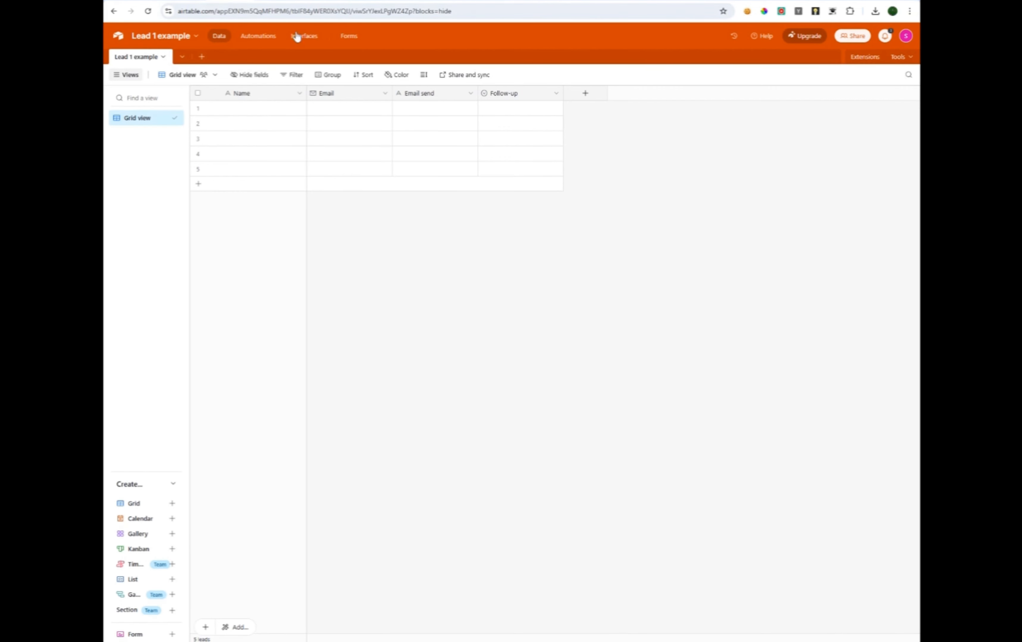
left_click(360, 1)
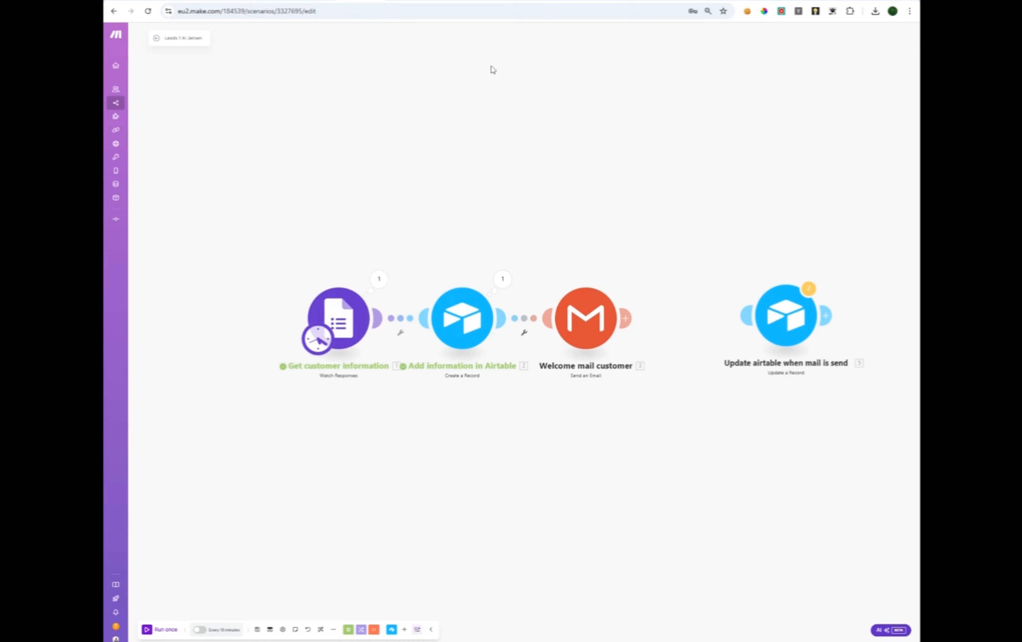
left_click(702, 1)
left_click(152, 632)
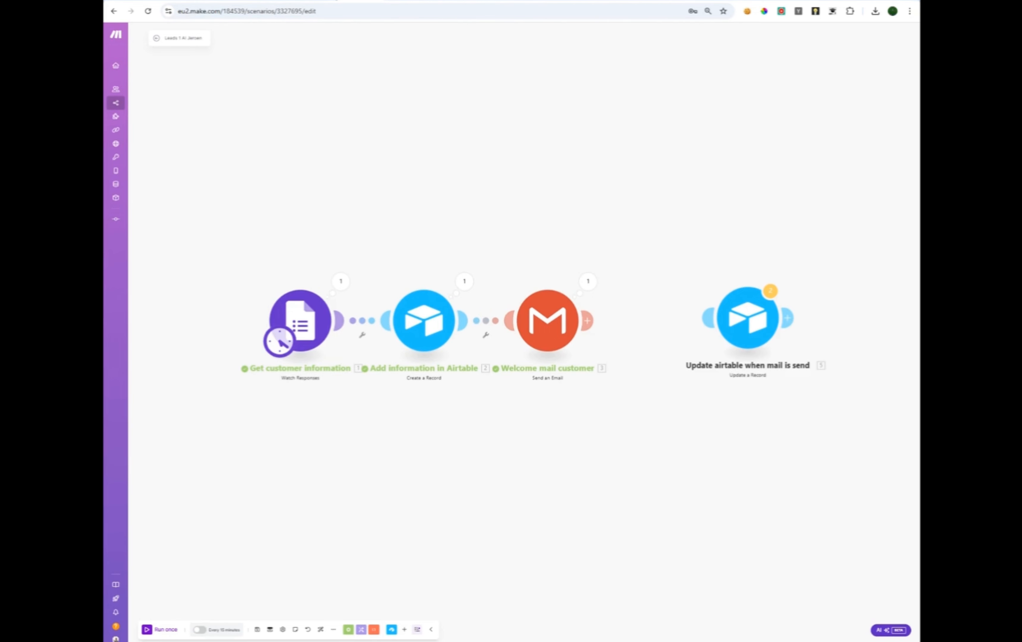
left_click(231, 1)
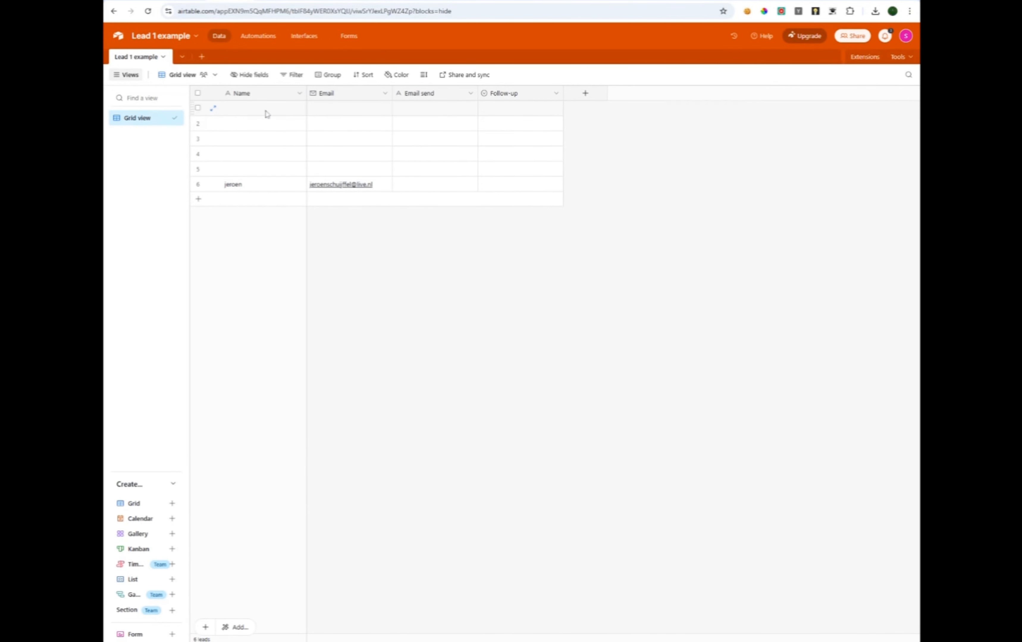
Delete empty rows 1–5 from the Airtable lead table and switch back to Make.com.
left_click_drag(198, 109, 198, 169)
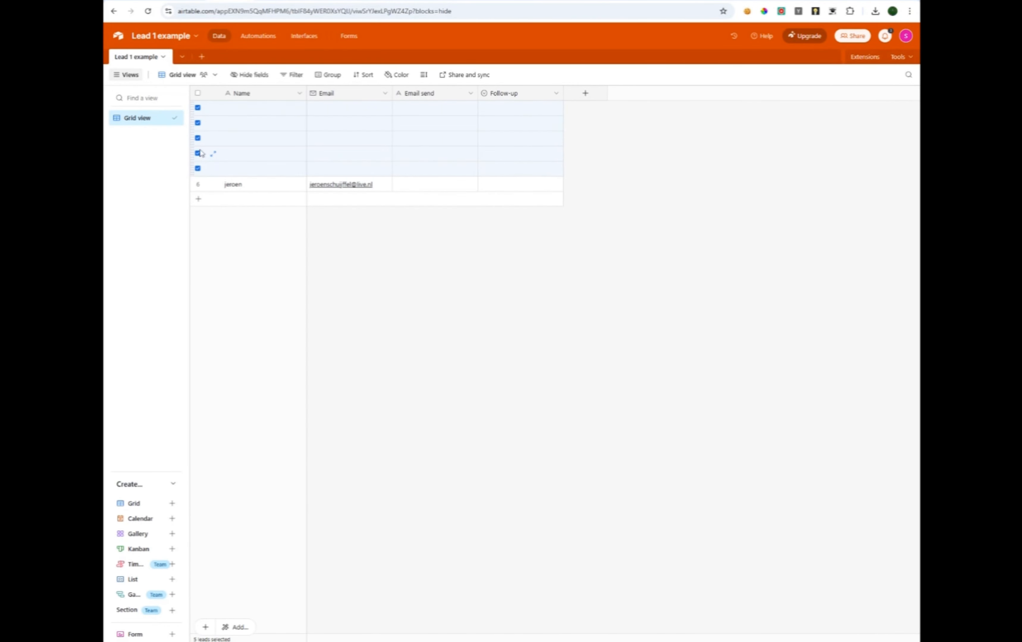
right_click(196, 146)
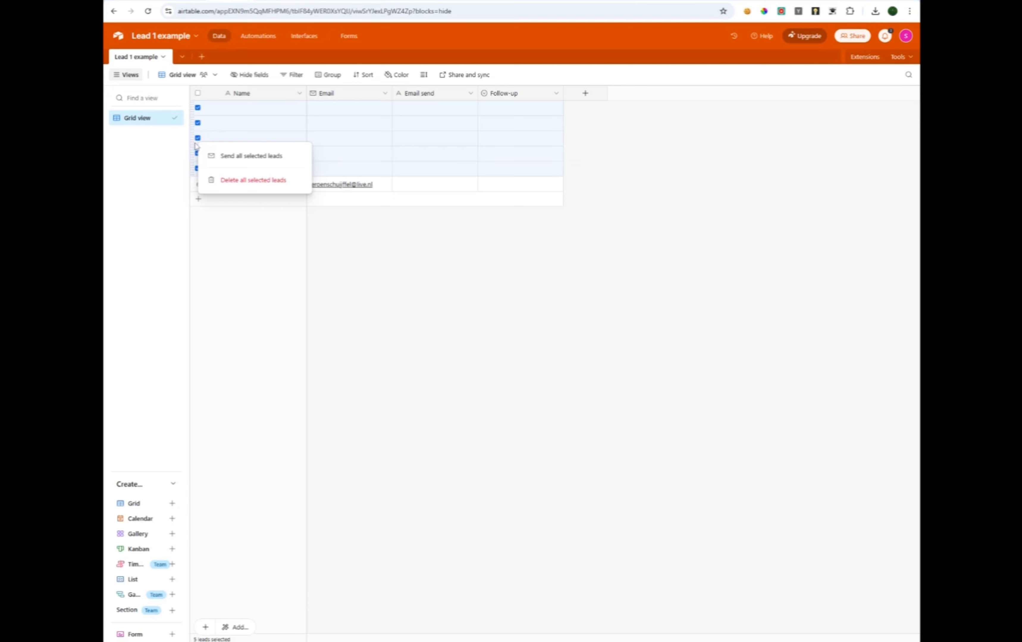
left_click(224, 181)
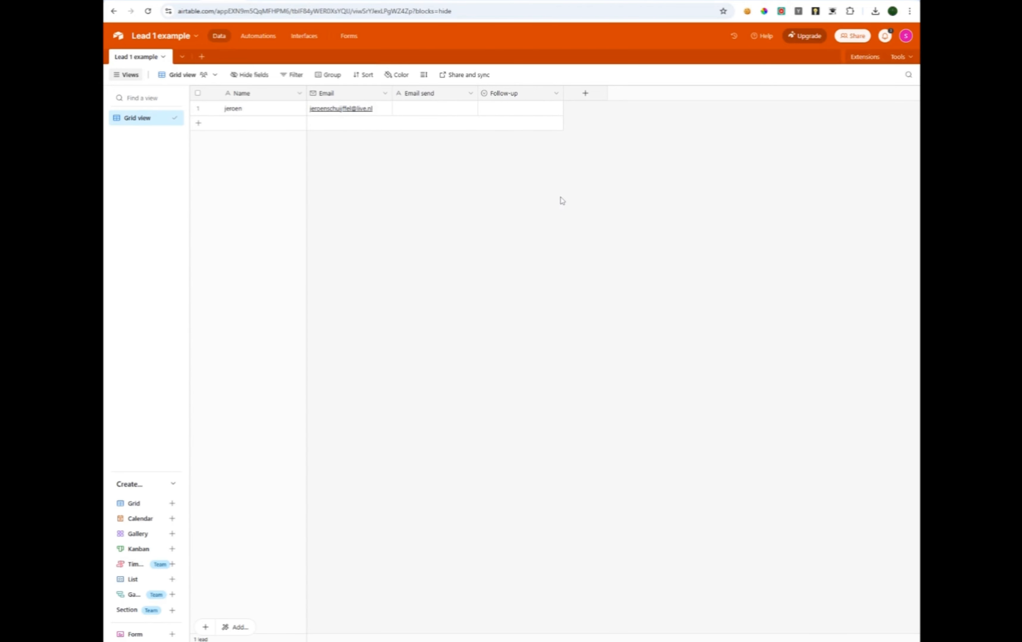
left_click(346, 4)
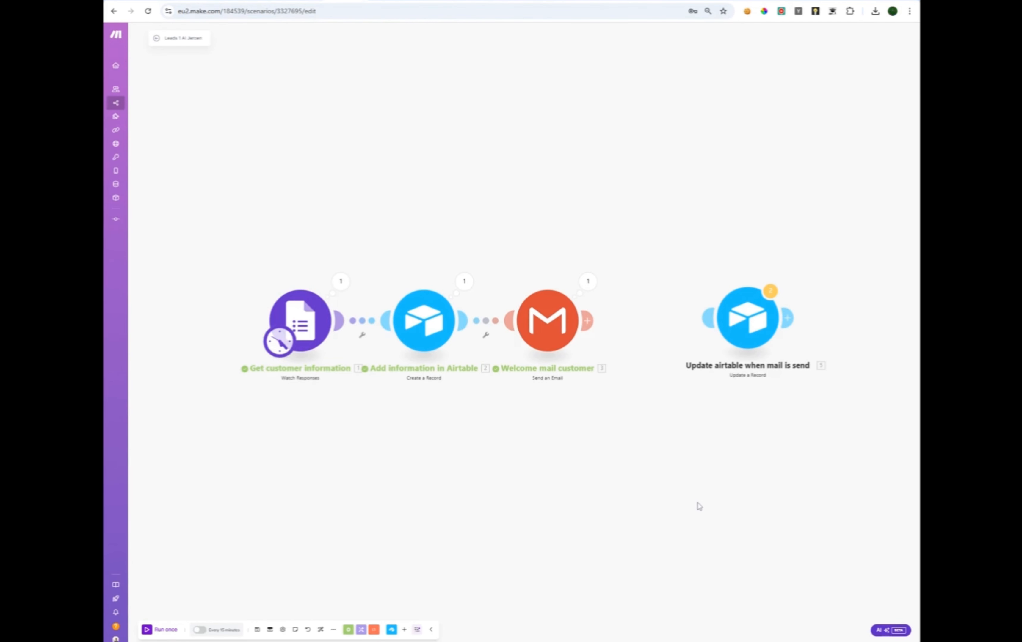
Drag a link from the Welcome mail customer module onto the Update a Record module.
left_click_drag(609, 197, 543, 160)
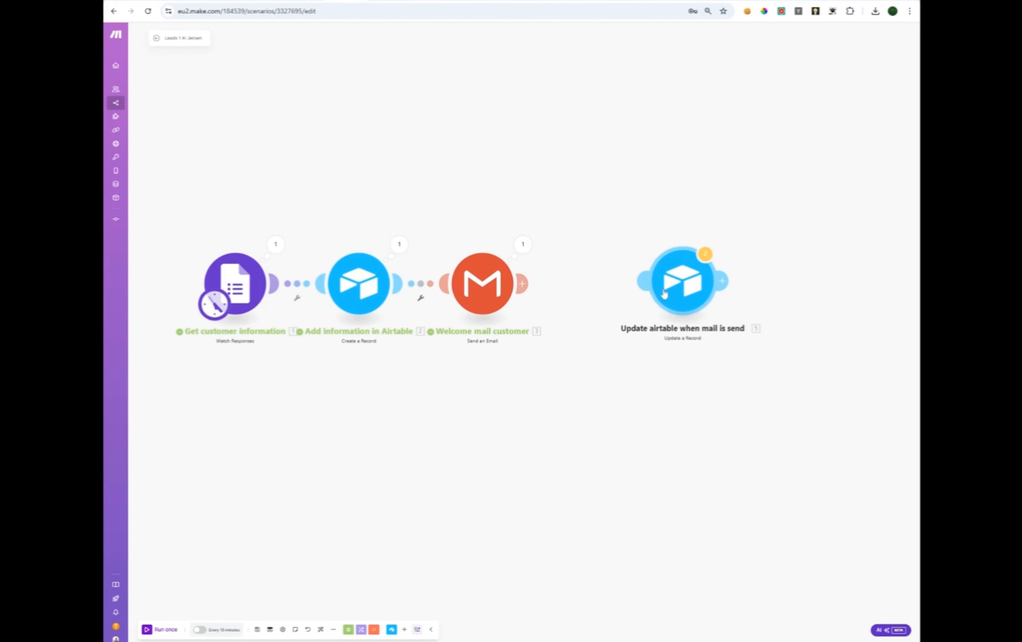
left_click_drag(522, 285, 631, 287)
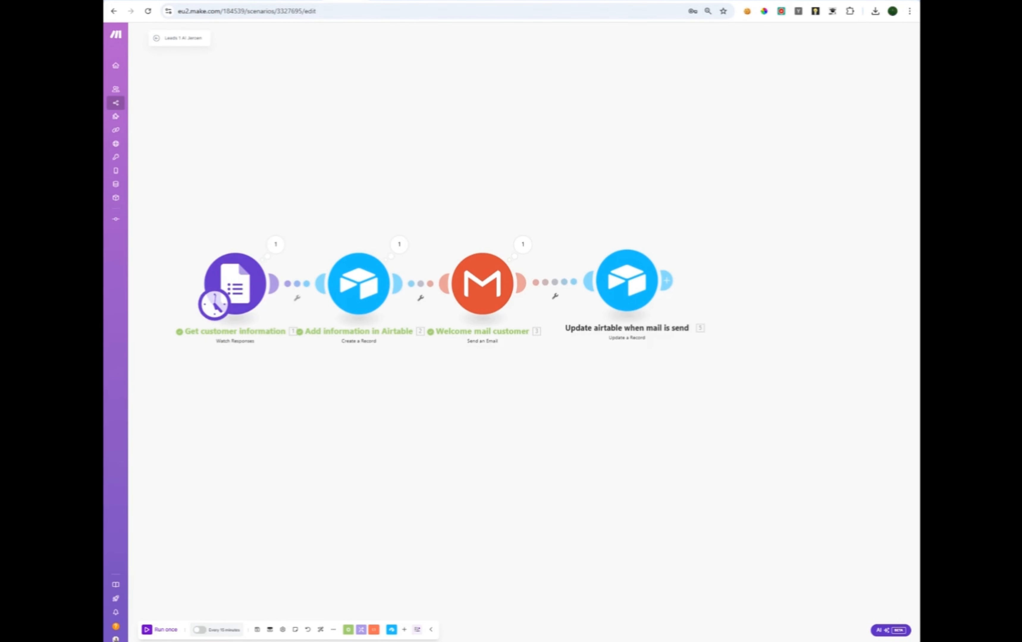
left_click(229, 1)
Give the Update a Record module the Example1 connection and Lead 1 example base and table.
left_click(632, 273)
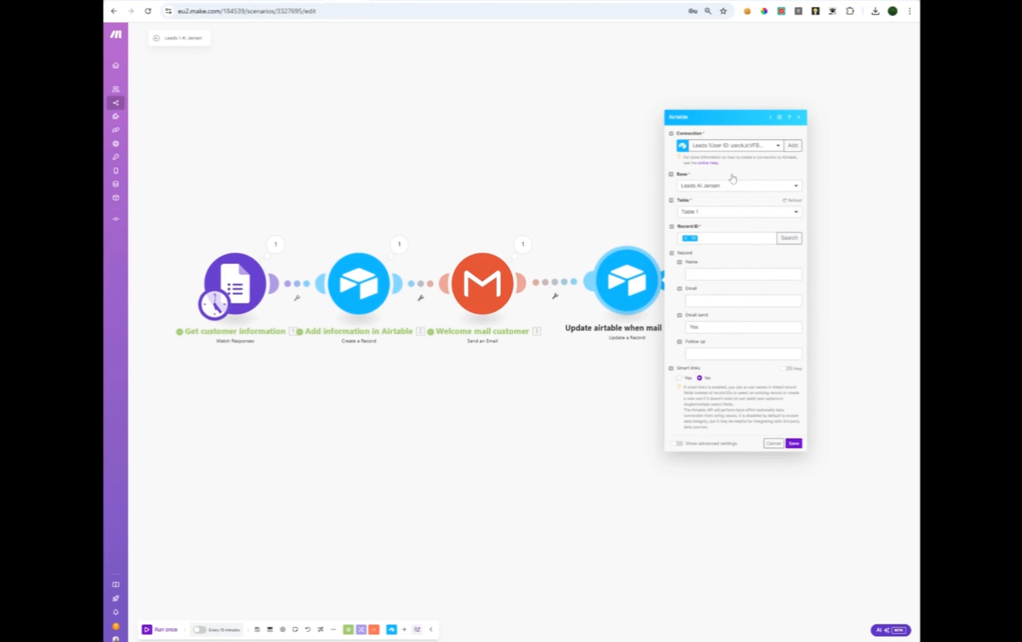
left_click(729, 148)
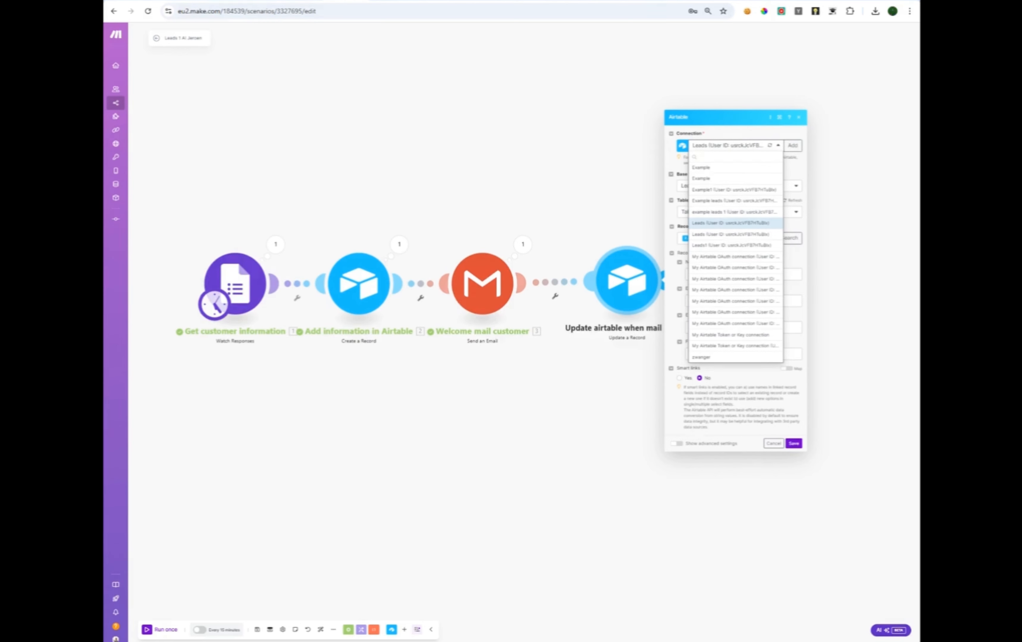
left_click(740, 190)
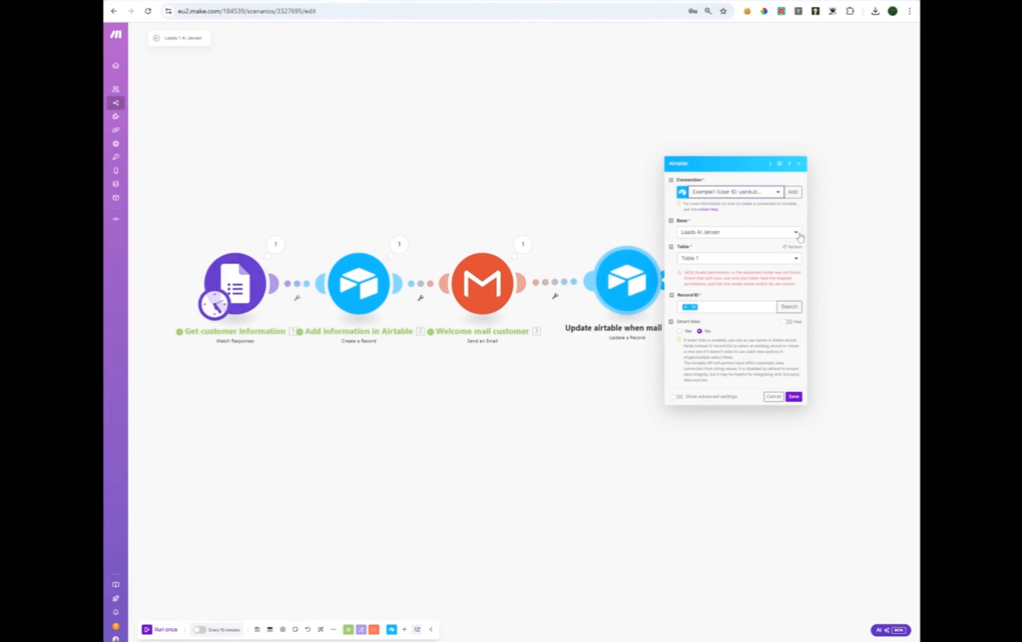
left_click(798, 234)
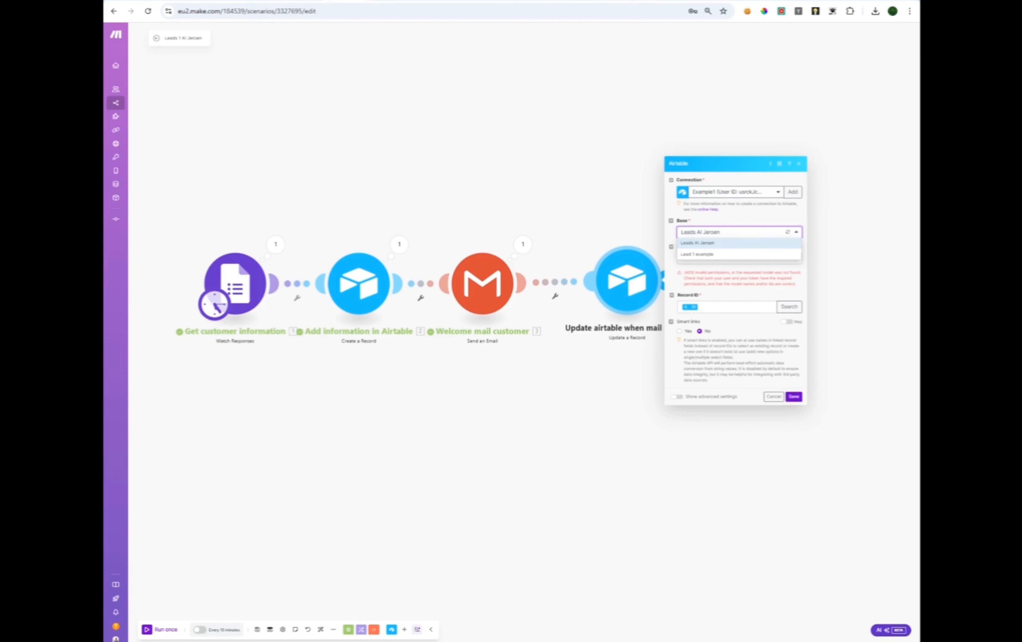
left_click(709, 255)
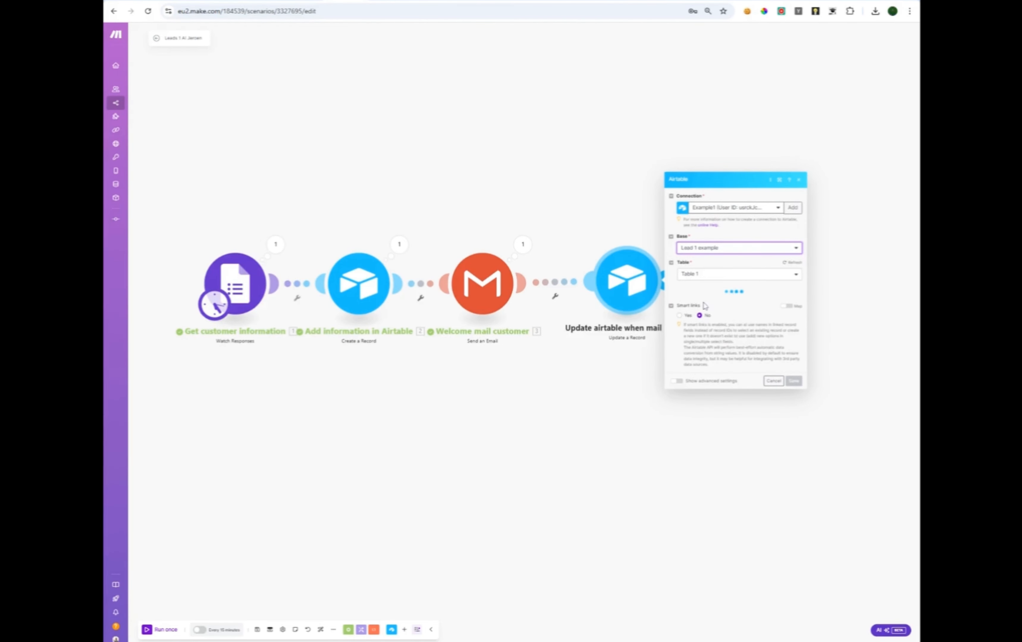
left_click(795, 262)
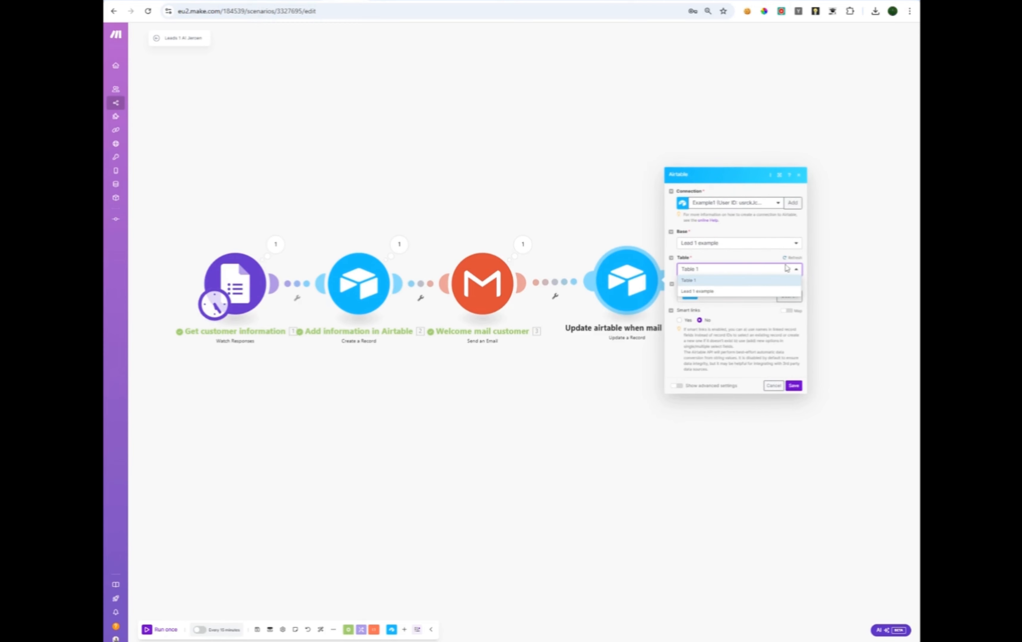
left_click(719, 296)
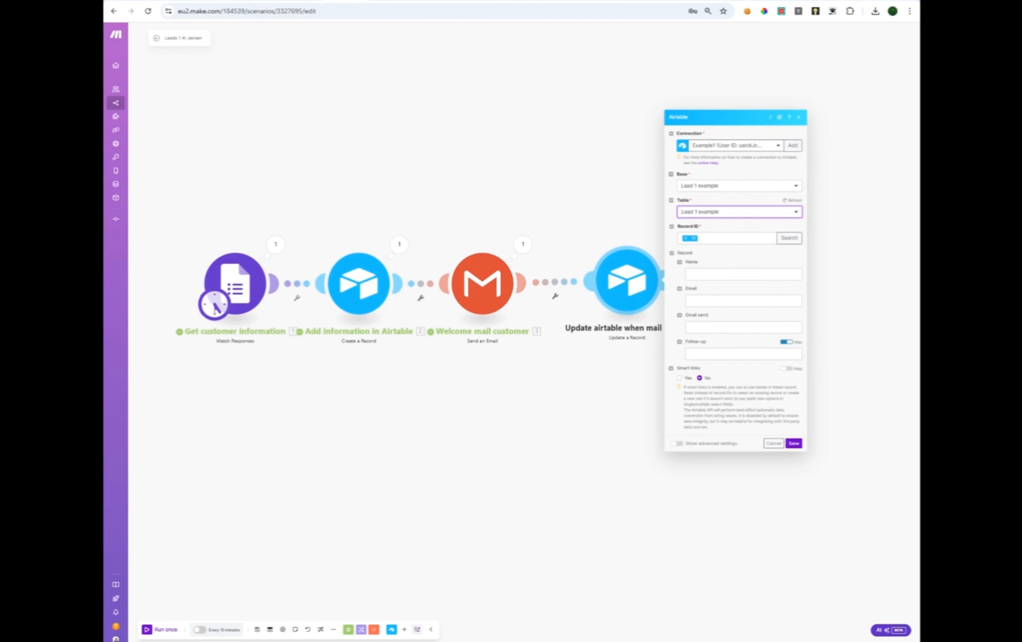
Set Email send to Yes, confirm, then reopen and save the update step.
left_click(743, 327)
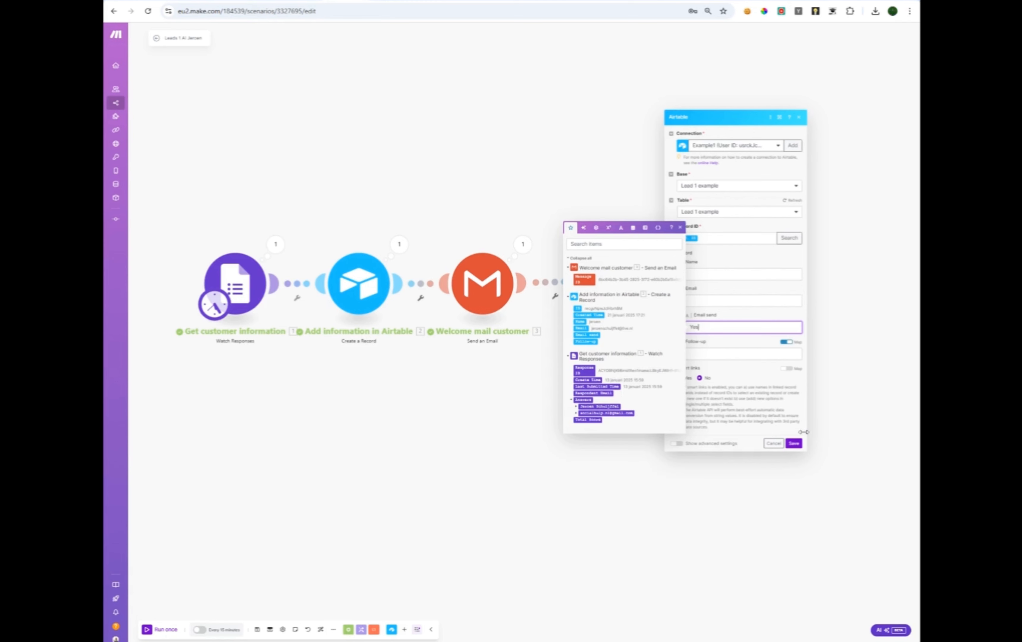
left_click(794, 444)
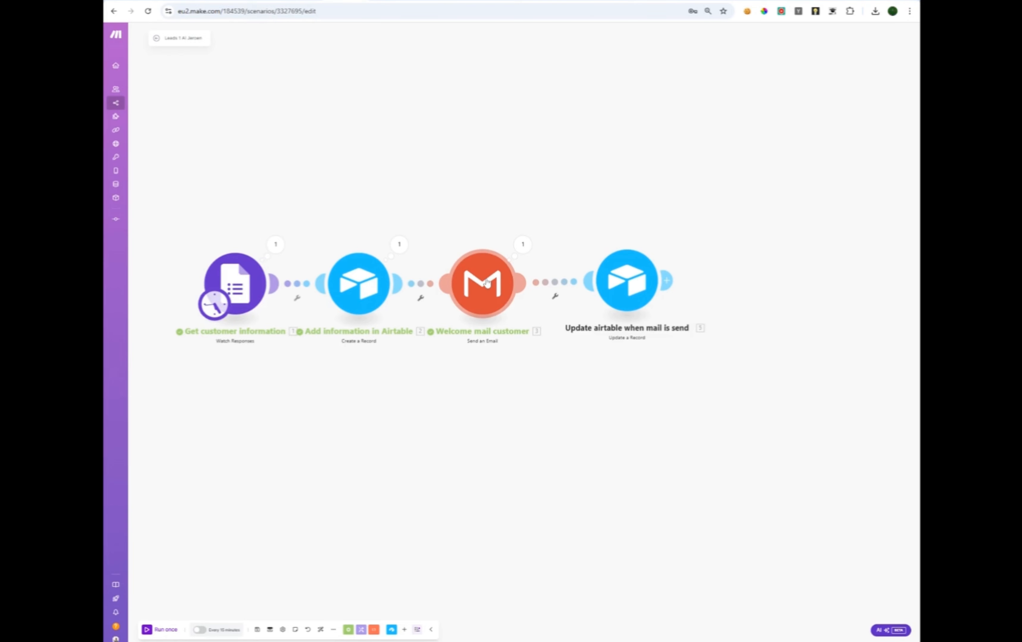
left_click(628, 287)
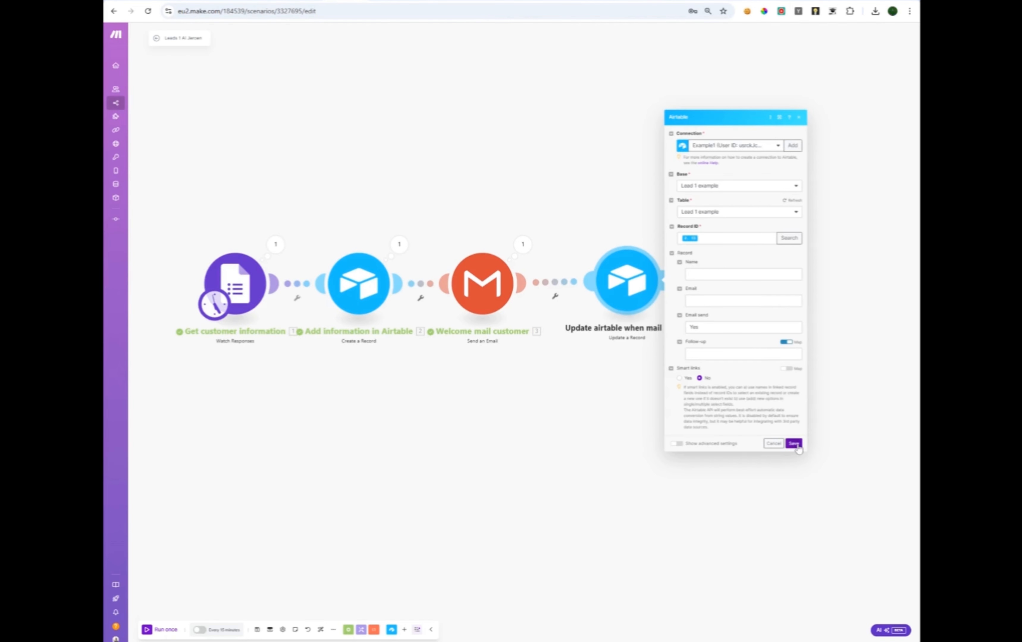
left_click(799, 447)
Start a new Lead form response, enter the customer's full name and e-mail address, and submit it.
left_click_drag(457, 420, 507, 419)
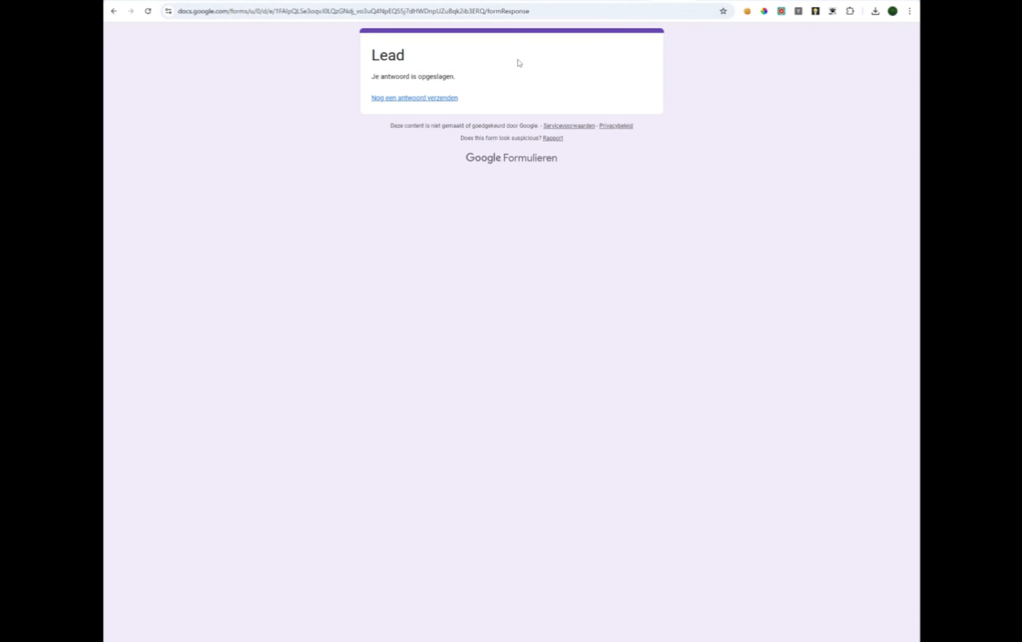
left_click(429, 99)
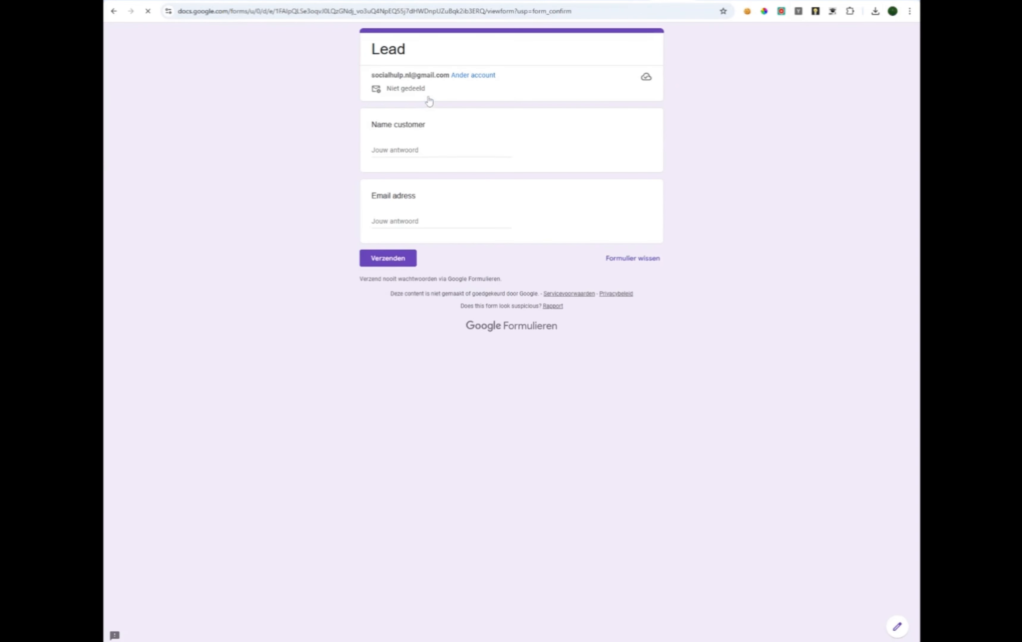
left_click(407, 149)
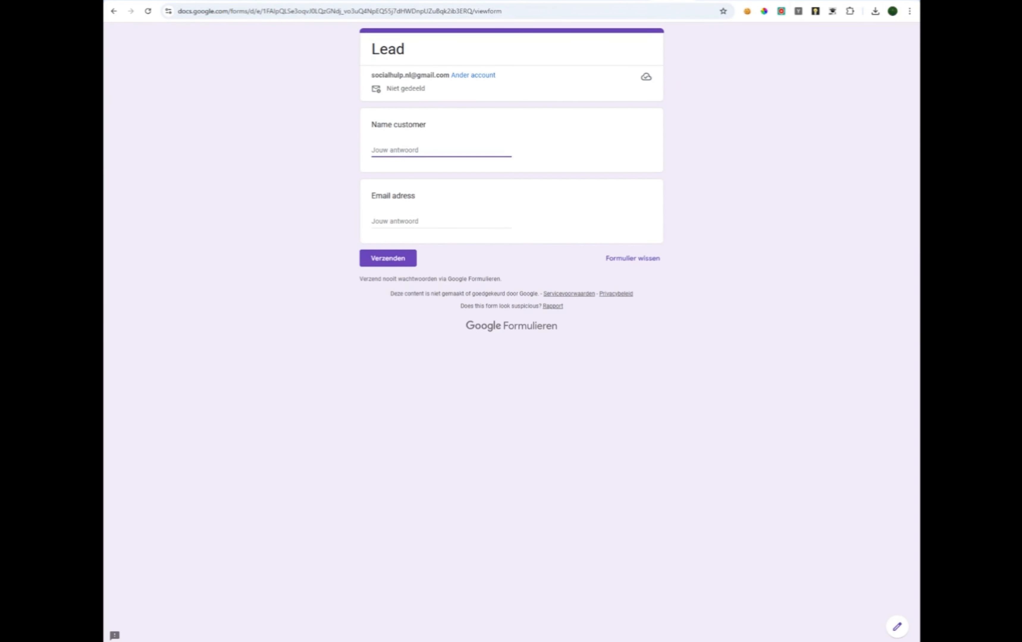
key("Tab")
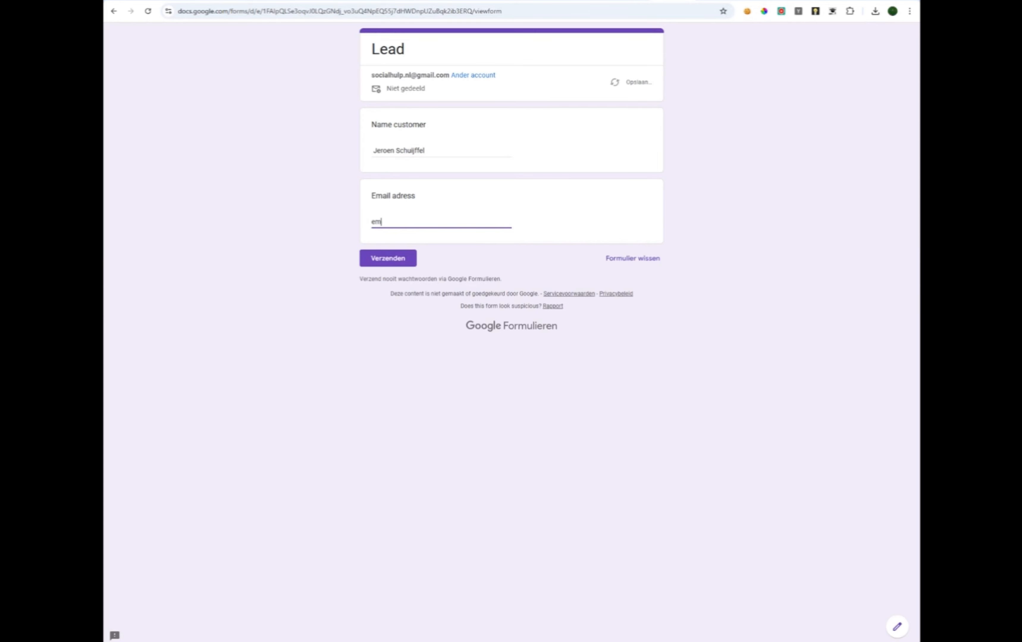
left_click(395, 256)
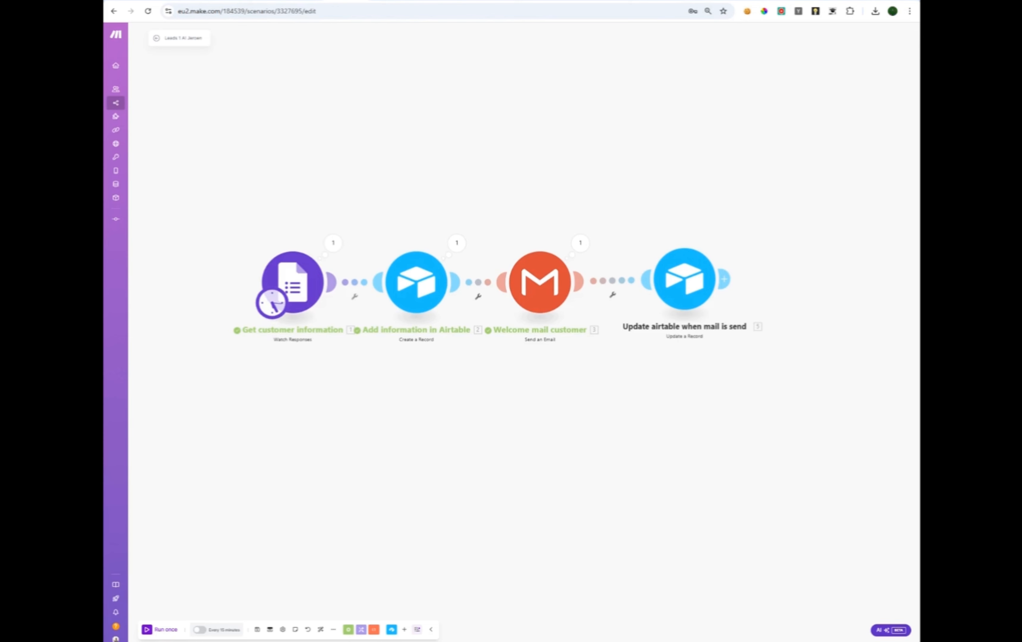
Run the four-module scenario once, then check the new lead row in Airtable.
left_click(149, 631)
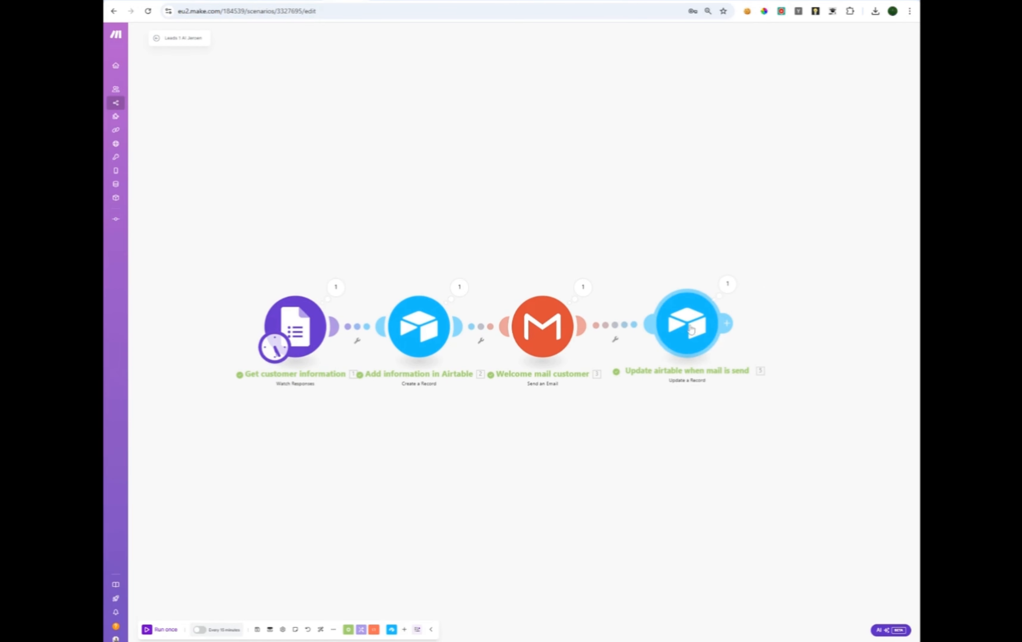
left_click(222, 1)
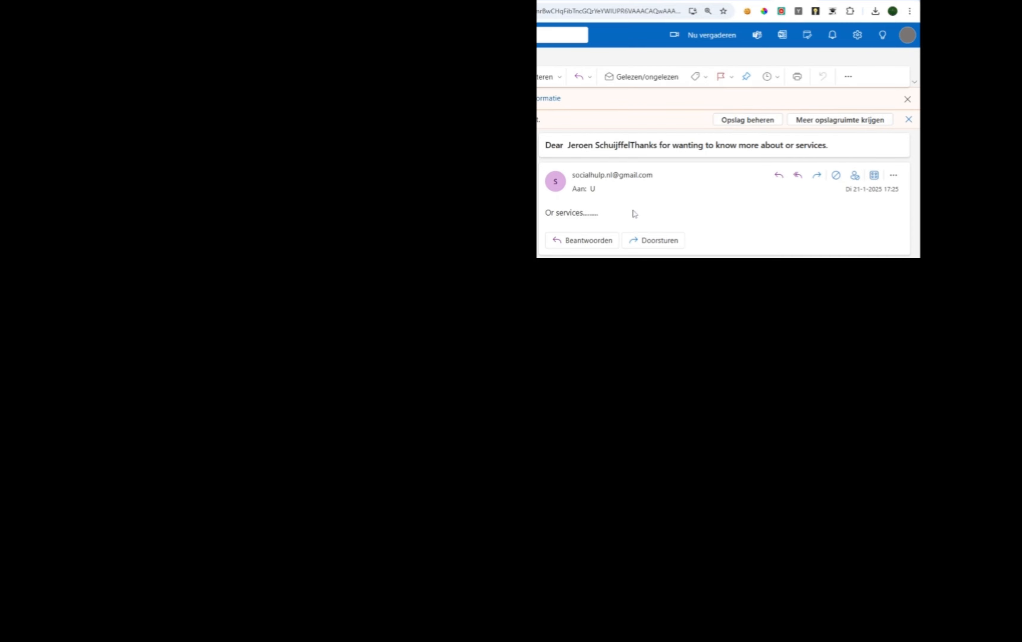
Return from the received welcome mail in Outlook to the Make.com scenario editor.
left_click(501, 1)
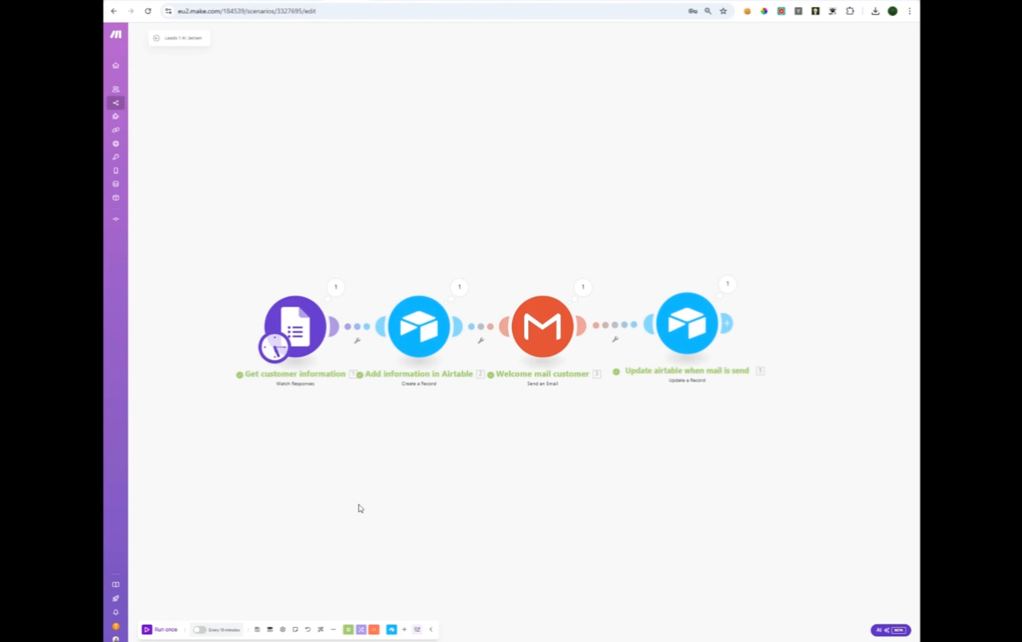
Save the scenario, browse its previous versions, and cancel without restoring any.
left_click(258, 630)
left_click(308, 630)
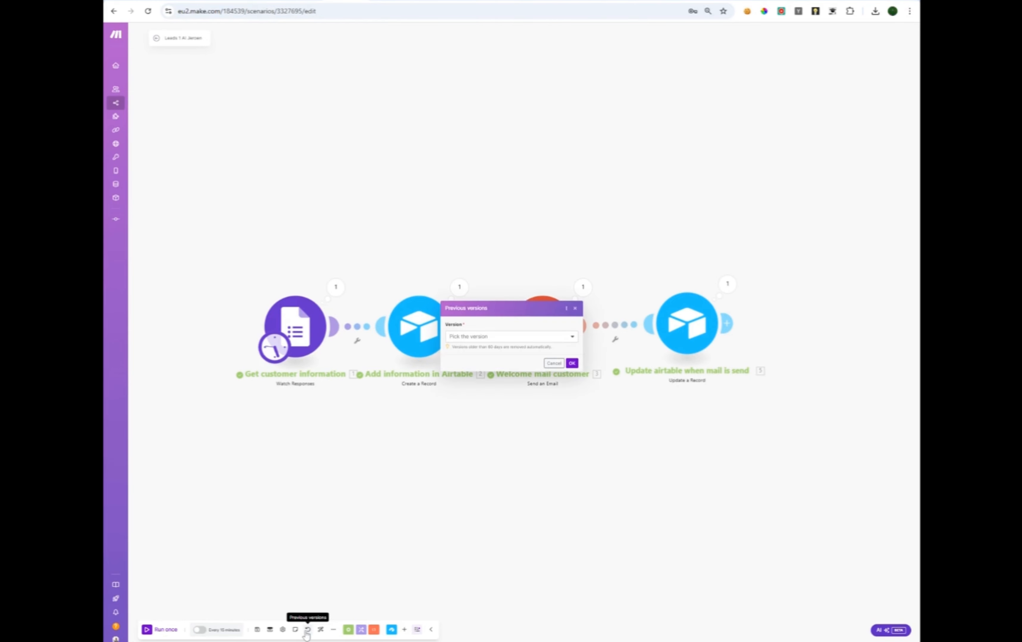
left_click(492, 336)
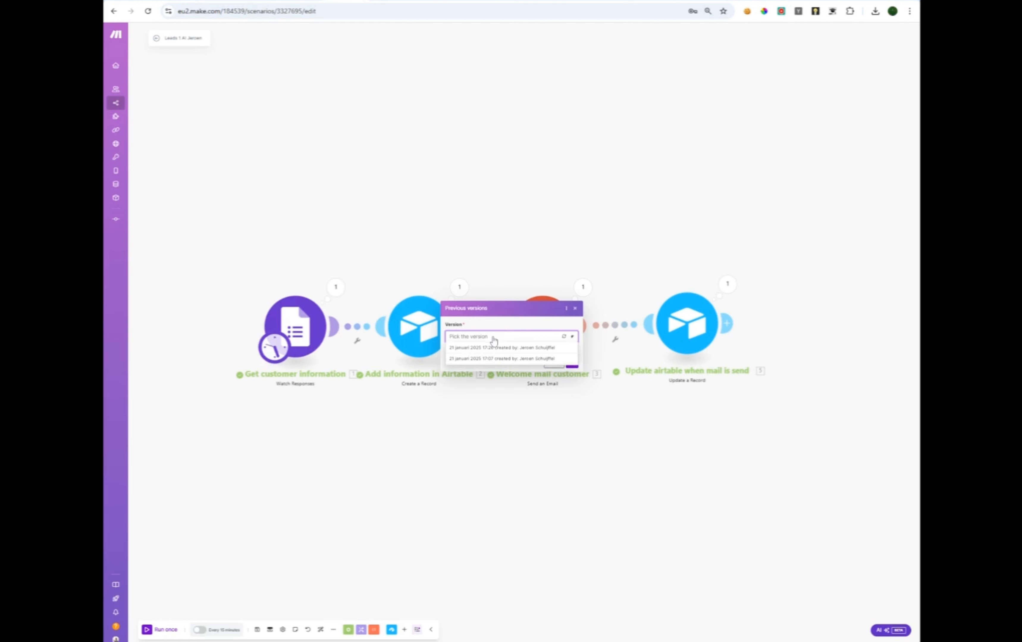
left_click(511, 336)
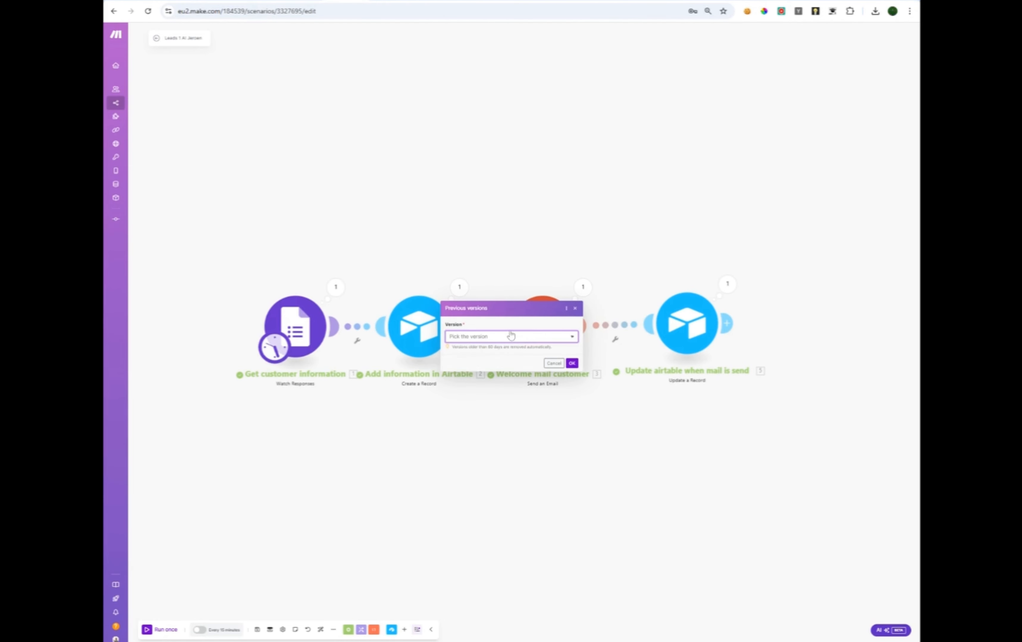
left_click(551, 363)
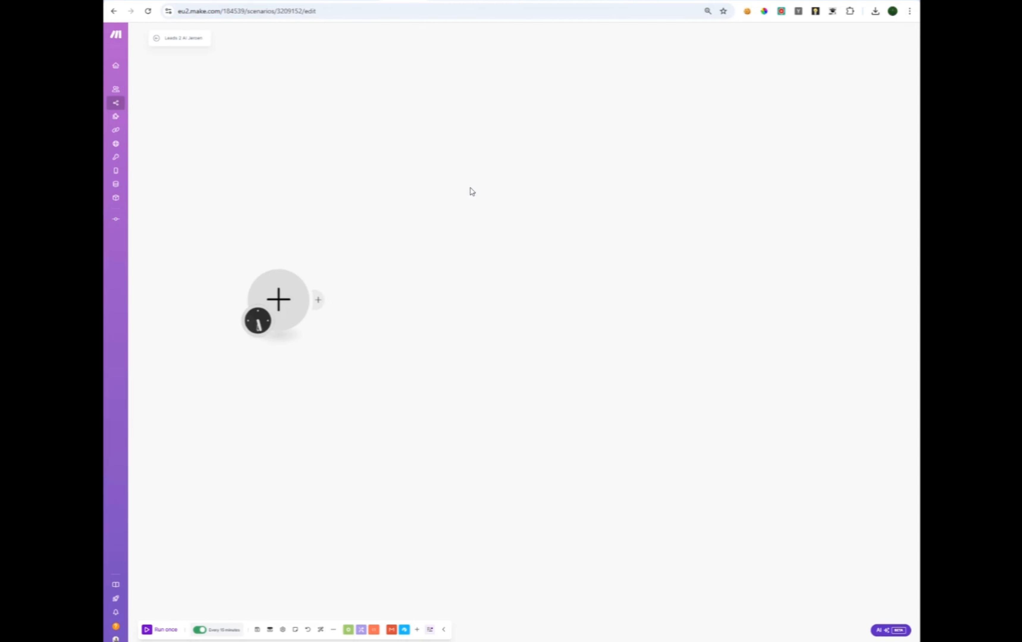
Choose Import blueprint from the More menu to load the follow-up scenario blueprint.
left_click(334, 631)
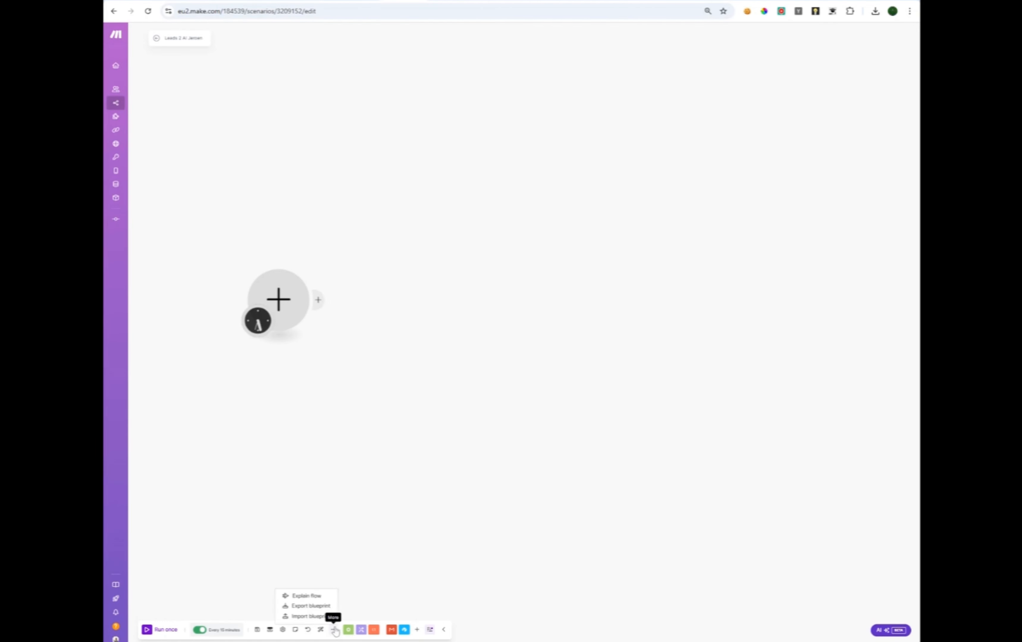
left_click(319, 616)
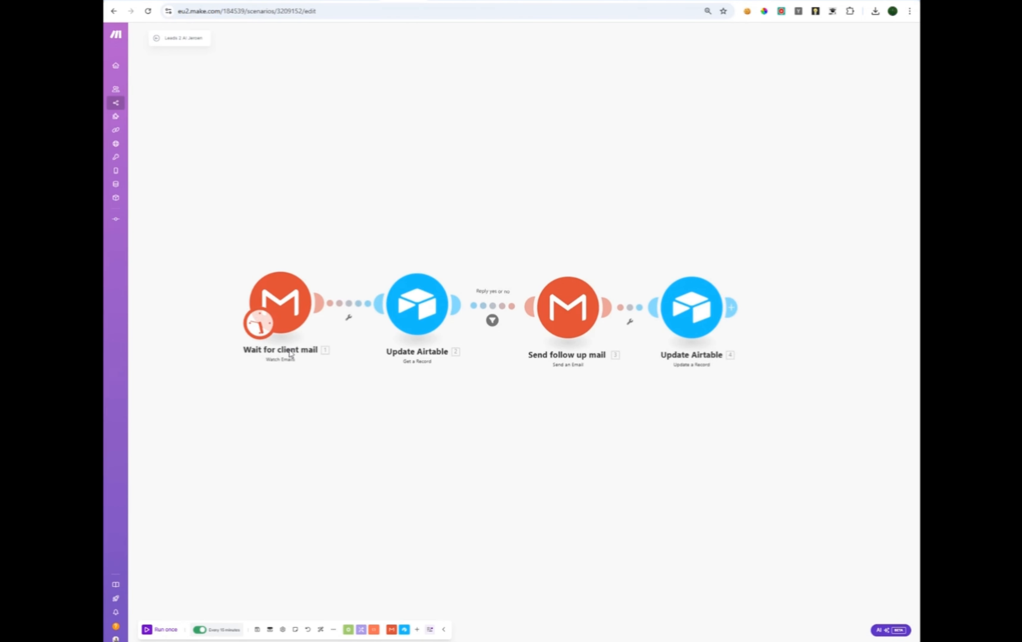
Switch the Wait for client mail trigger to another Gmail connection, keeping Simple filter.
left_click(285, 314)
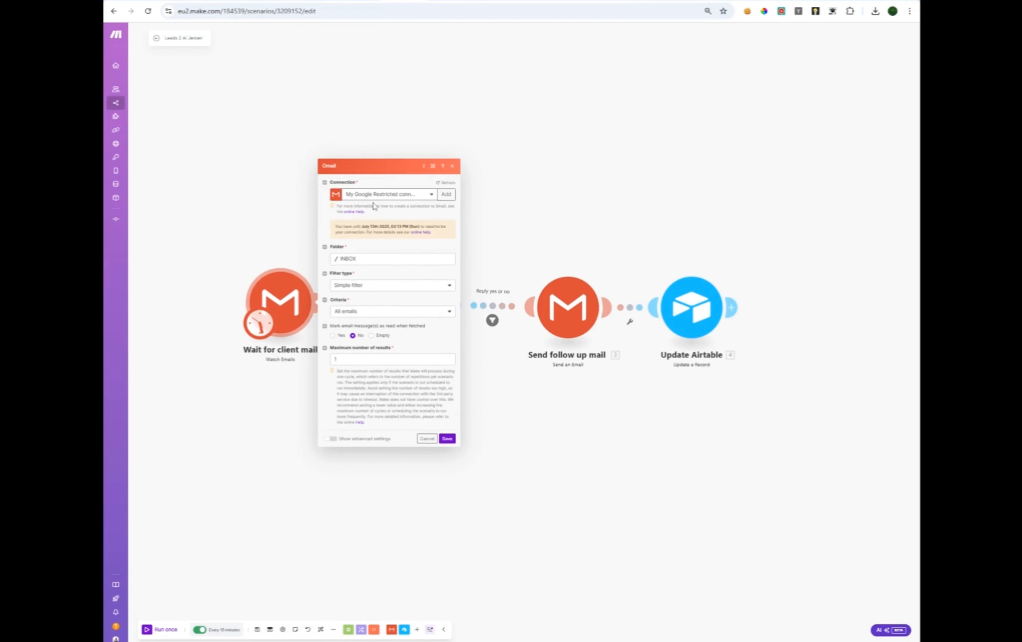
left_click(427, 202)
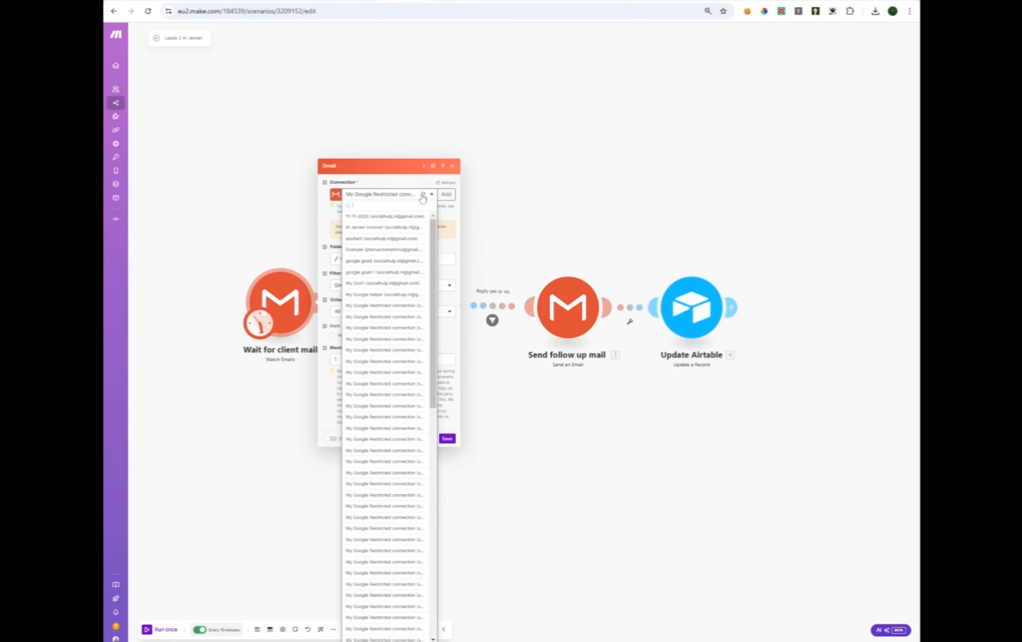
left_click(374, 233)
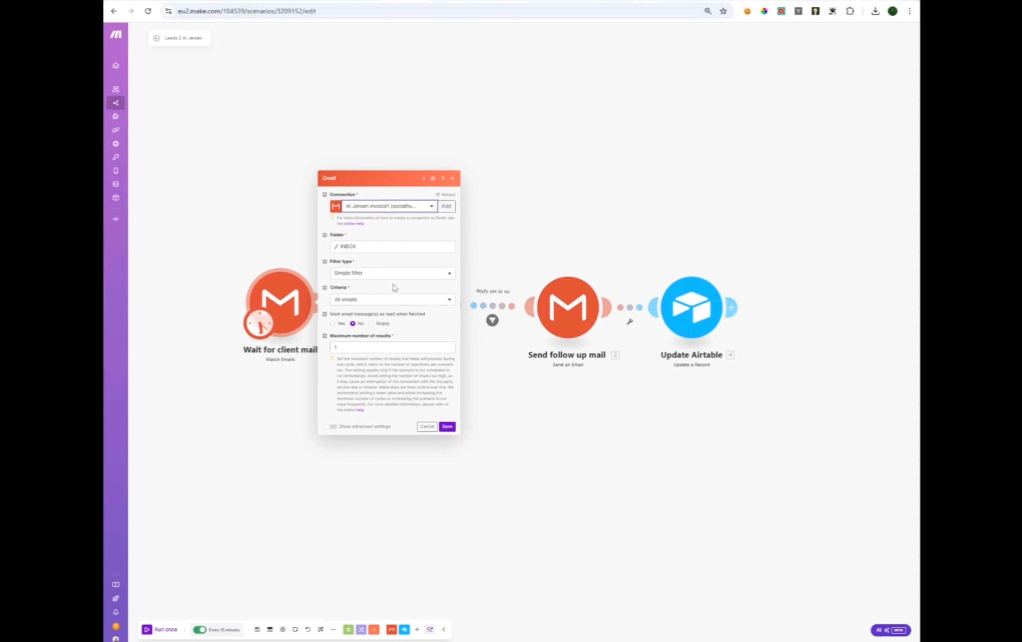
left_click(383, 274)
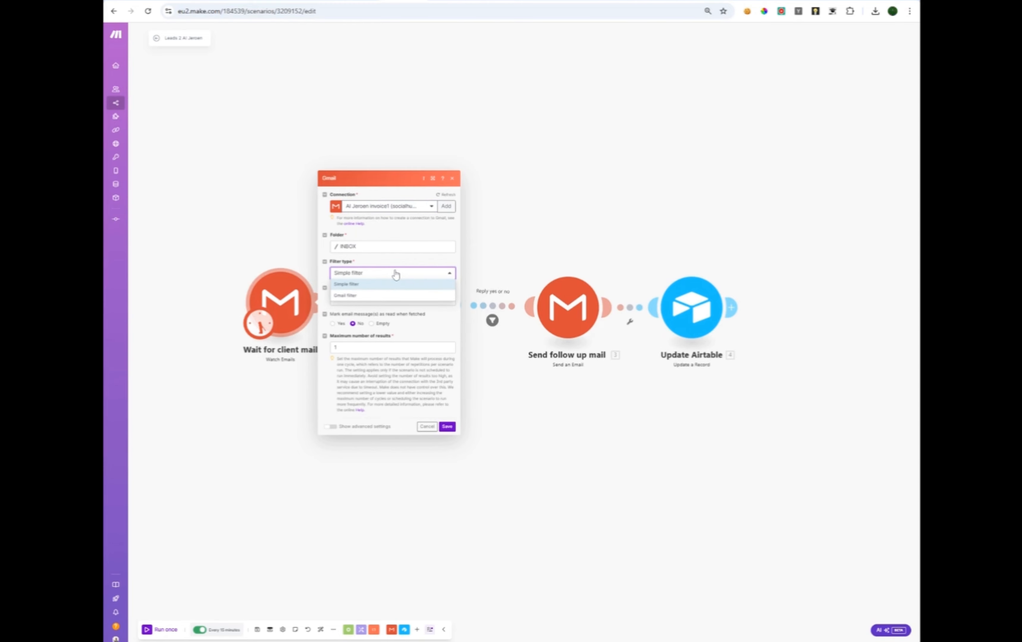
left_click(376, 288)
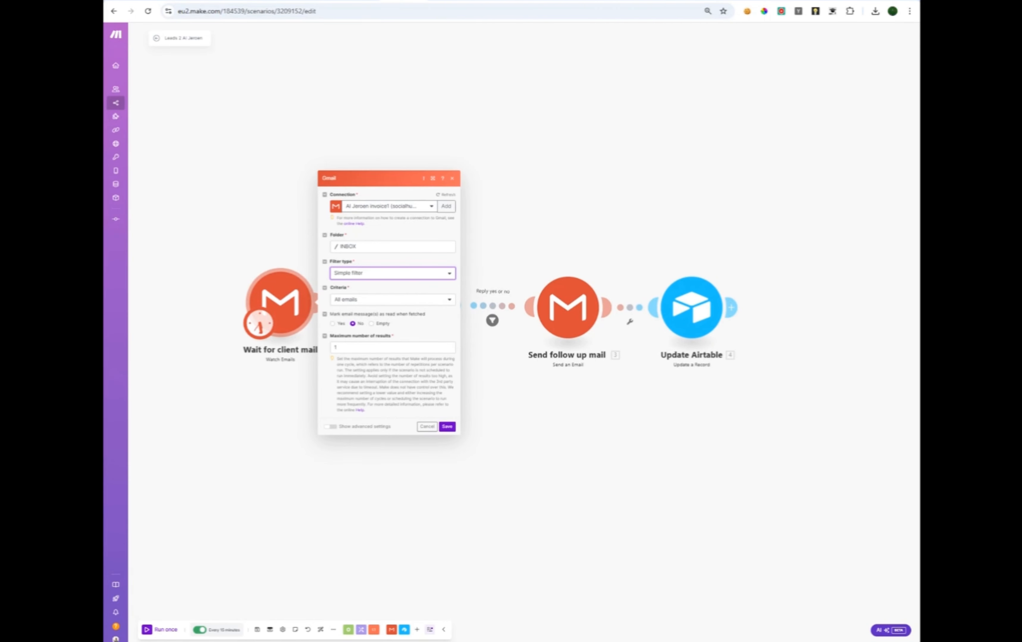
Save the trigger, dismiss the start prompt, and glance at the Lead 1 example table.
left_click(450, 429)
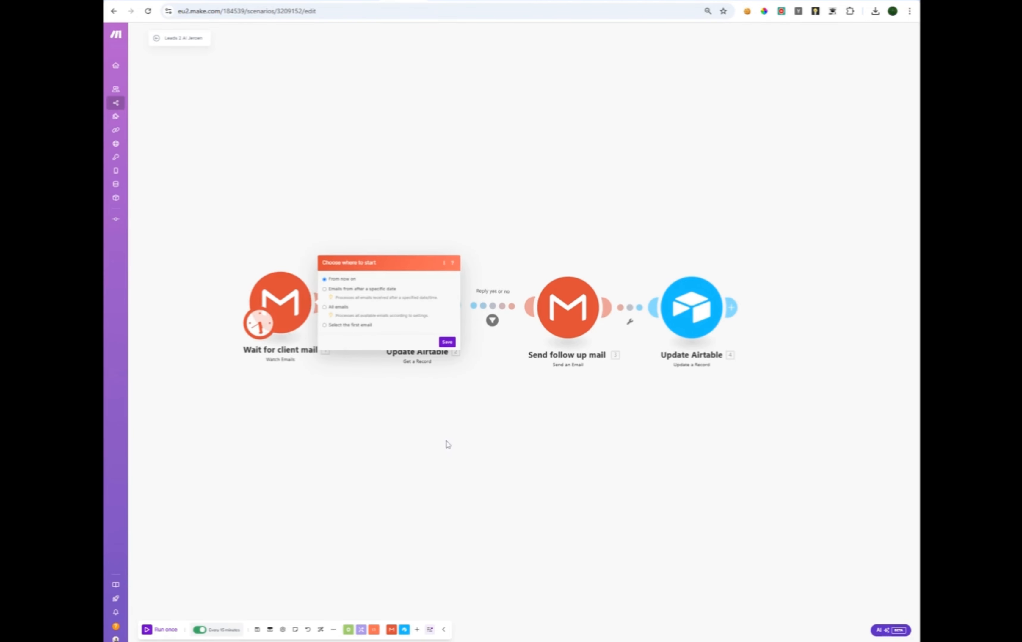
key("Escape")
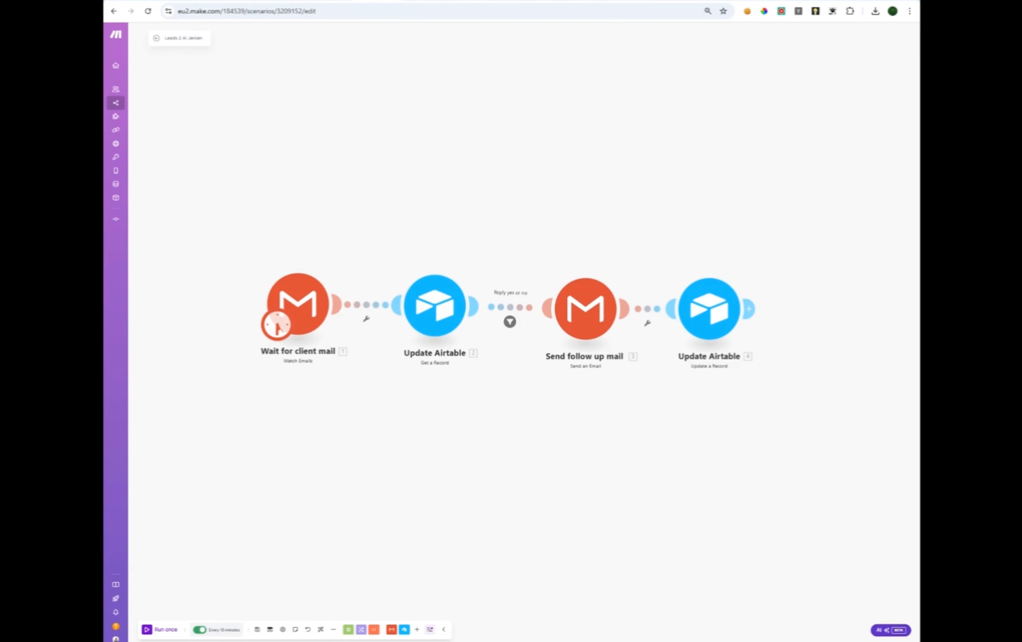
left_click(238, 1)
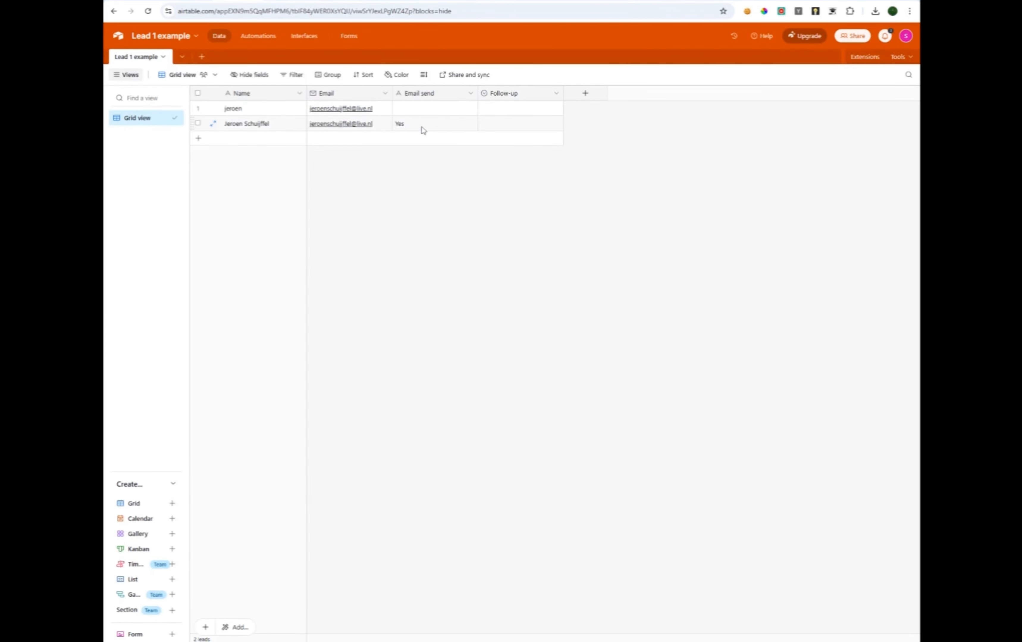
left_click(369, 1)
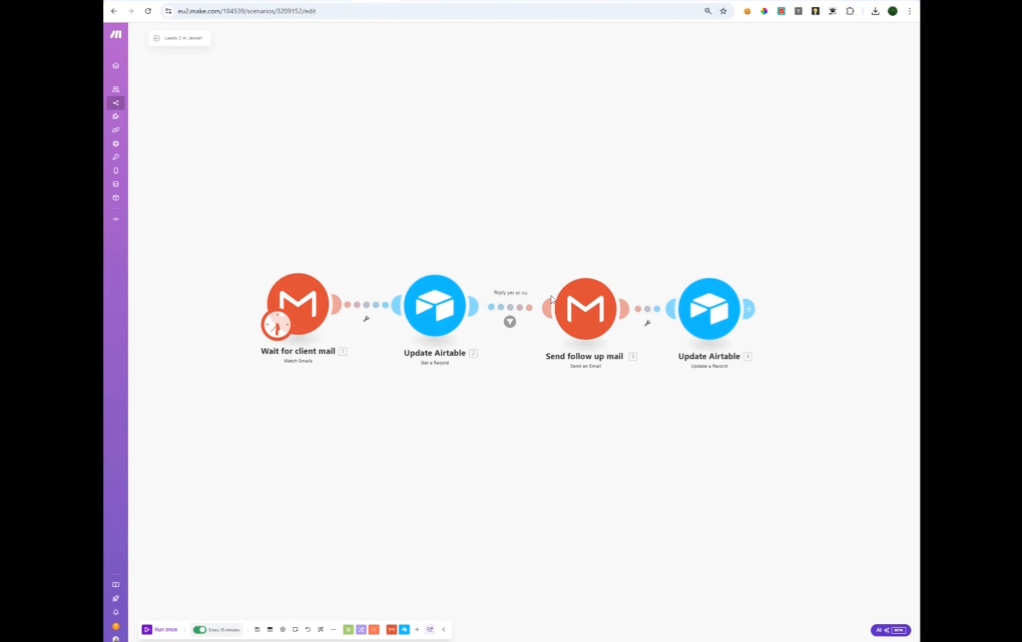
Set the Get a Record module to connection Example1, base and table Lead 1 example.
left_click(435, 315)
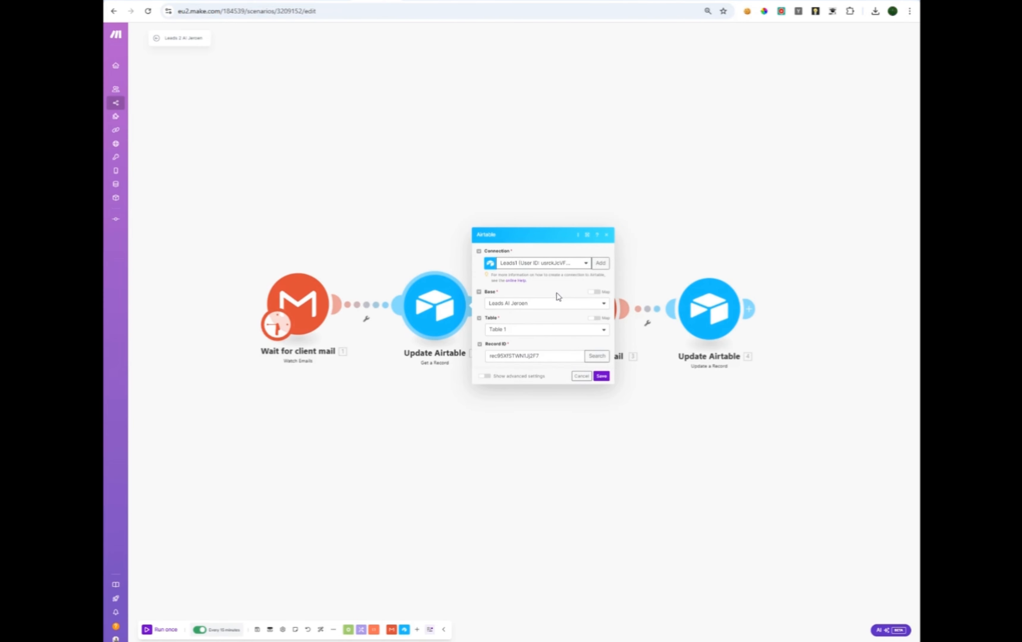
left_click(560, 263)
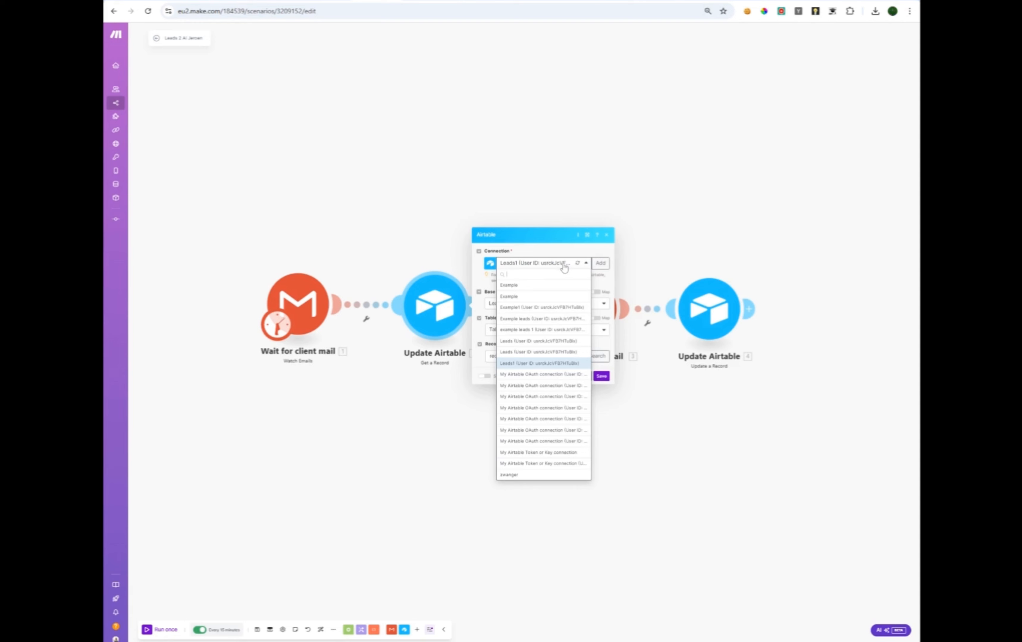
left_click(547, 313)
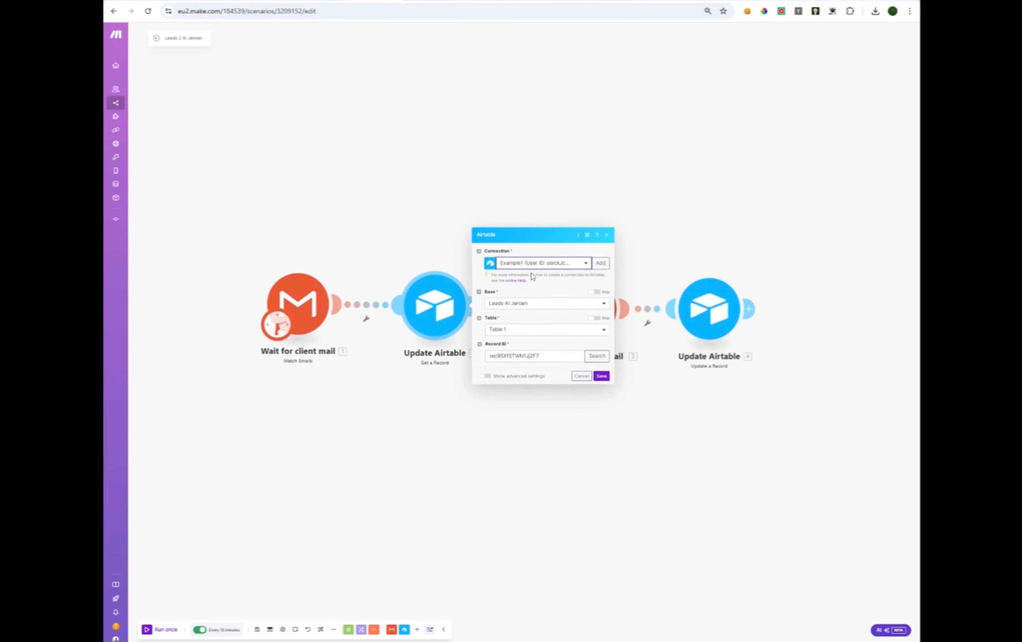
left_click(537, 265)
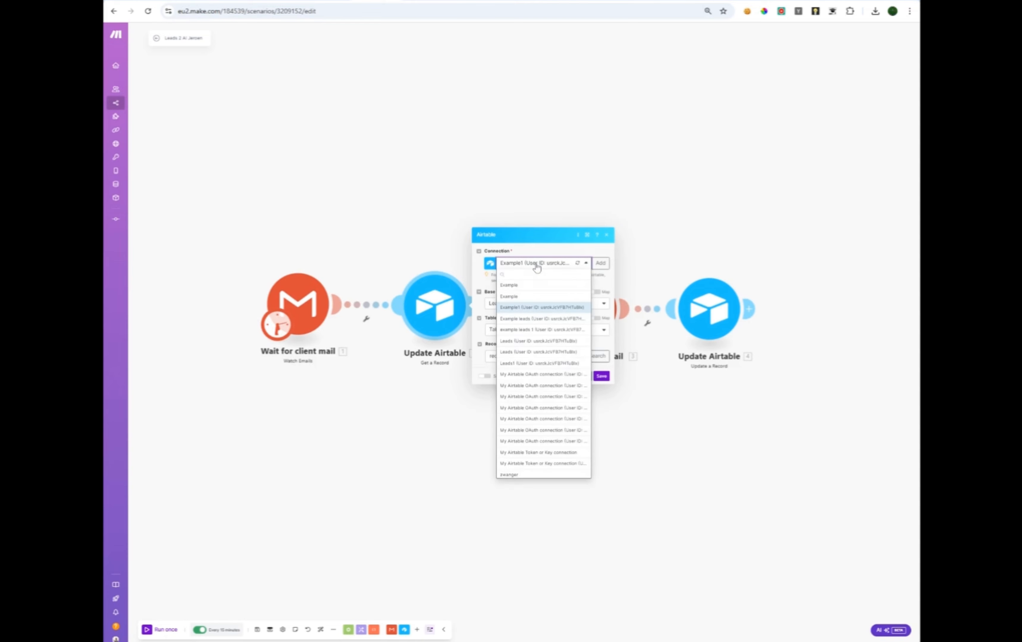
left_click(528, 313)
left_click(517, 301)
left_click(526, 336)
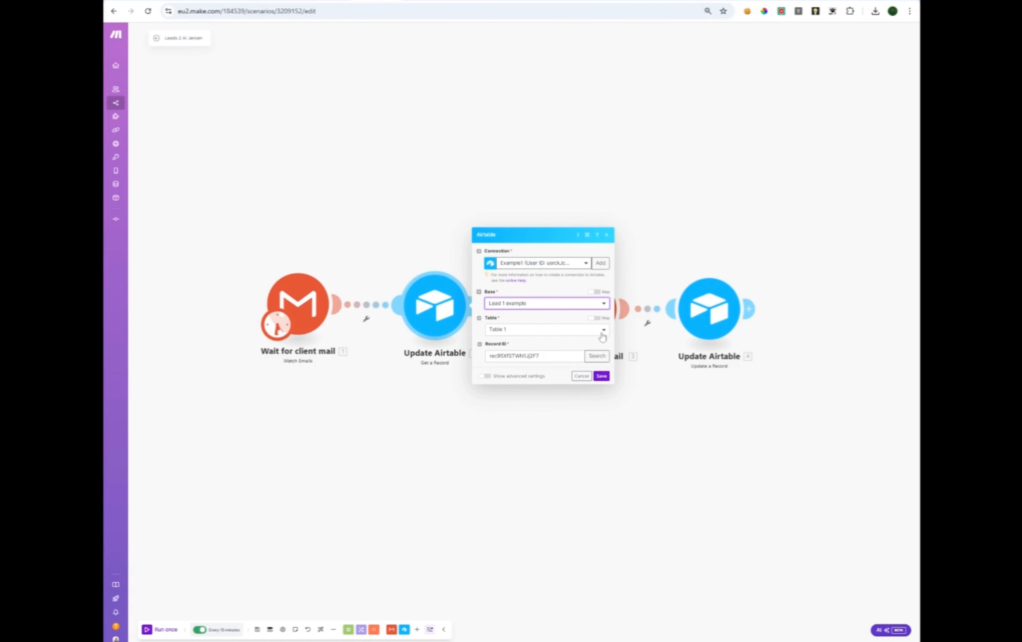
left_click(601, 333)
left_click(513, 353)
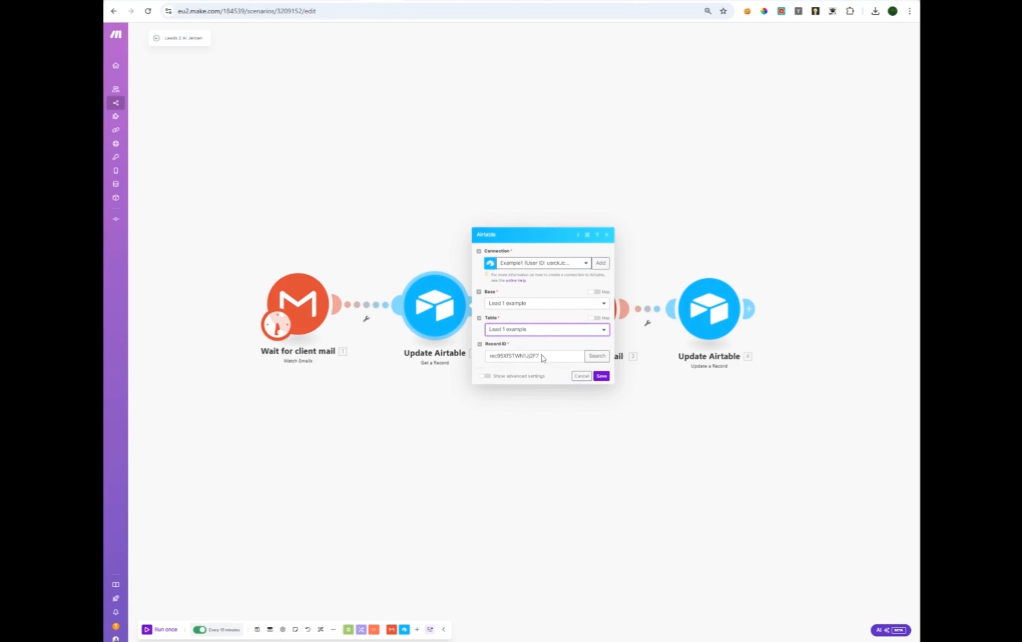
Replace the record ID by searching on Email send, pick the 'Yes' record, and save.
left_click_drag(547, 356, 463, 363)
key("BackSpace")
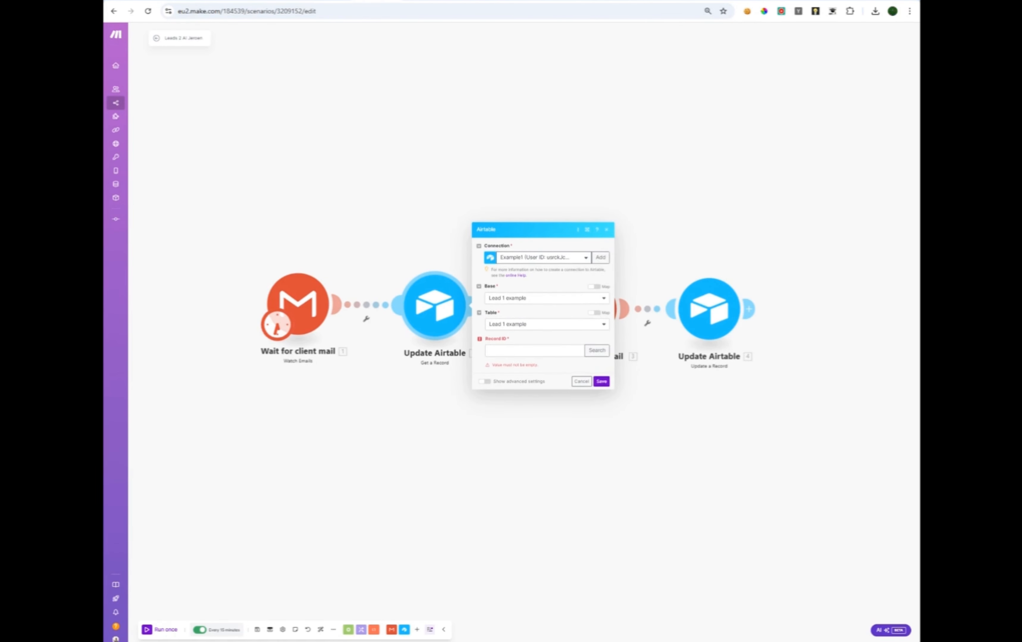
left_click(593, 354)
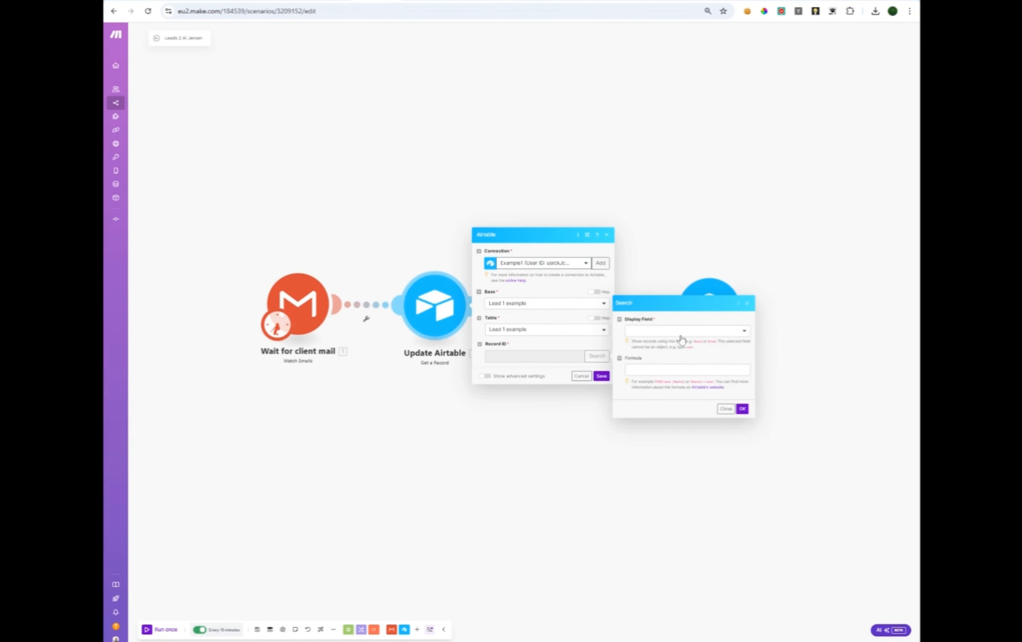
left_click(681, 331)
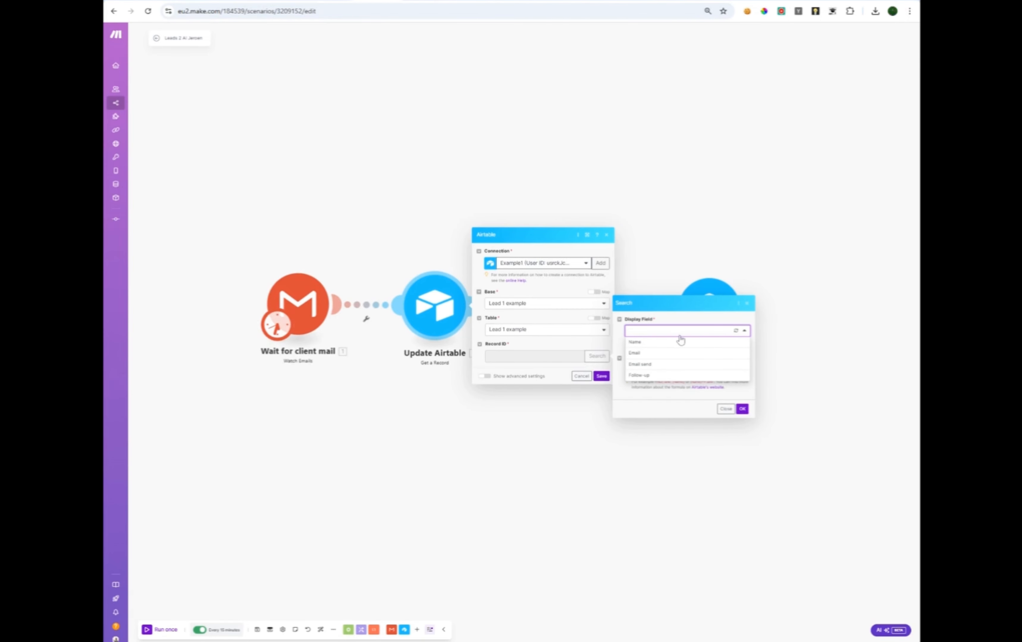
left_click(657, 368)
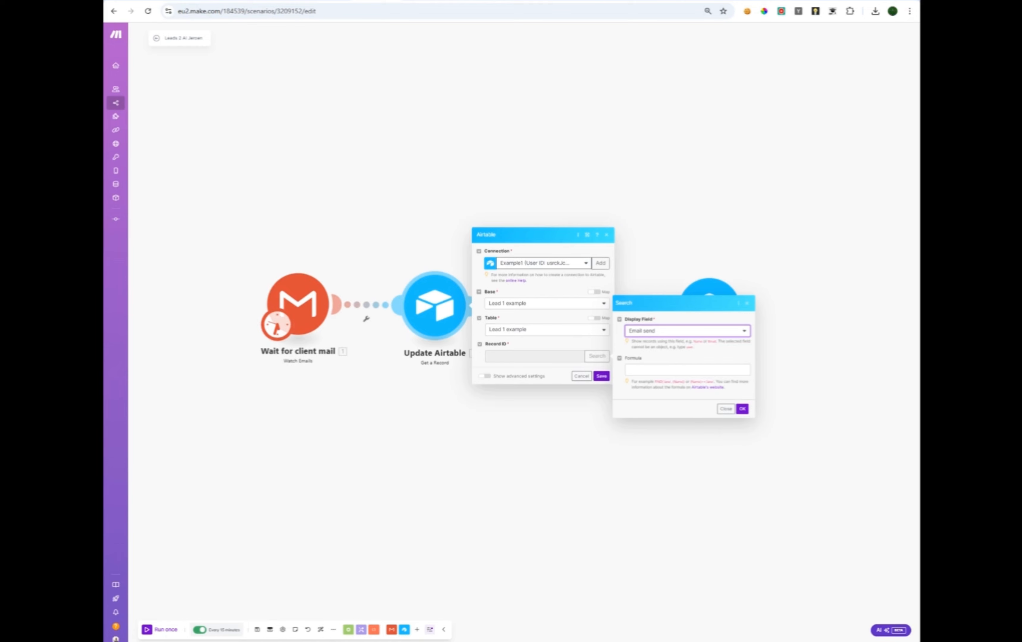
left_click(742, 409)
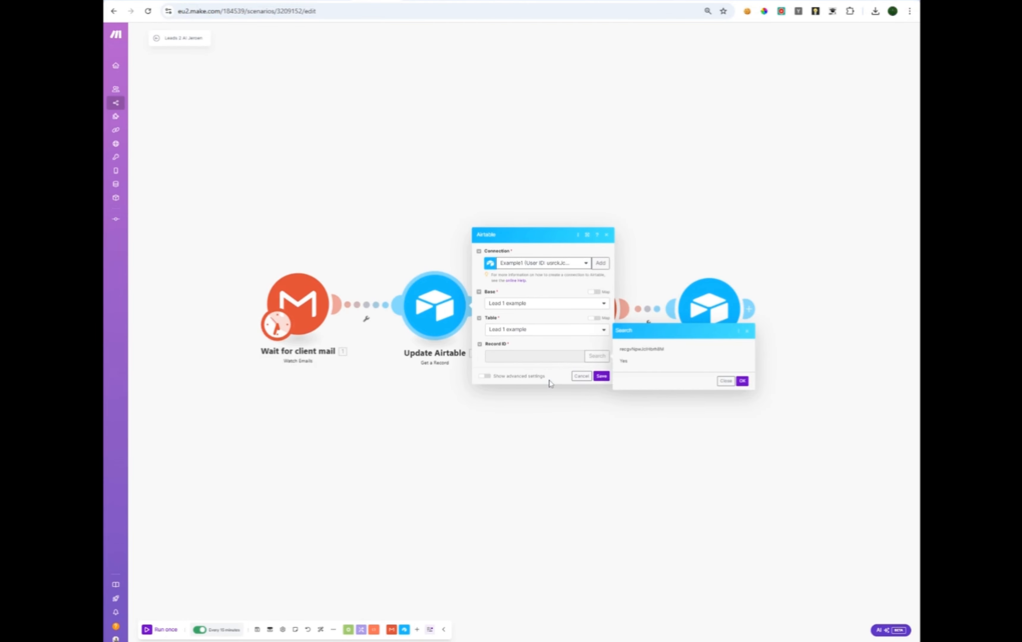
left_click(623, 363)
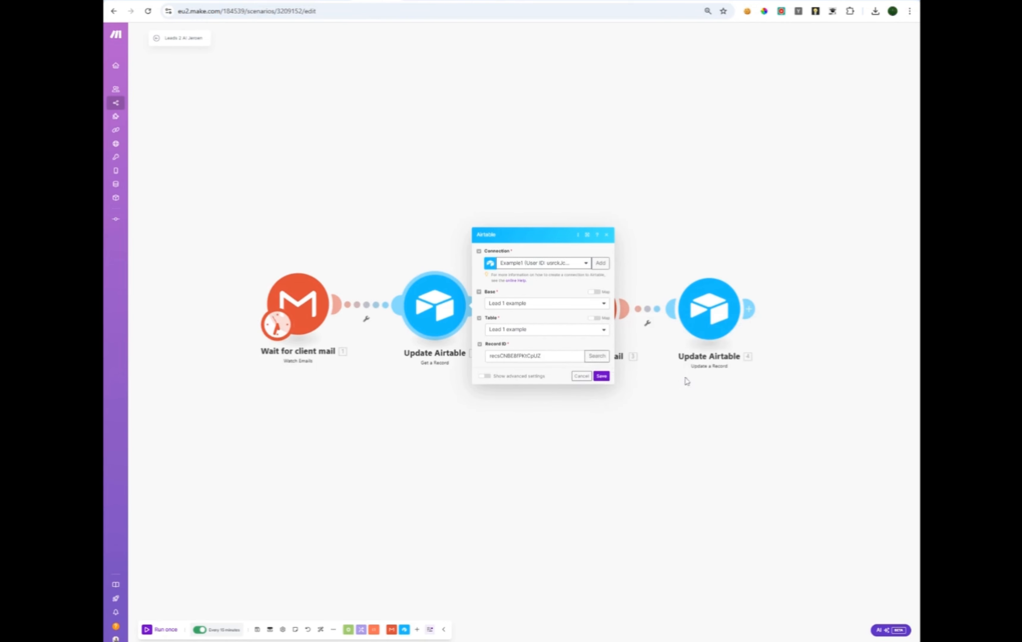
left_click(602, 377)
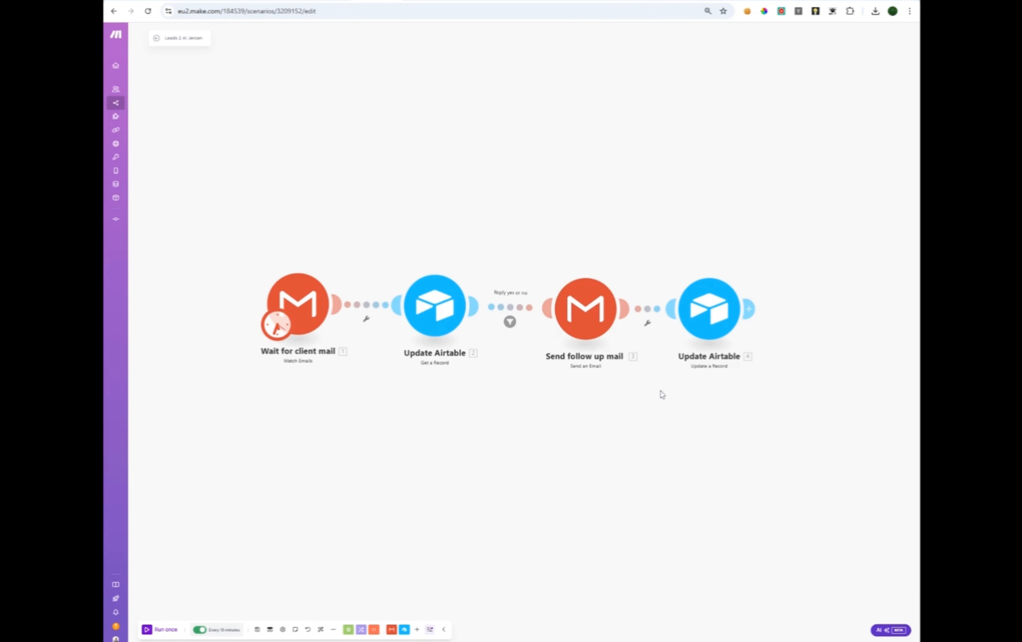
left_click(514, 310)
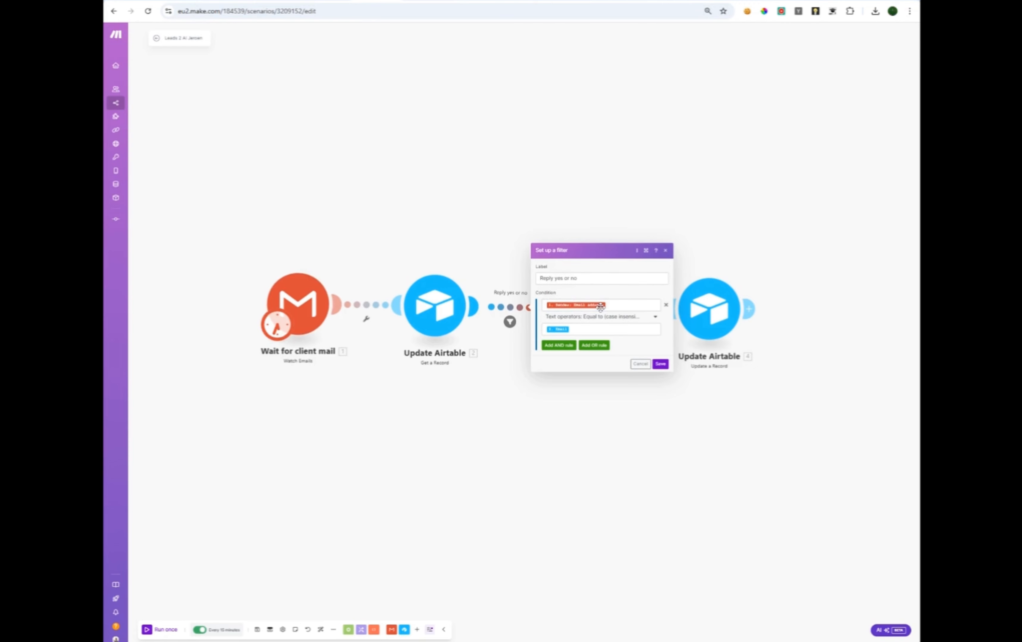
left_click(621, 305)
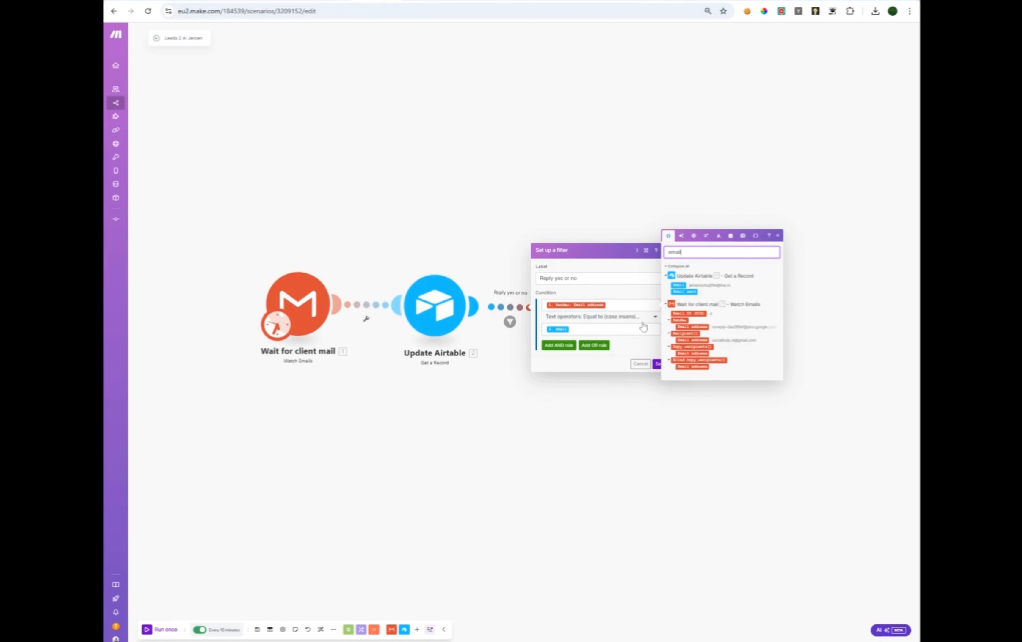
left_click(604, 329)
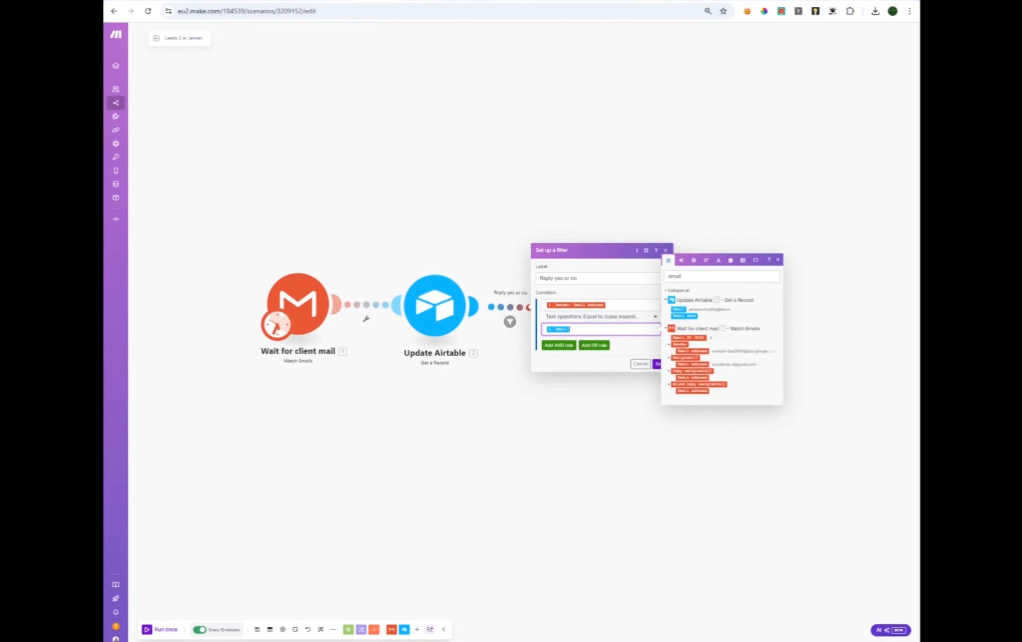
left_click(623, 320)
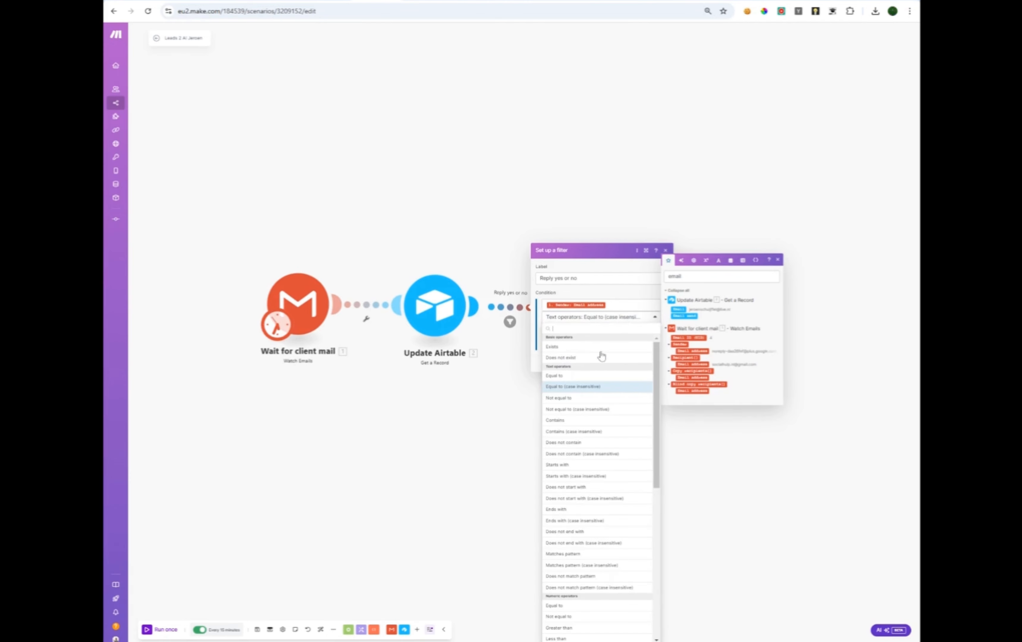
left_click(590, 389)
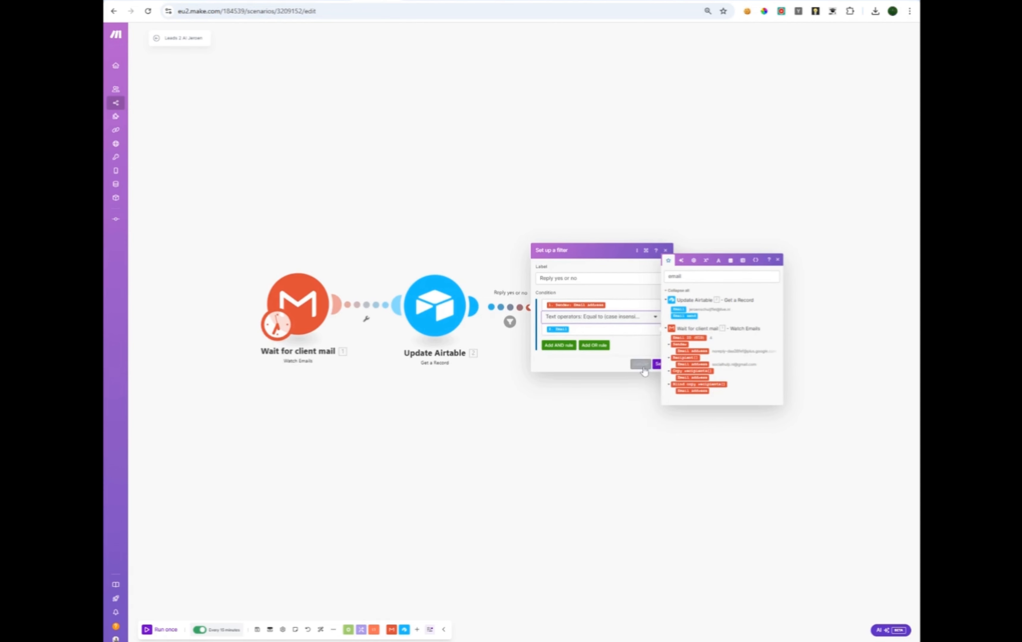
left_click(657, 366)
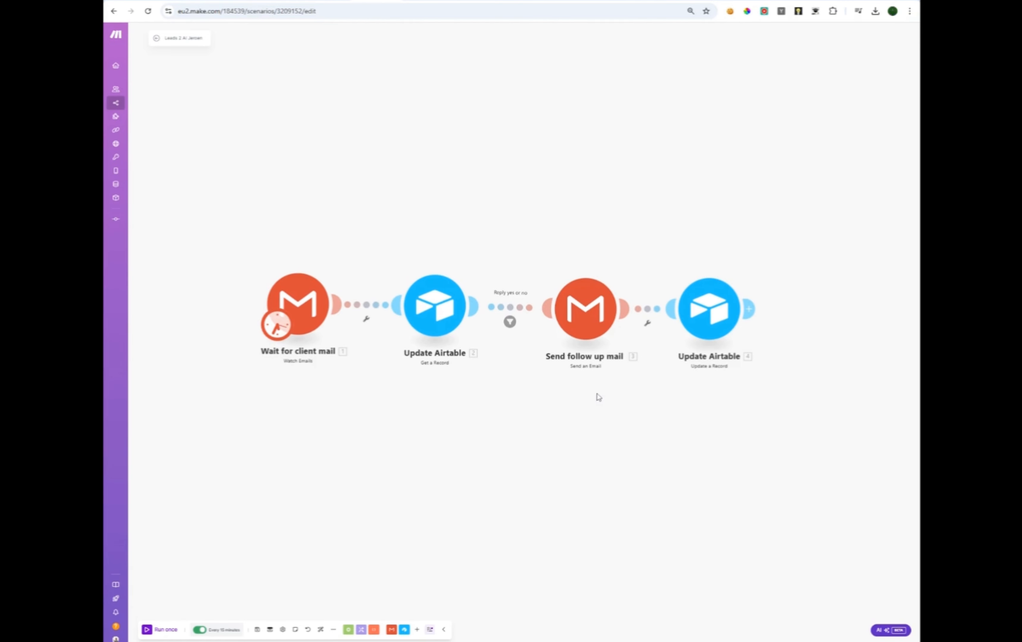
Review the follow-up mail's recipient, subject 'test' and content fields, then save the module.
left_click(589, 314)
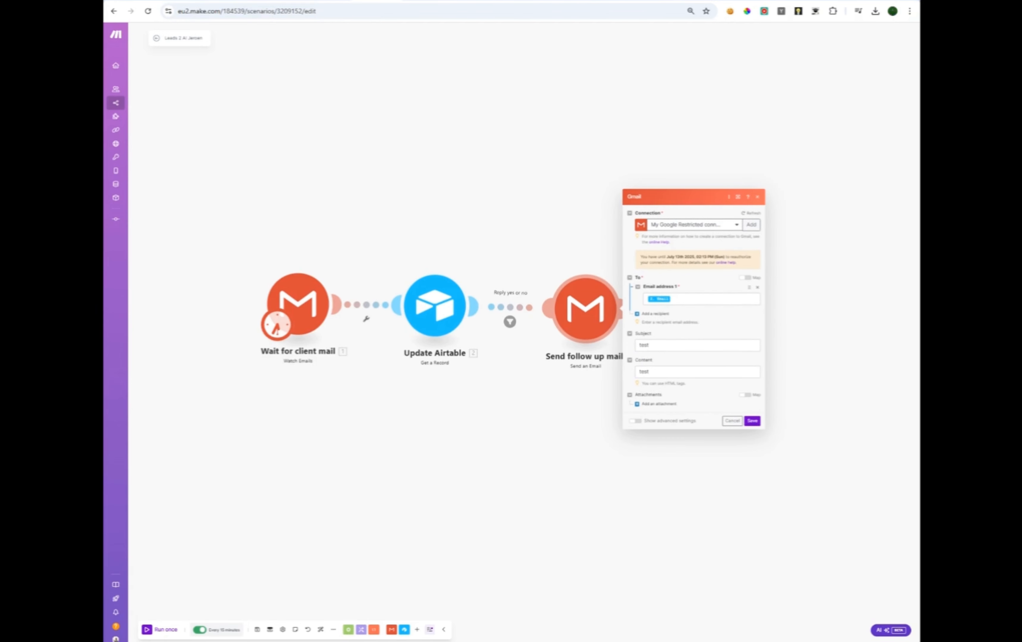
left_click(706, 299)
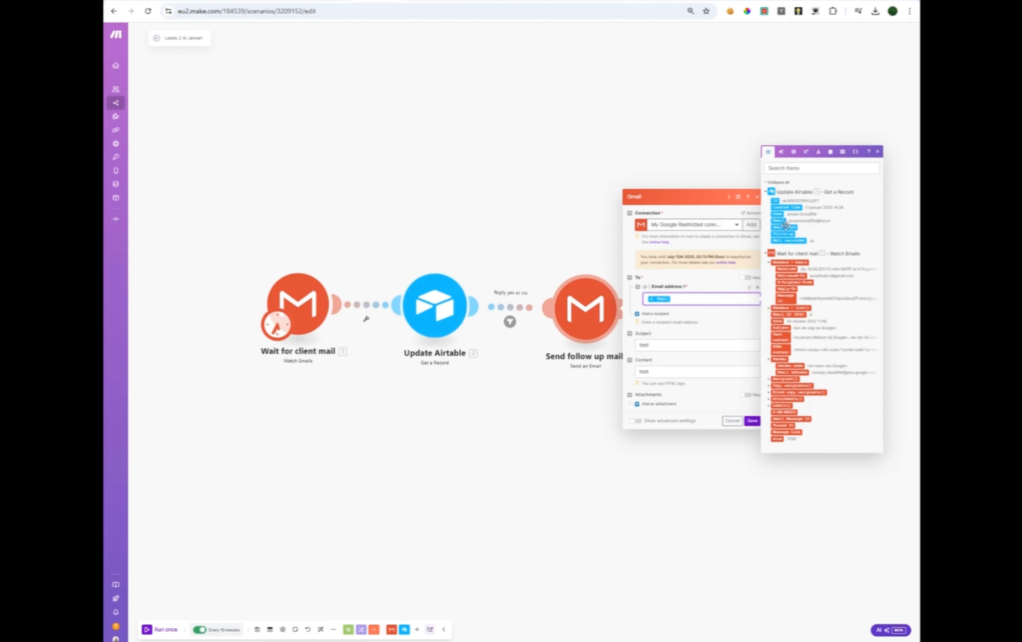
left_click(702, 315)
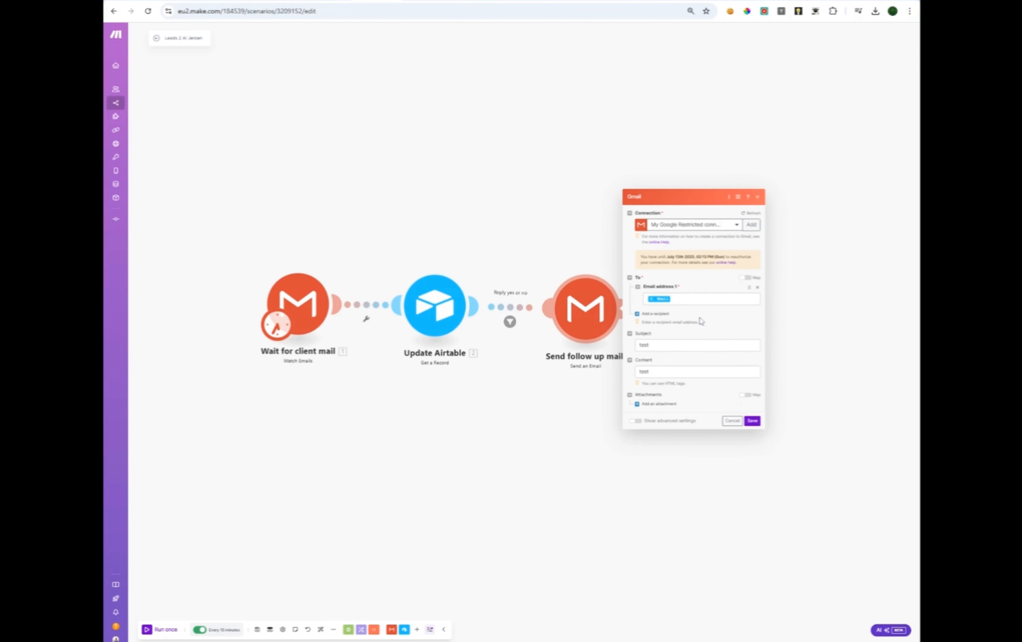
left_click(698, 345)
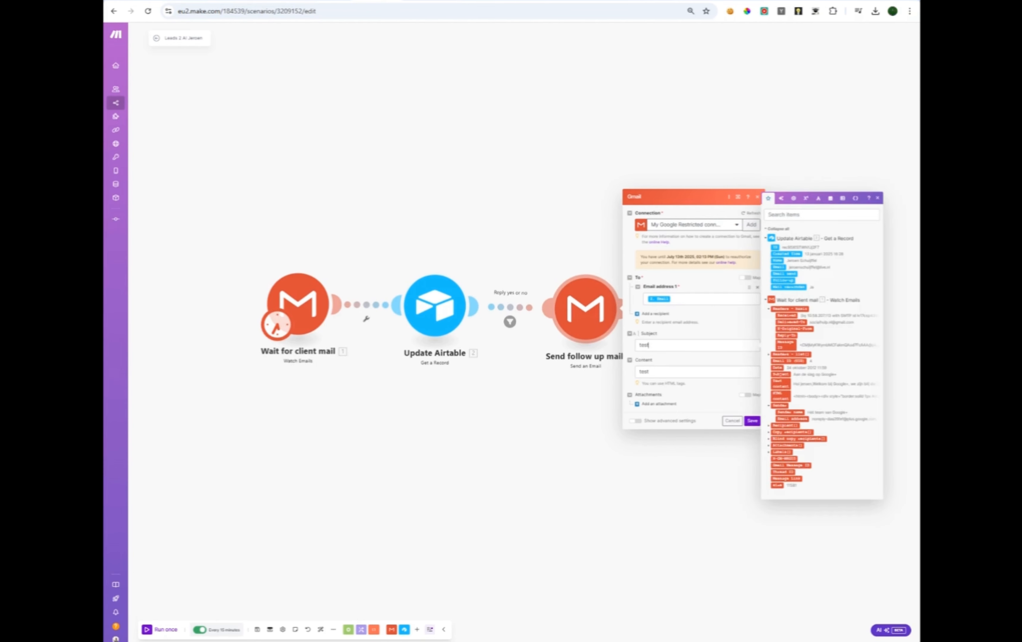
left_click(678, 360)
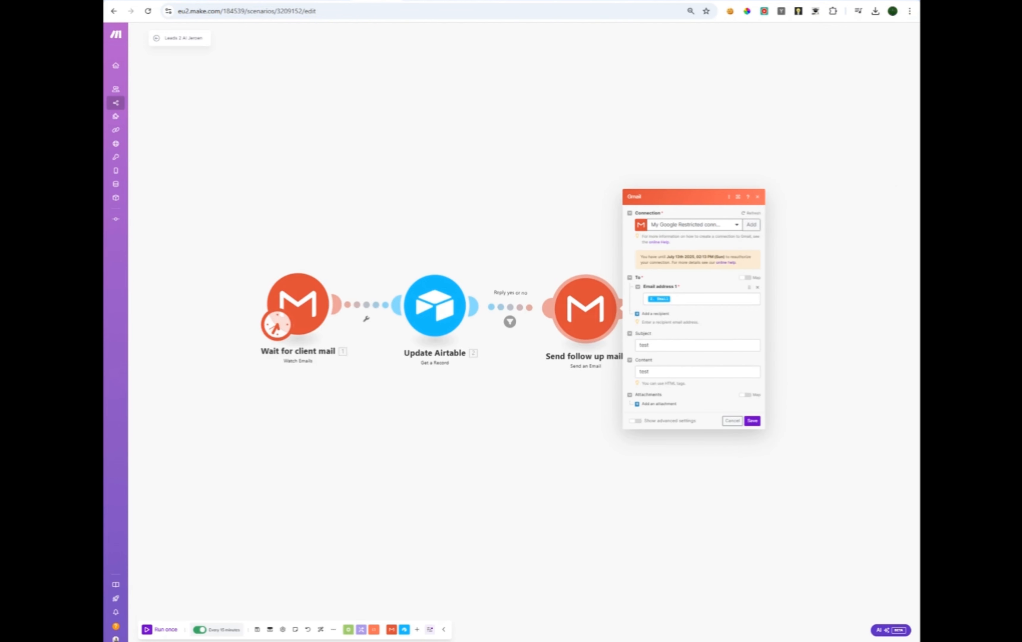
left_click(688, 372)
left_click(692, 346)
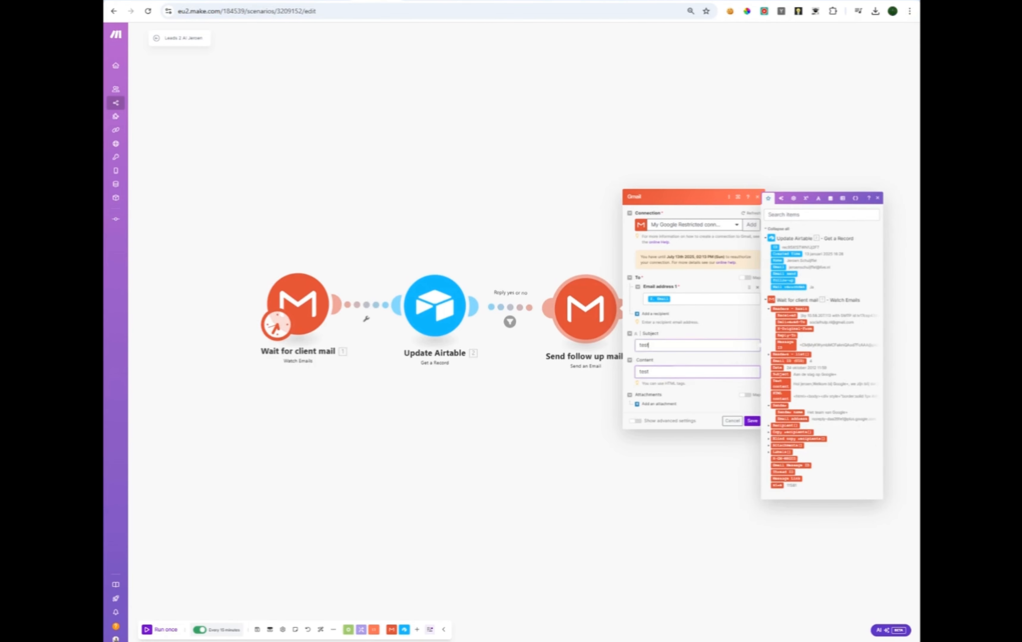
left_click(702, 363)
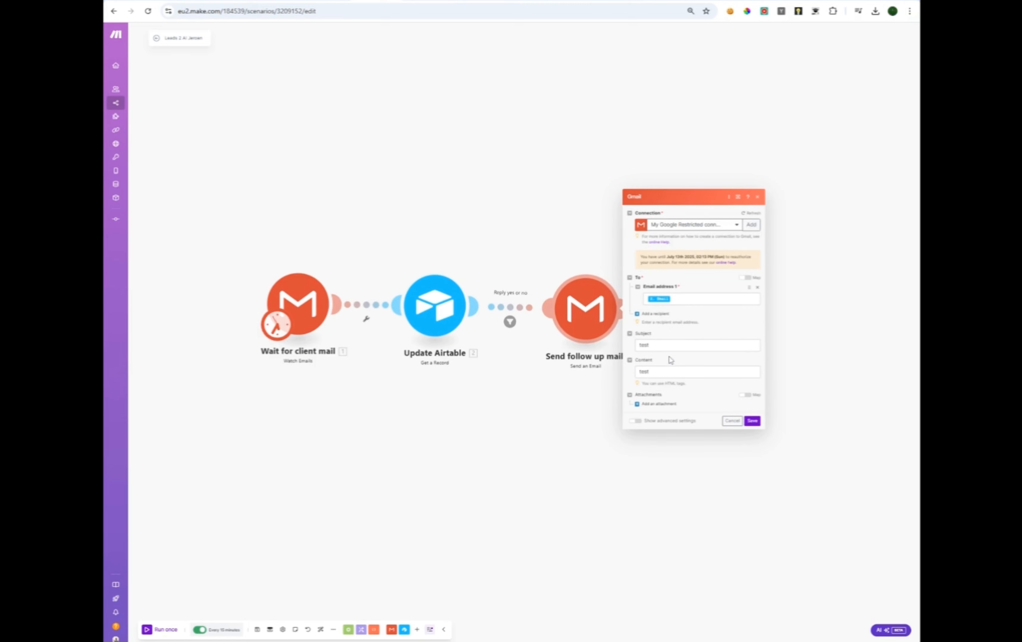
left_click(753, 422)
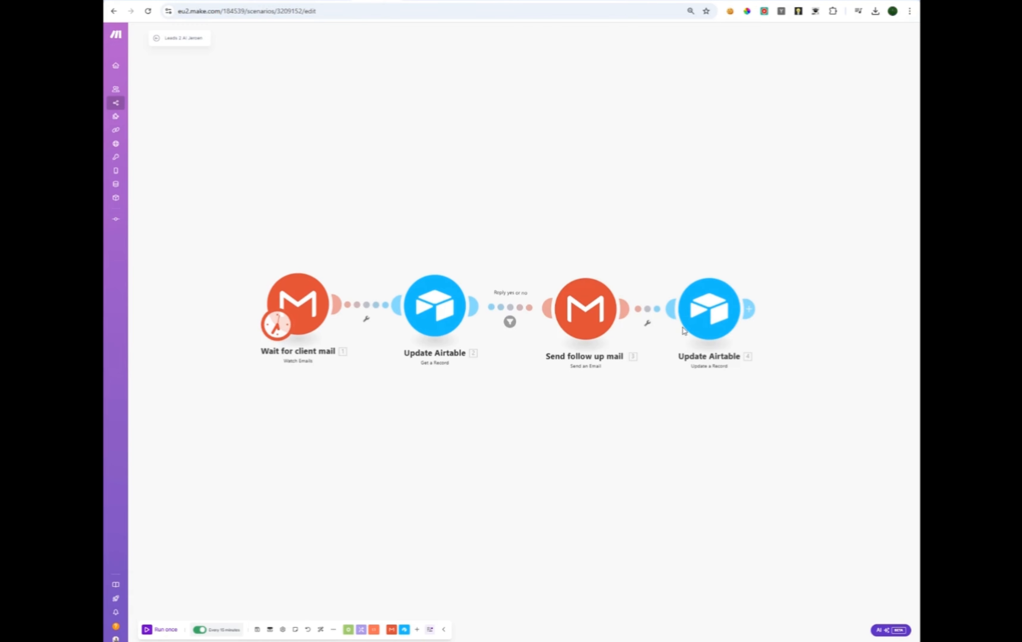
Set the Update Airtable step to connection Example1, base and table Lead 1 example.
left_click(703, 309)
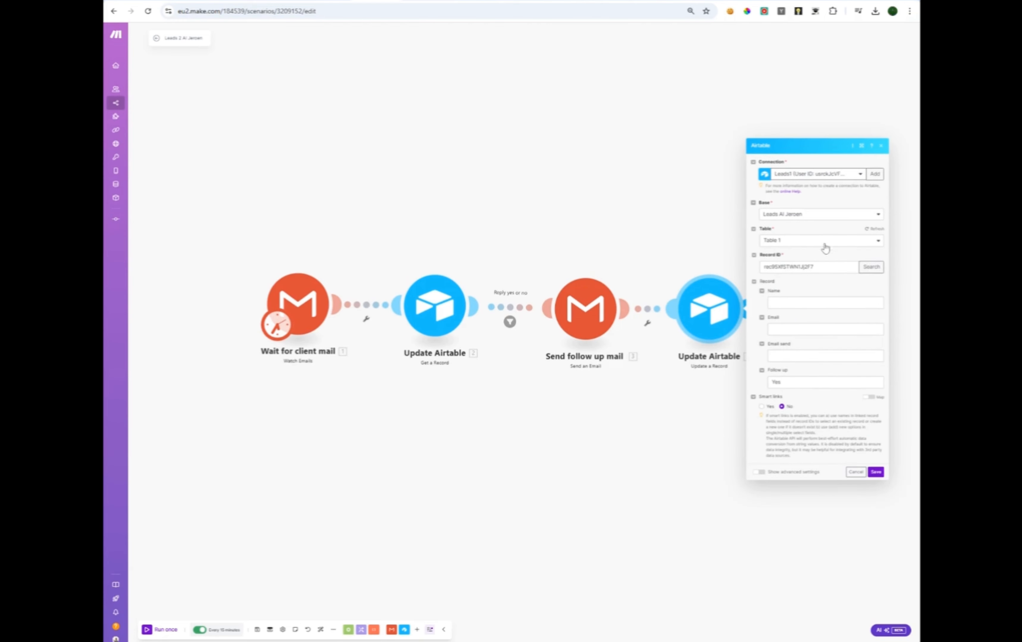
left_click(816, 176)
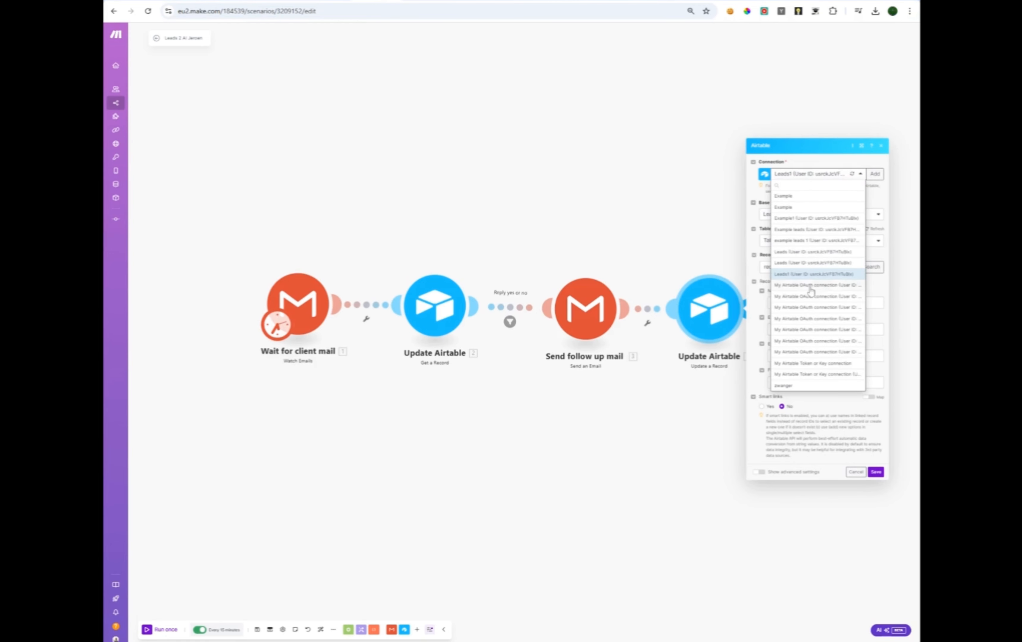
left_click(820, 218)
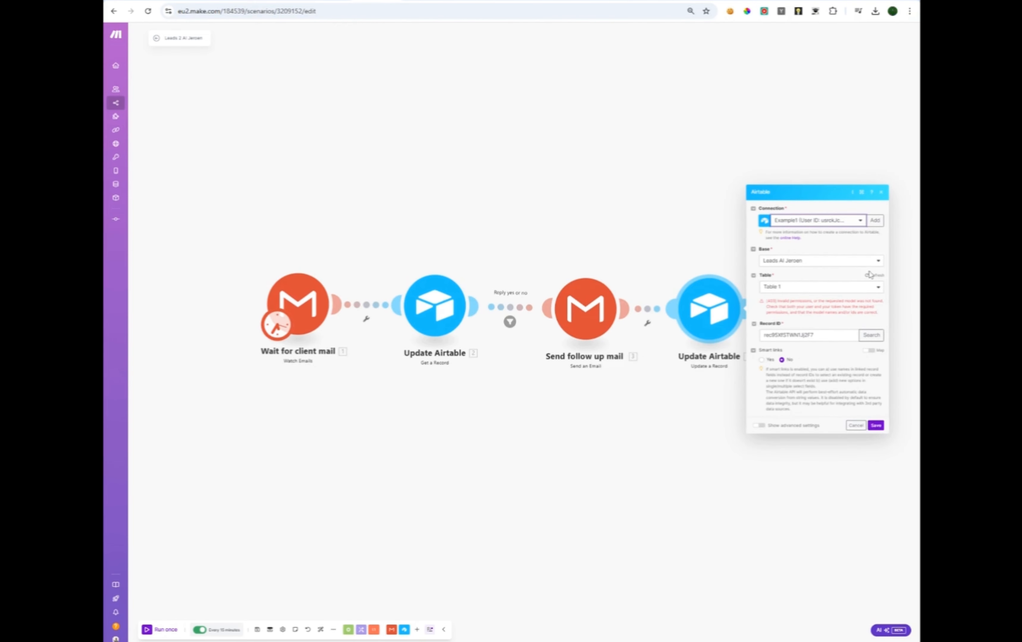
left_click(876, 261)
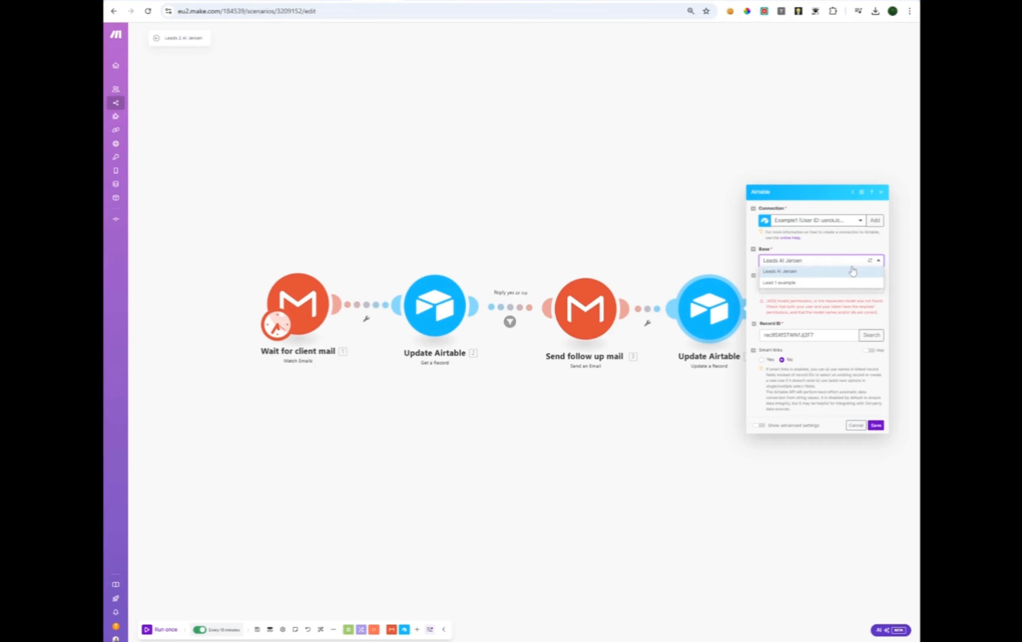
left_click(796, 283)
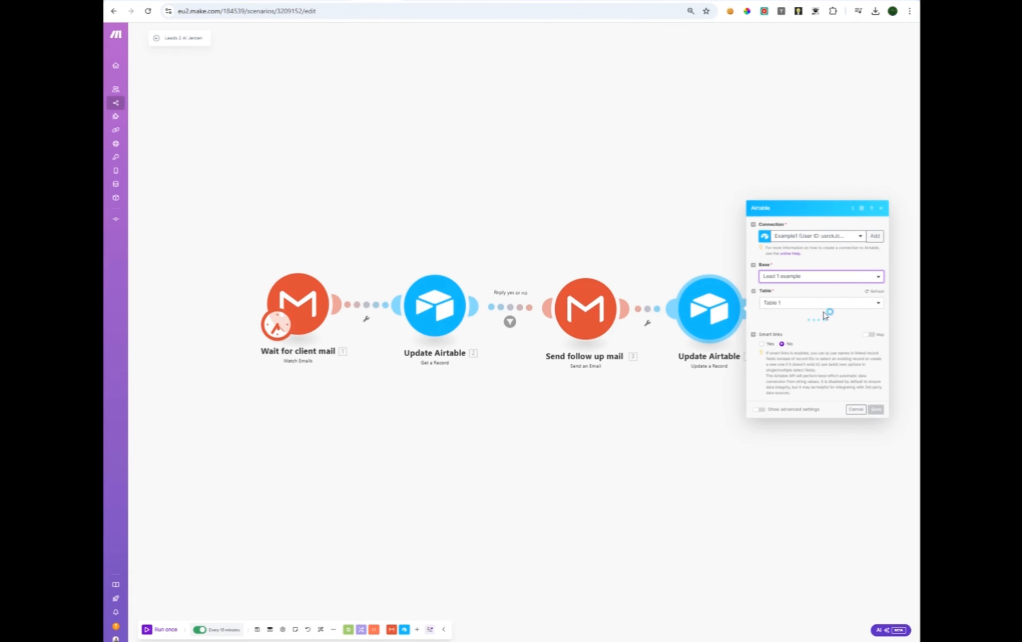
left_click(848, 290)
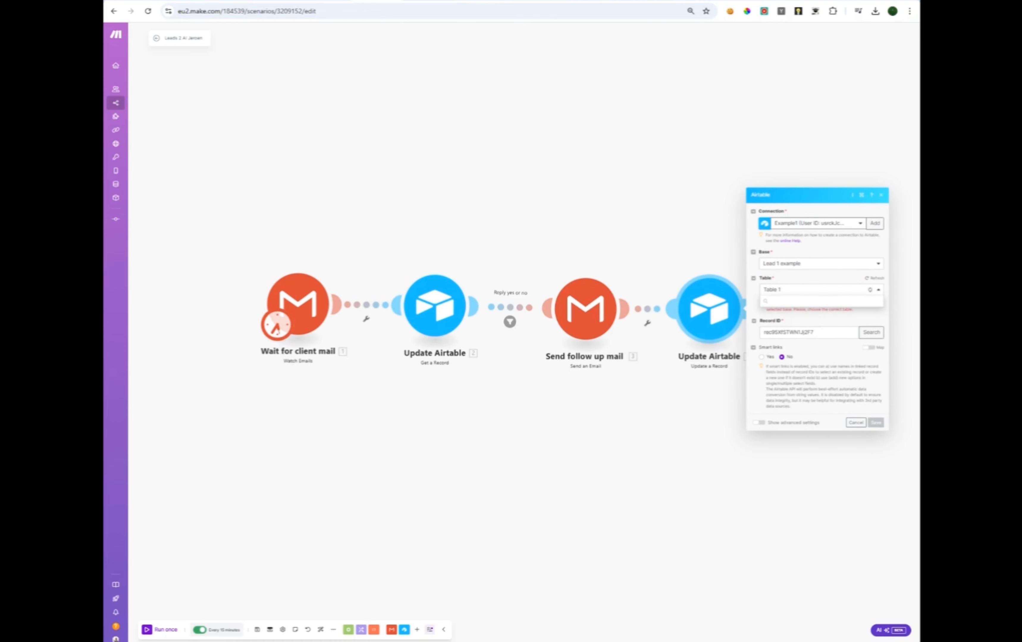
left_click(816, 321)
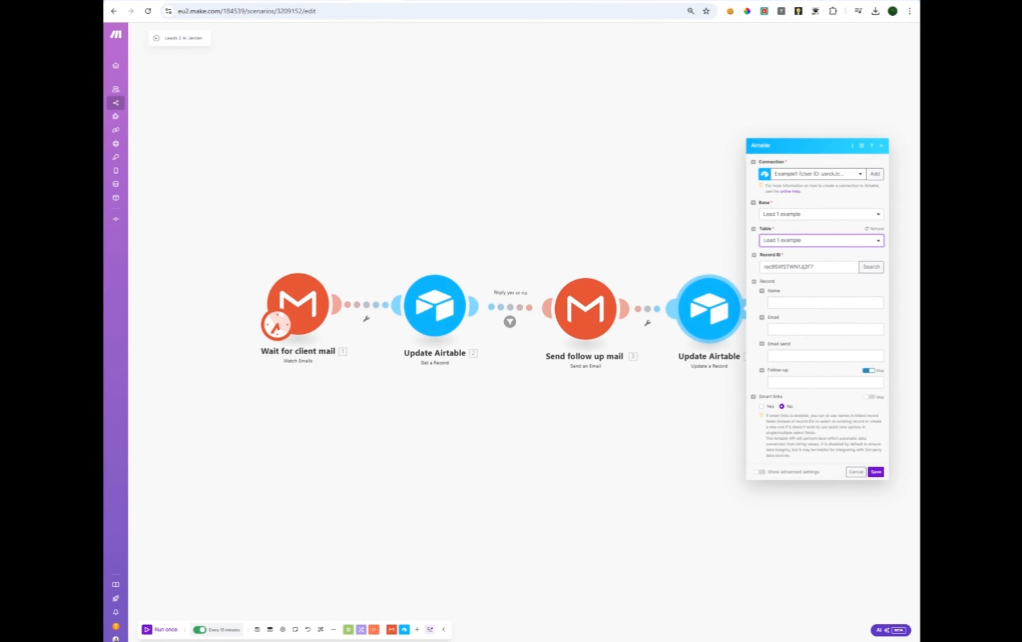
Pick the second record via a Follow-up field search, fill Follow-up with Yes, and save.
left_click_drag(821, 268, 739, 272)
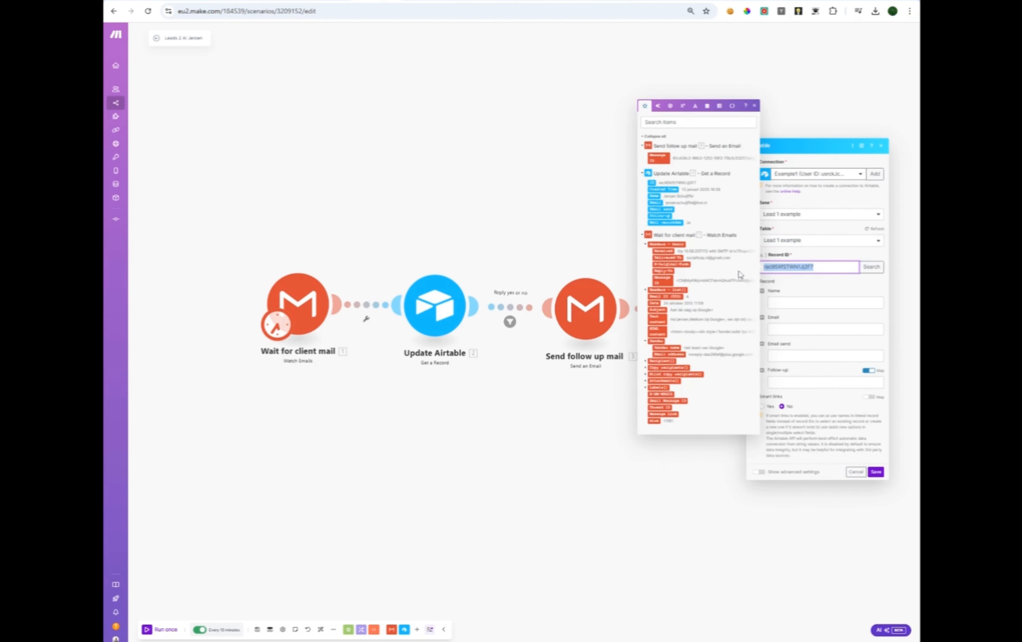
left_click(872, 267)
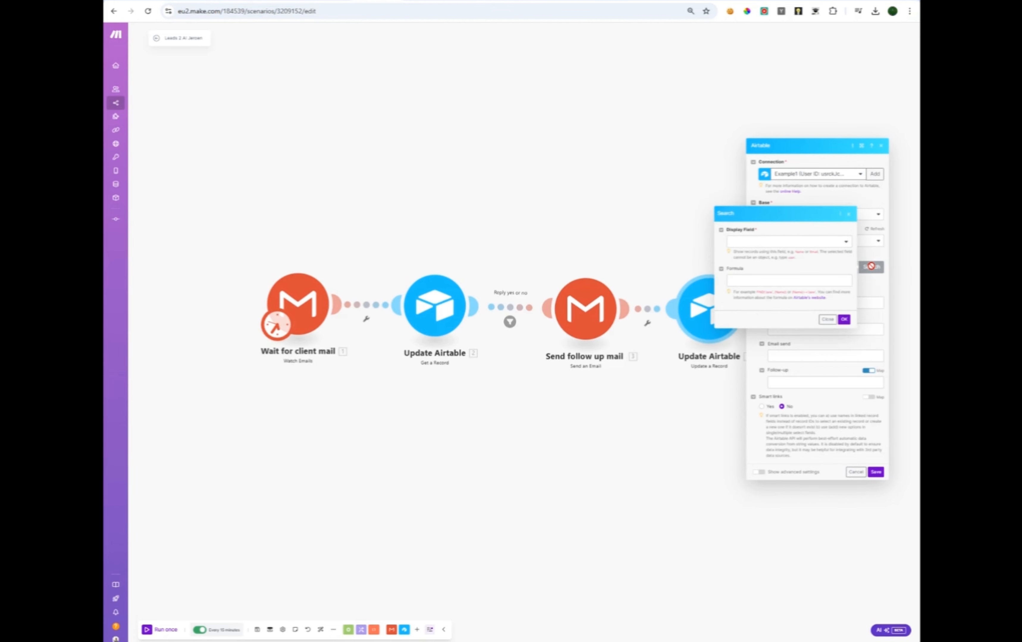
left_click(781, 241)
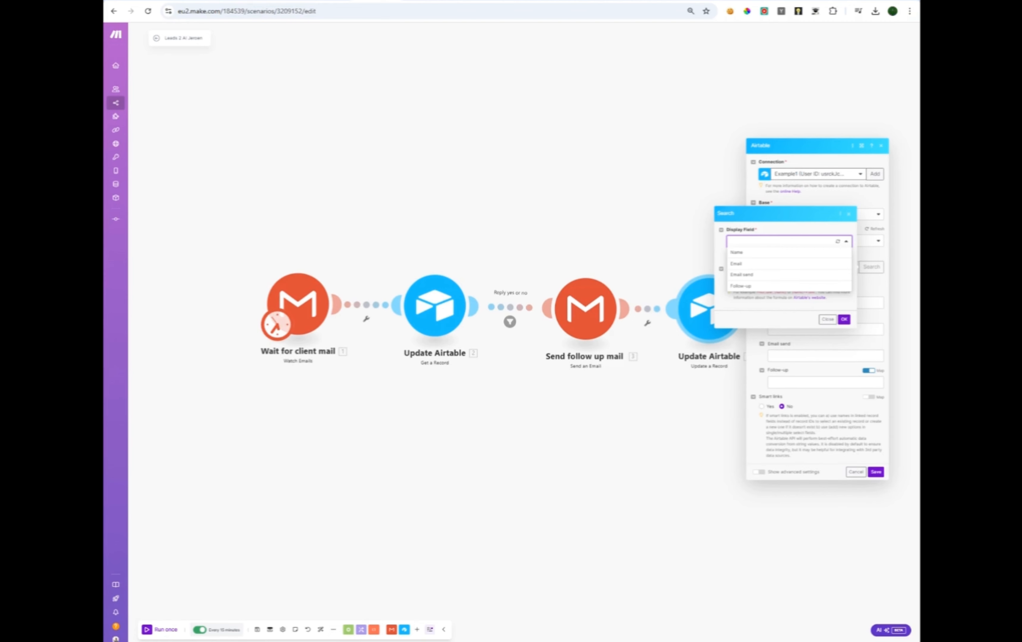
left_click(777, 287)
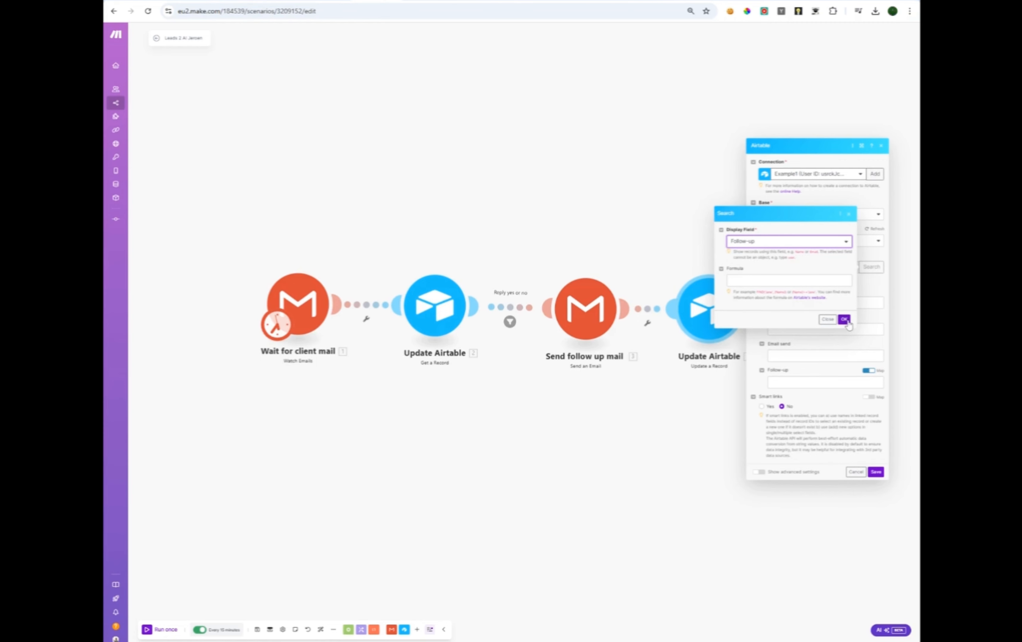
left_click(844, 320)
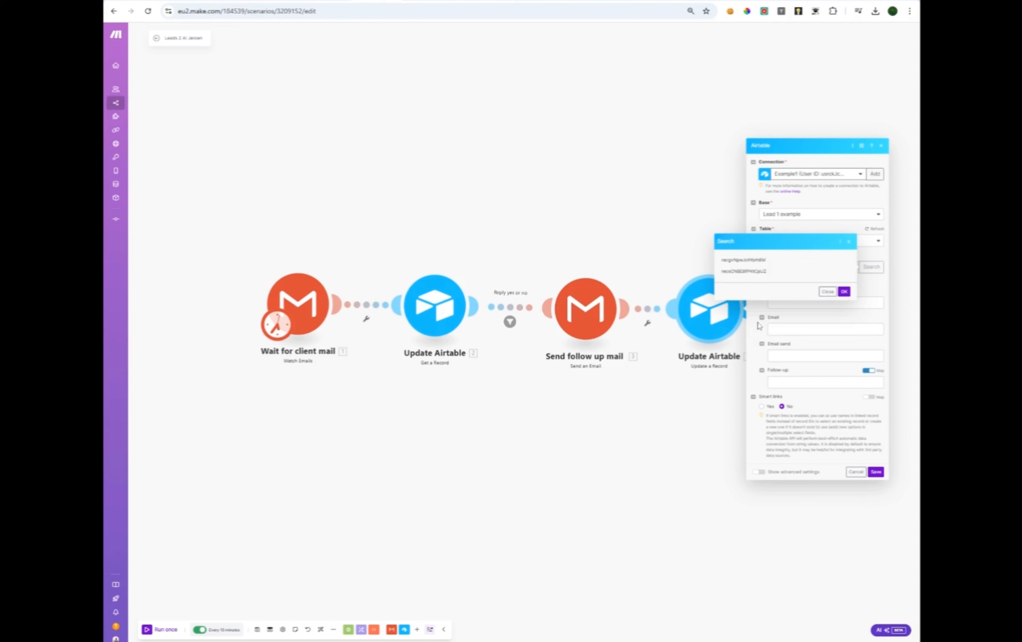
double_click(761, 272)
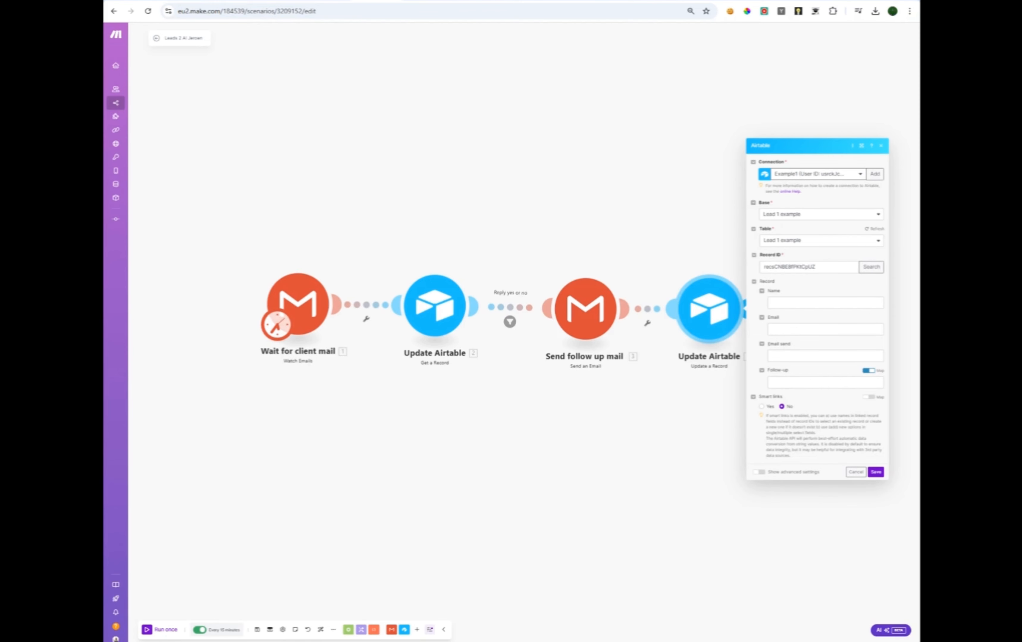
left_click(784, 383)
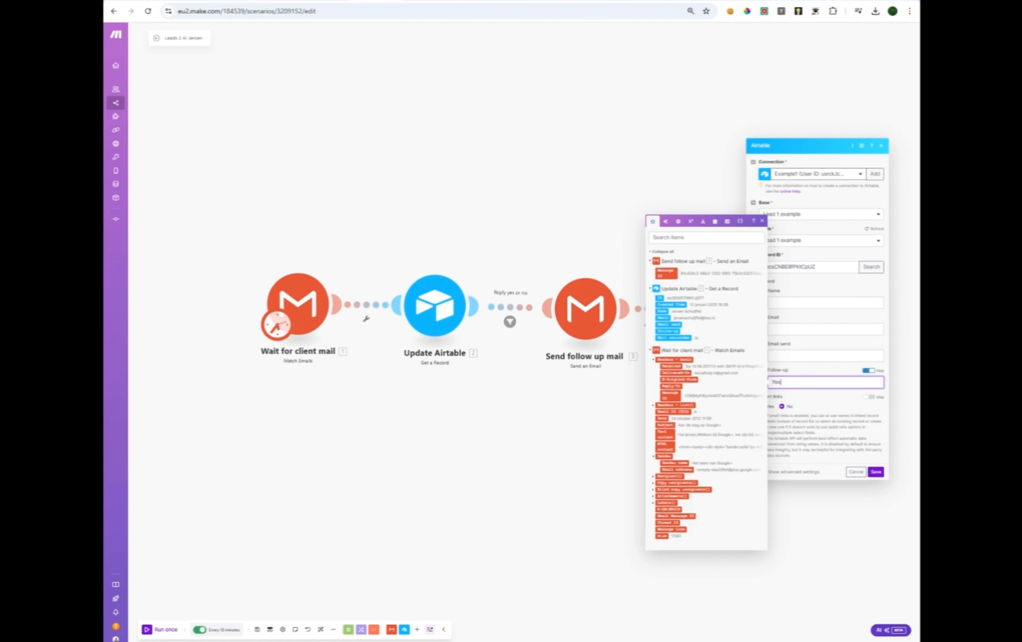
left_click(876, 472)
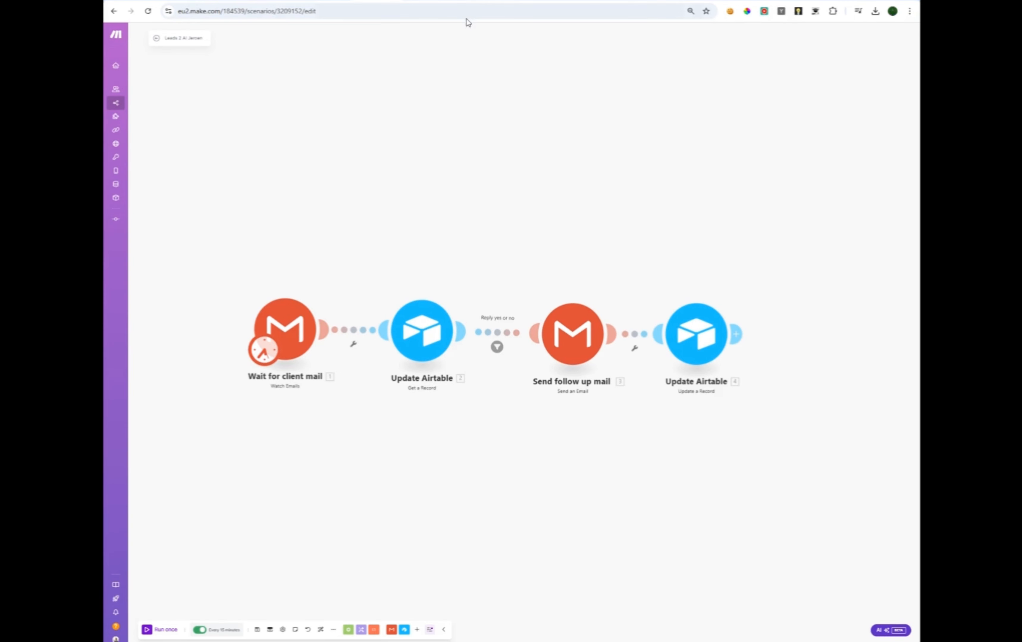
Run the scenario once and inspect the client reply e-mail captured by the Gmail trigger.
mouse_move(431, 435)
left_mouse_down()
mouse_move(417, 458)
mouse_move(421, 442)
left_mouse_up()
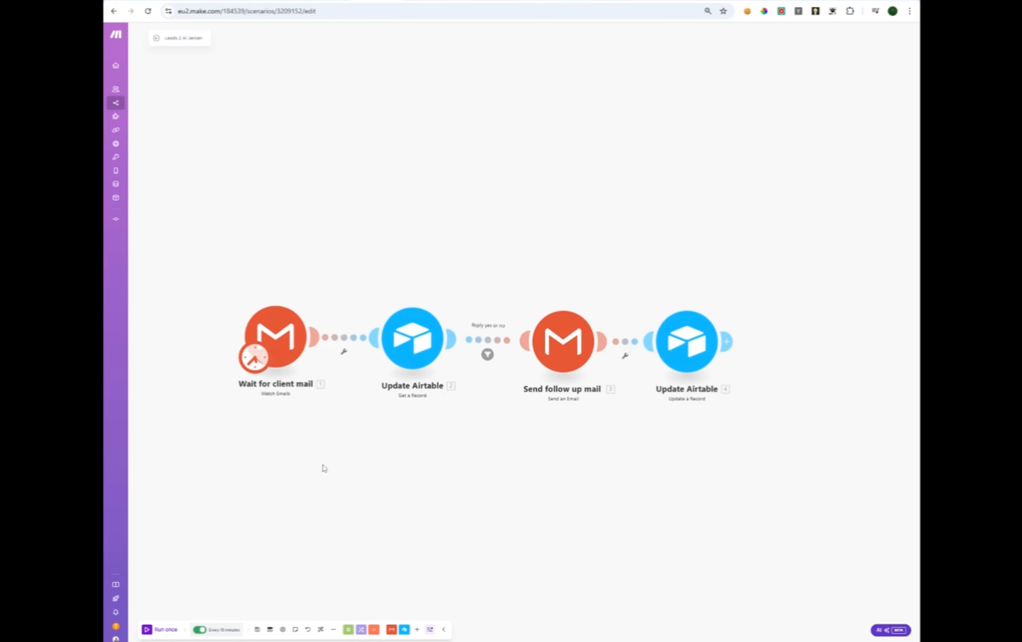
left_click(155, 631)
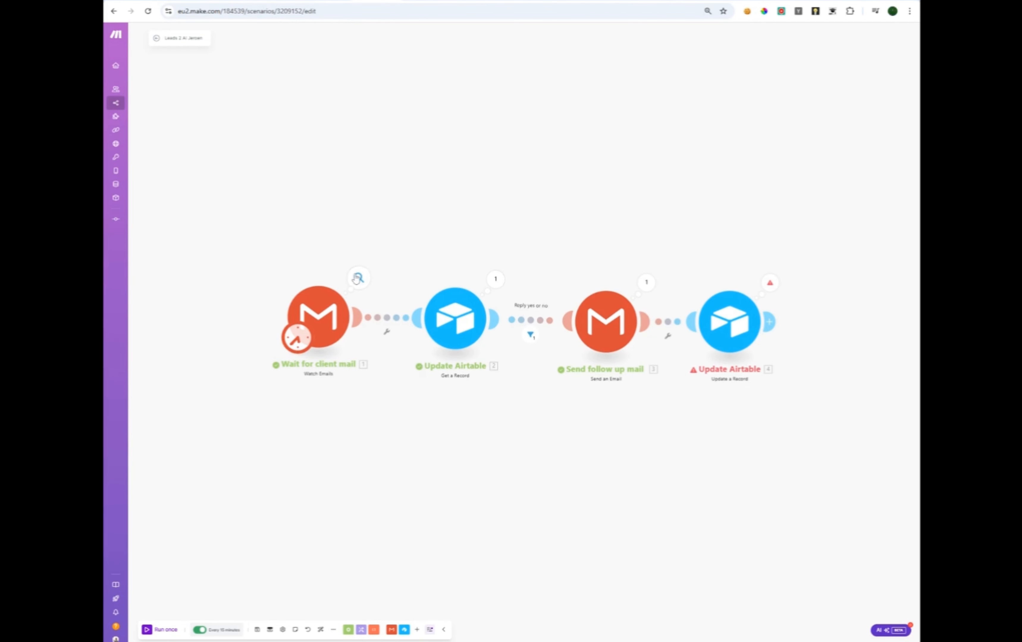
left_click(359, 278)
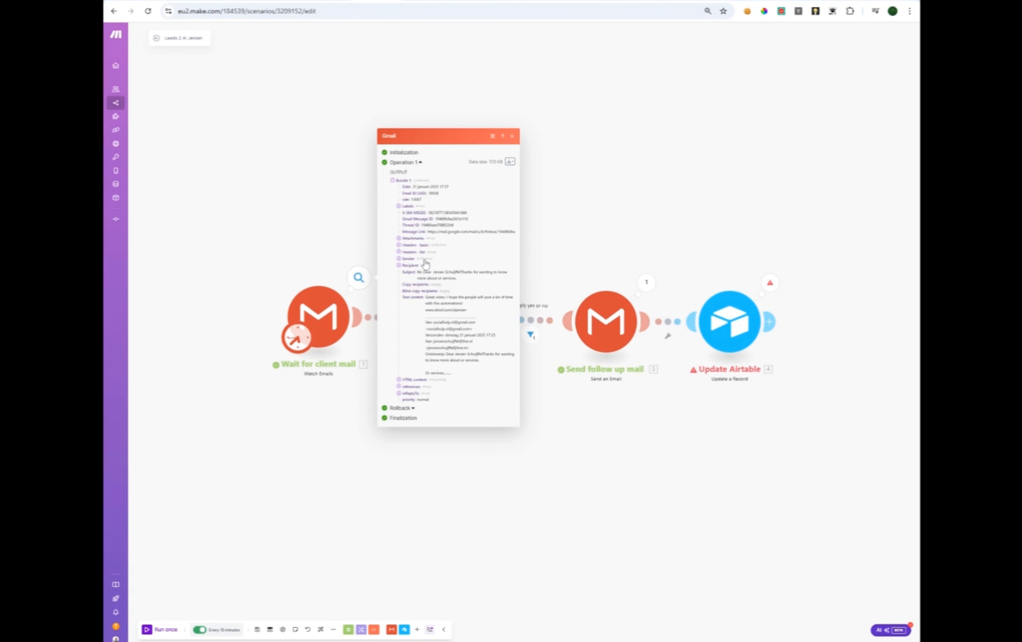
left_click(297, 417)
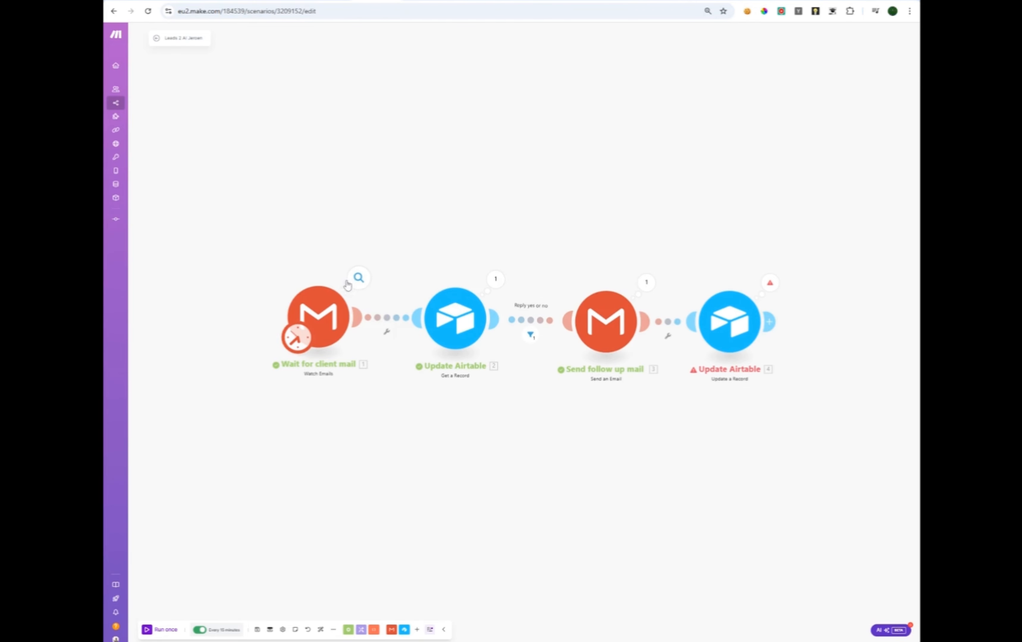
left_click(359, 278)
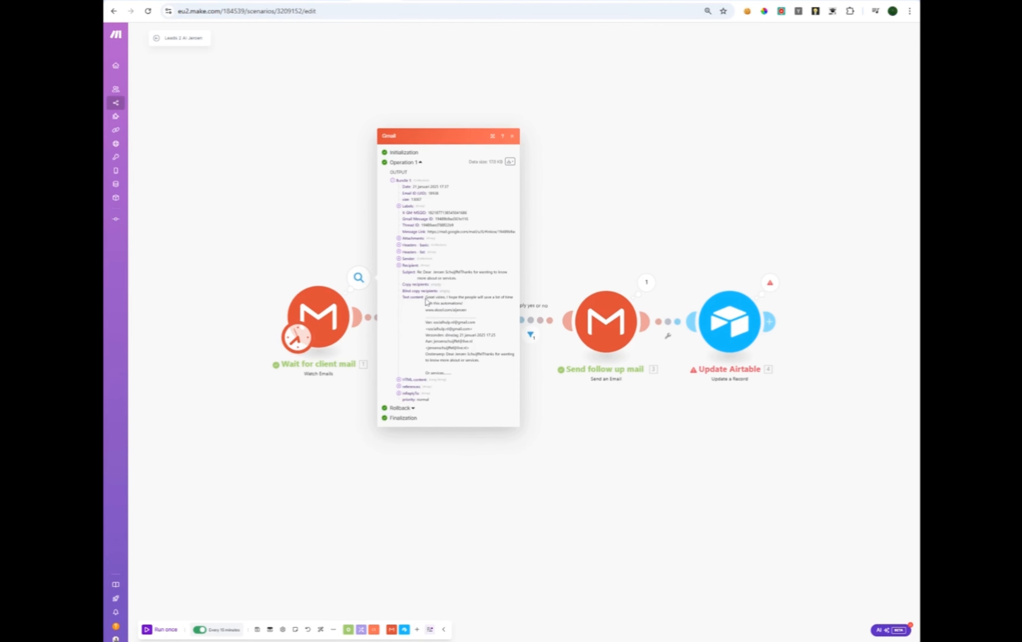
left_click_drag(426, 297, 472, 309)
left_click(569, 484)
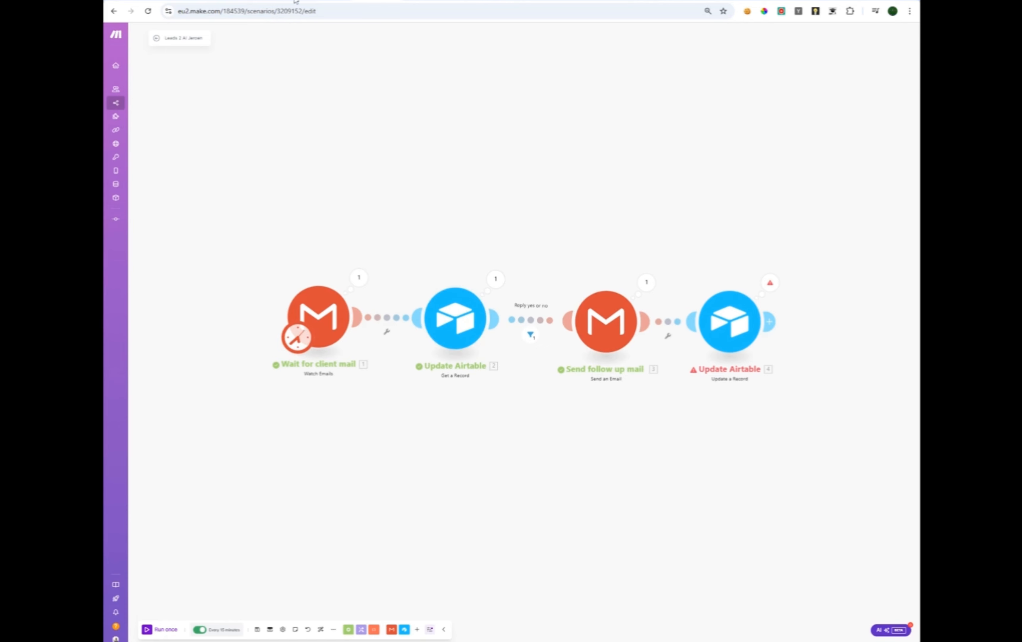
left_click(238, 1)
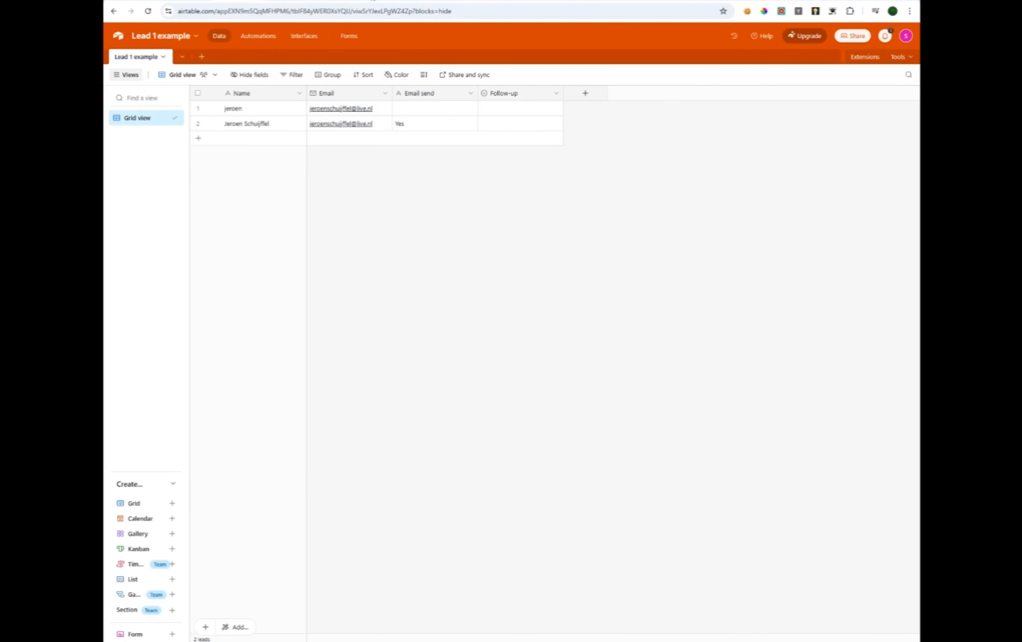
left_click(373, 0)
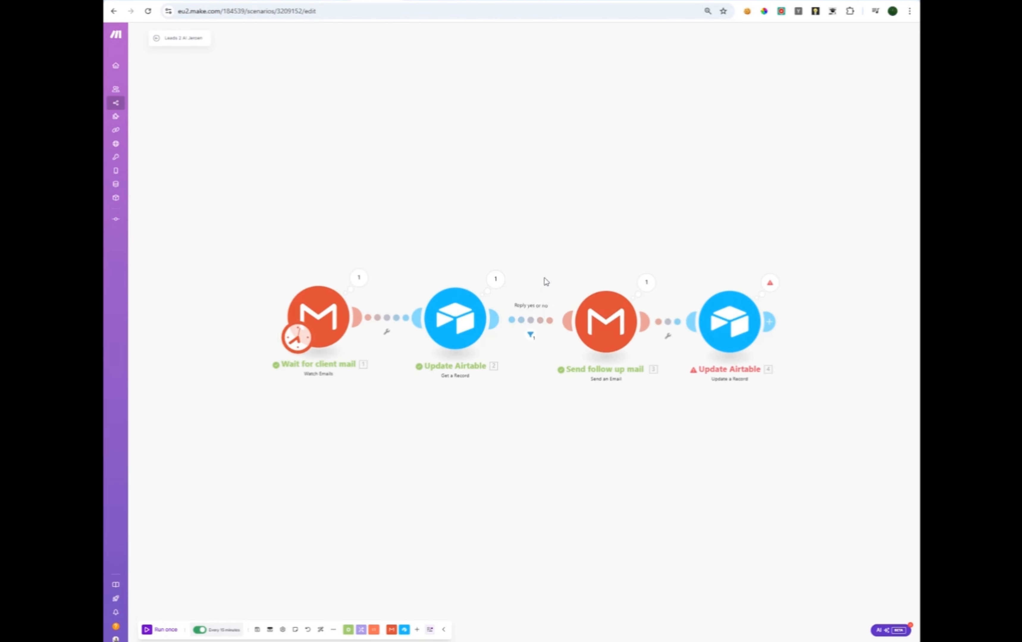
After inspecting its last result, switch the Reply yes or no filter to Not equal to (case insensitive).
left_click(530, 337)
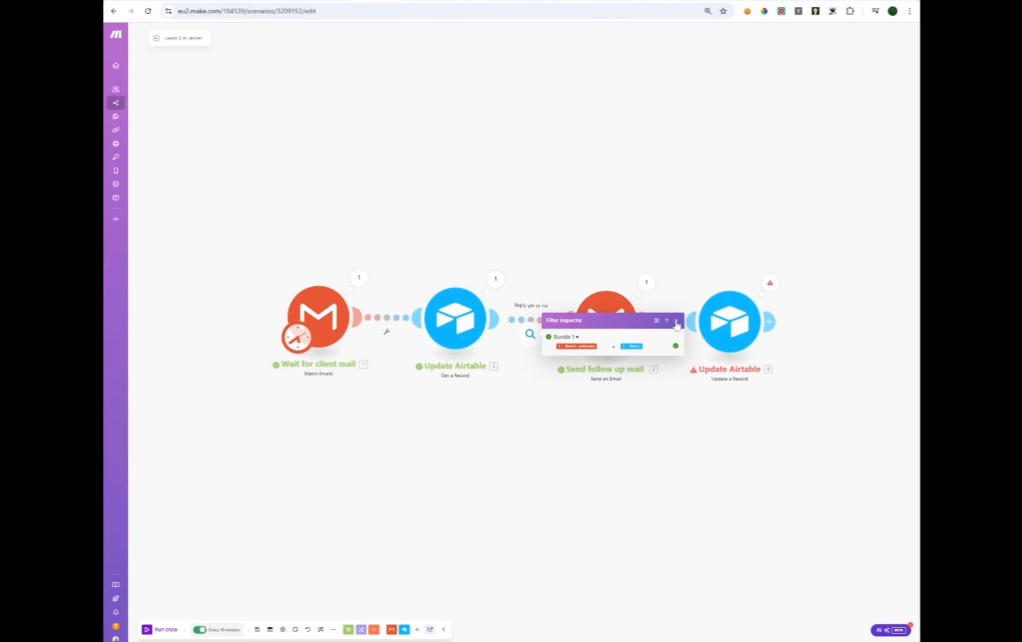
left_click(677, 321)
left_click(534, 324)
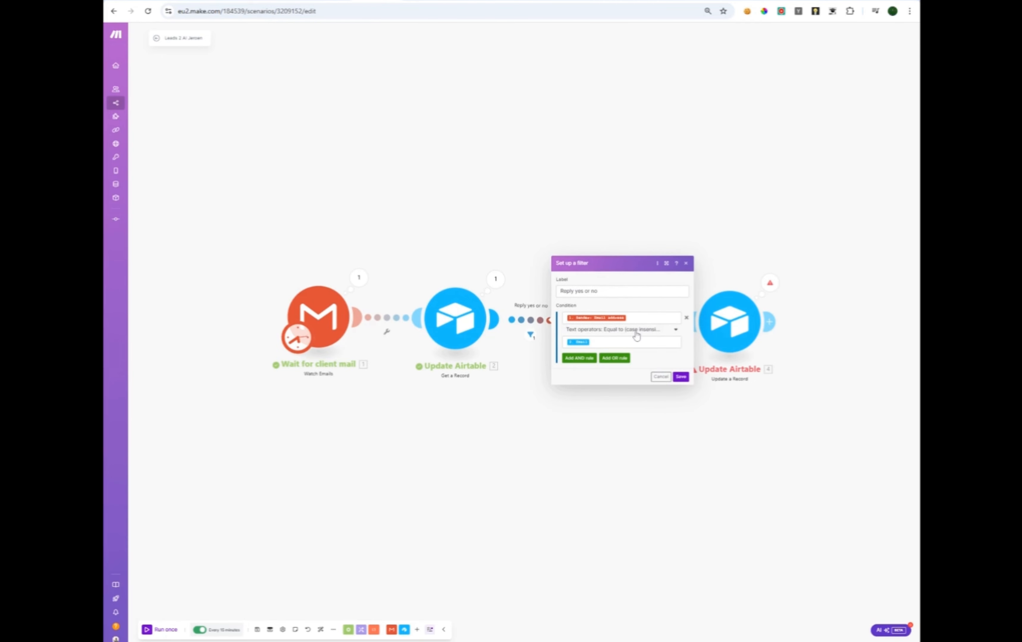
left_click(595, 334)
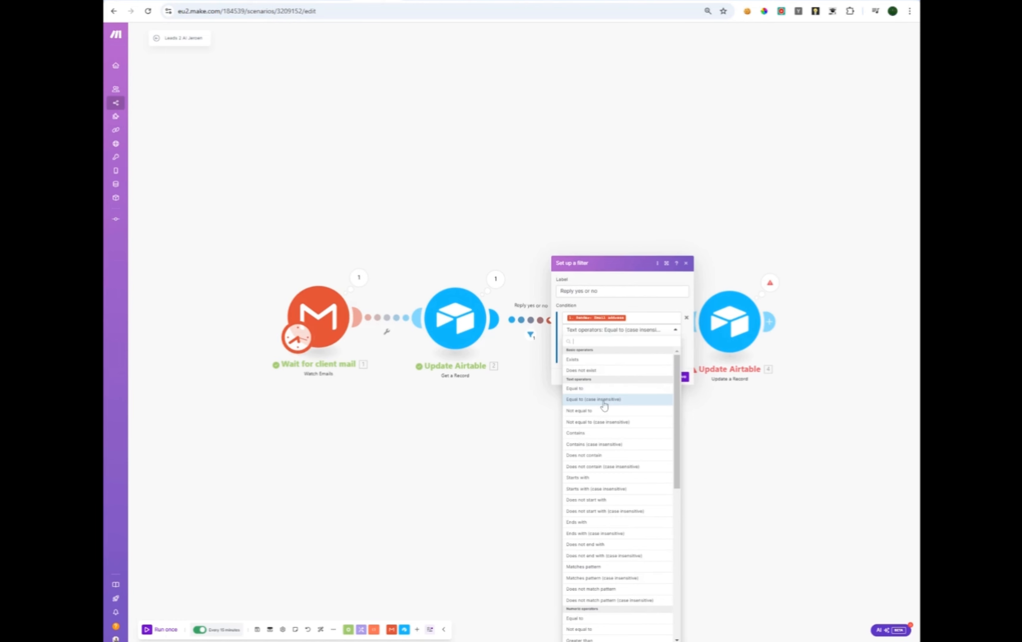
left_click(597, 423)
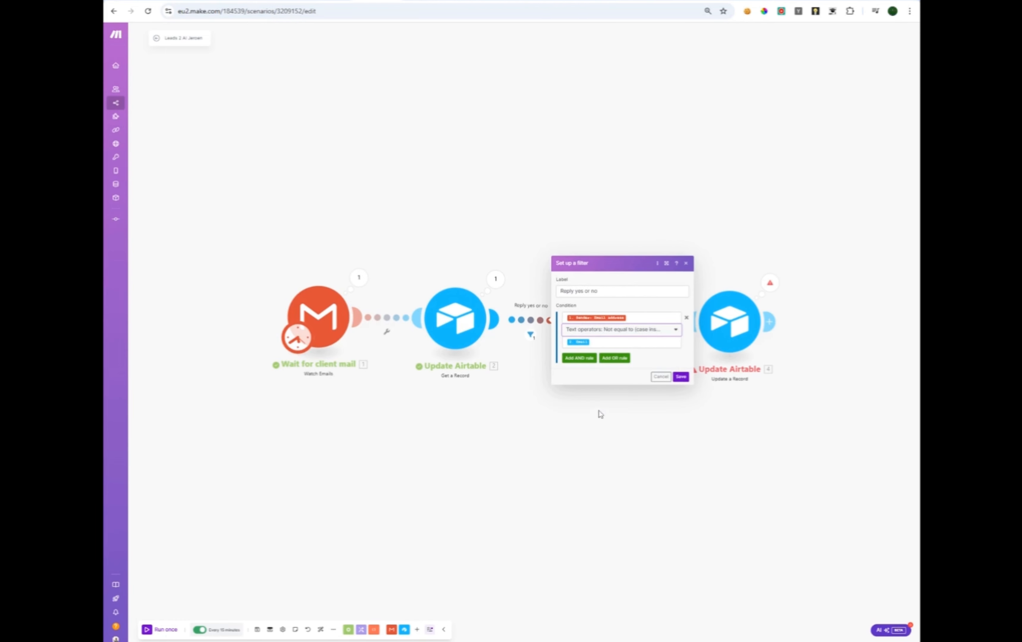
left_click(681, 377)
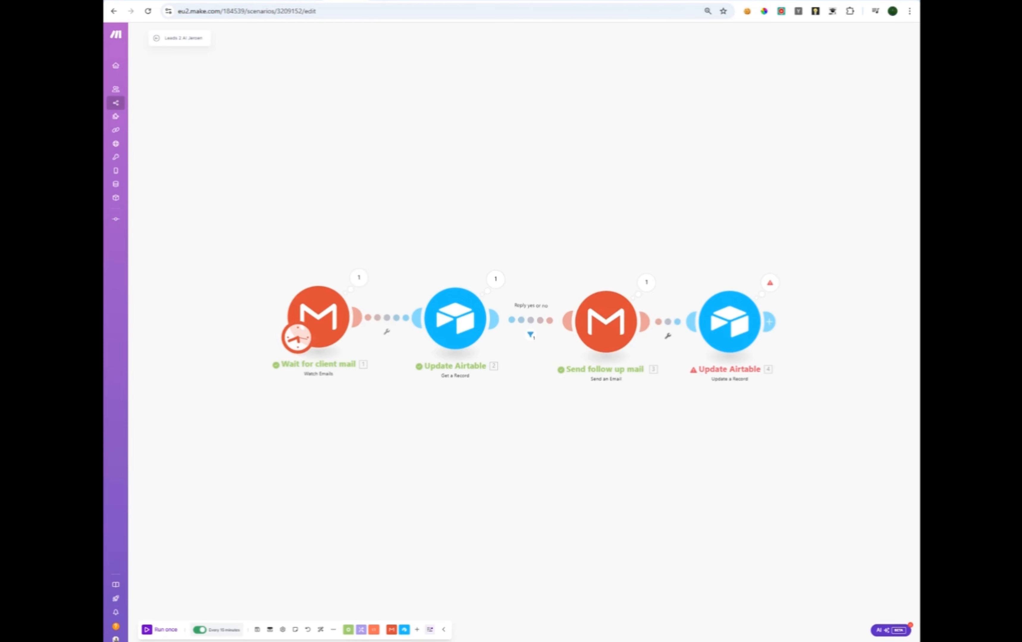
Rerun the scenario, then change the filter condition to Equal to (case insensitive) and save.
left_click(170, 629)
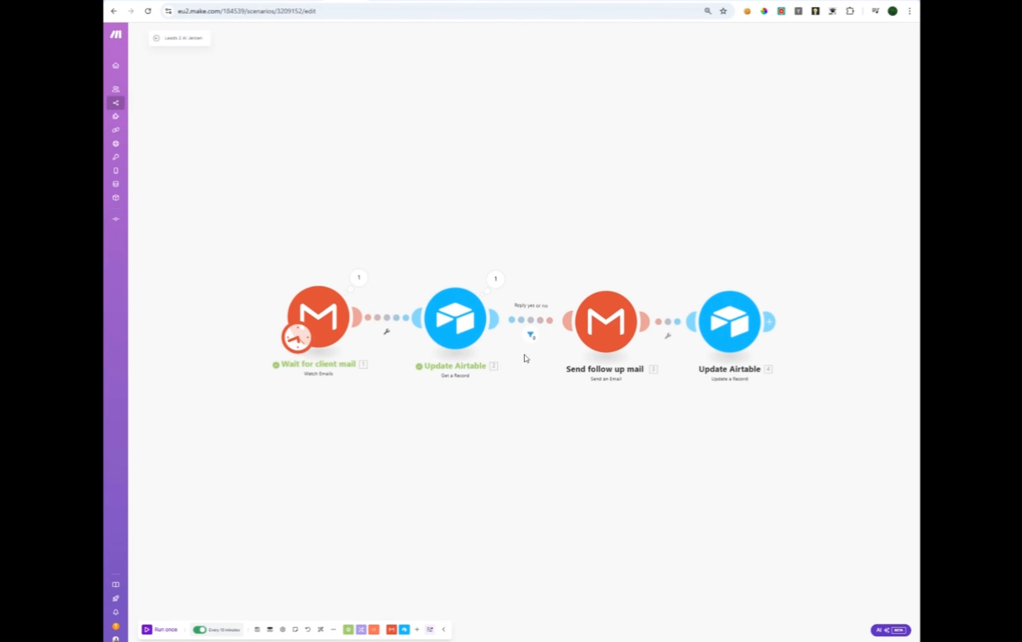
left_click(530, 340)
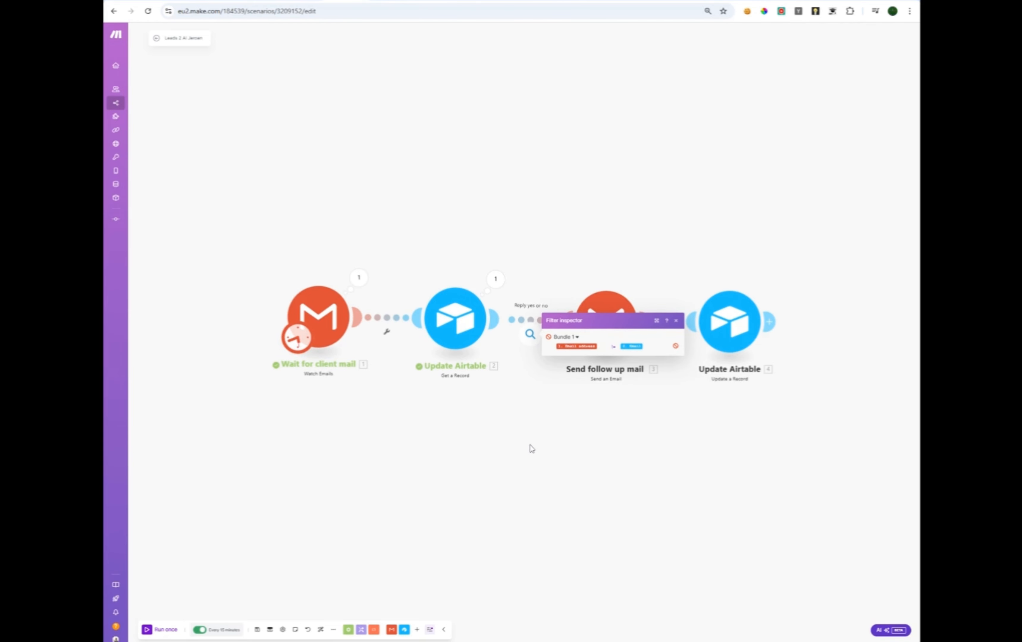
left_click(526, 428)
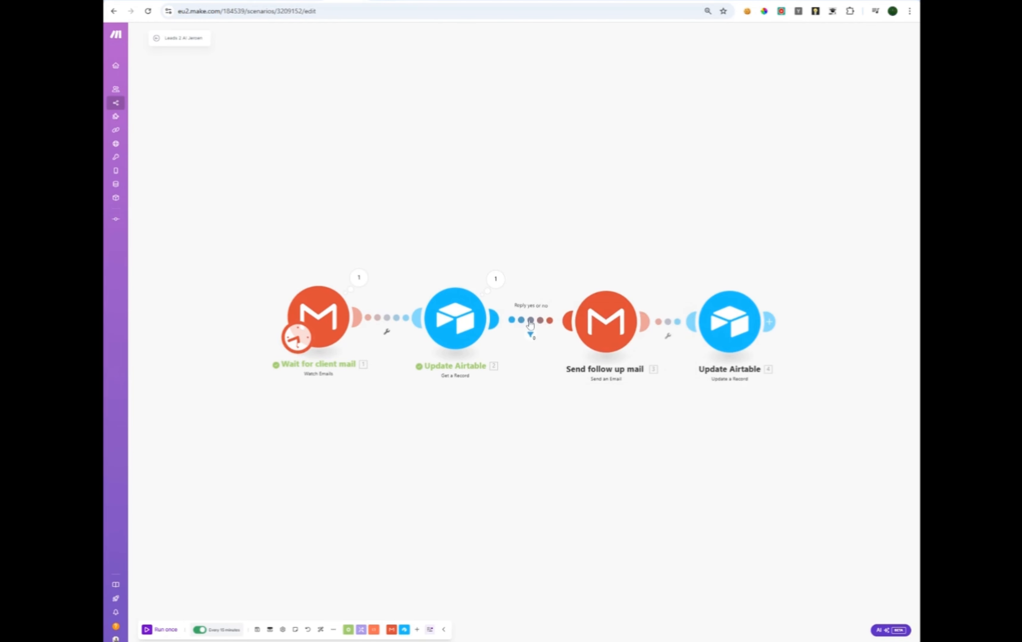
left_click(529, 326)
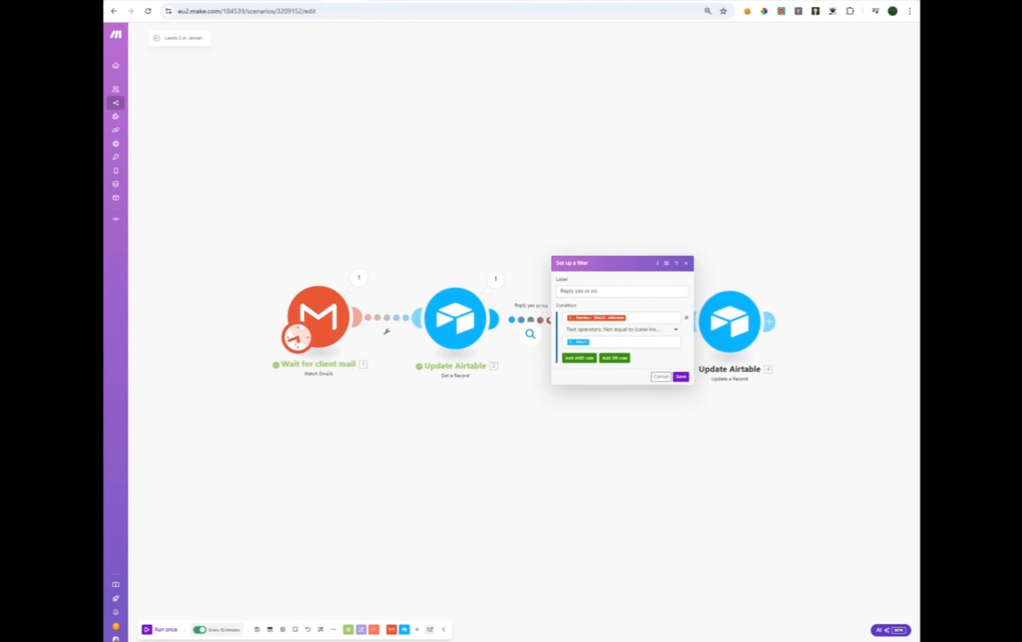
left_click(629, 335)
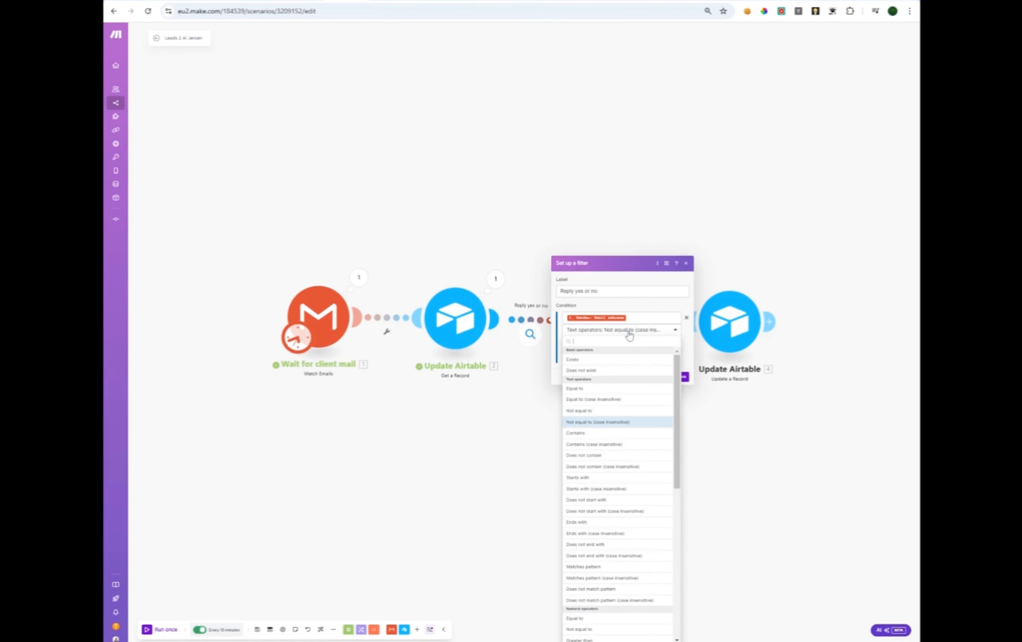
left_click(611, 401)
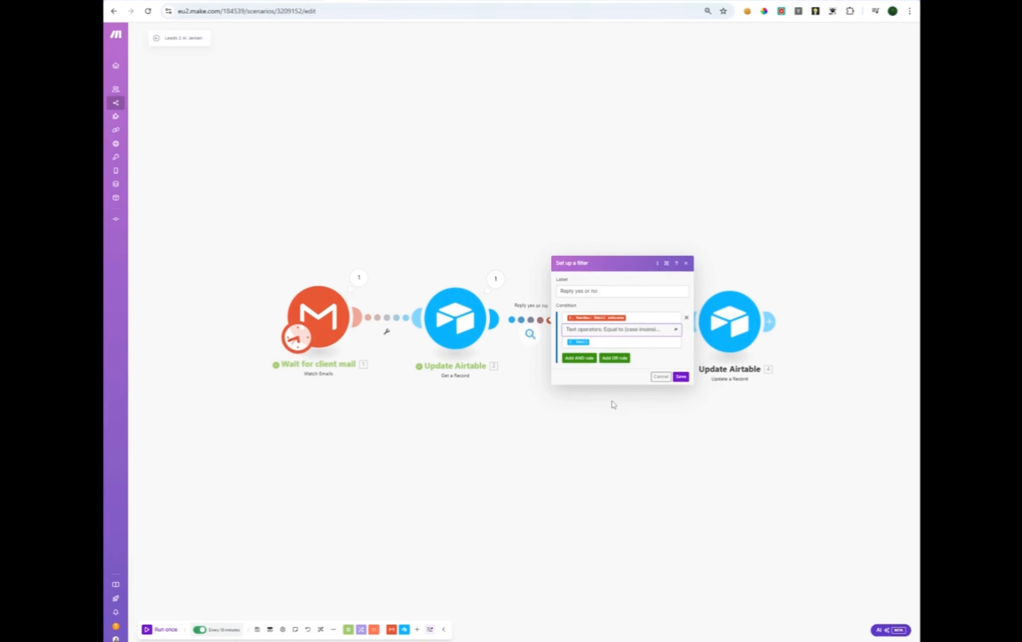
left_click(681, 377)
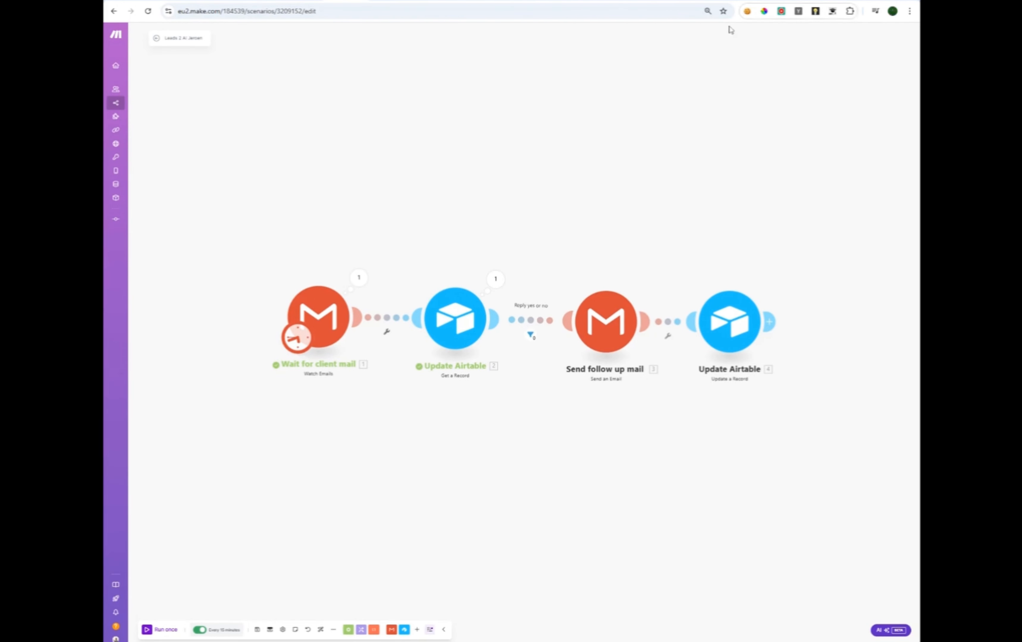
left_click(613, 290)
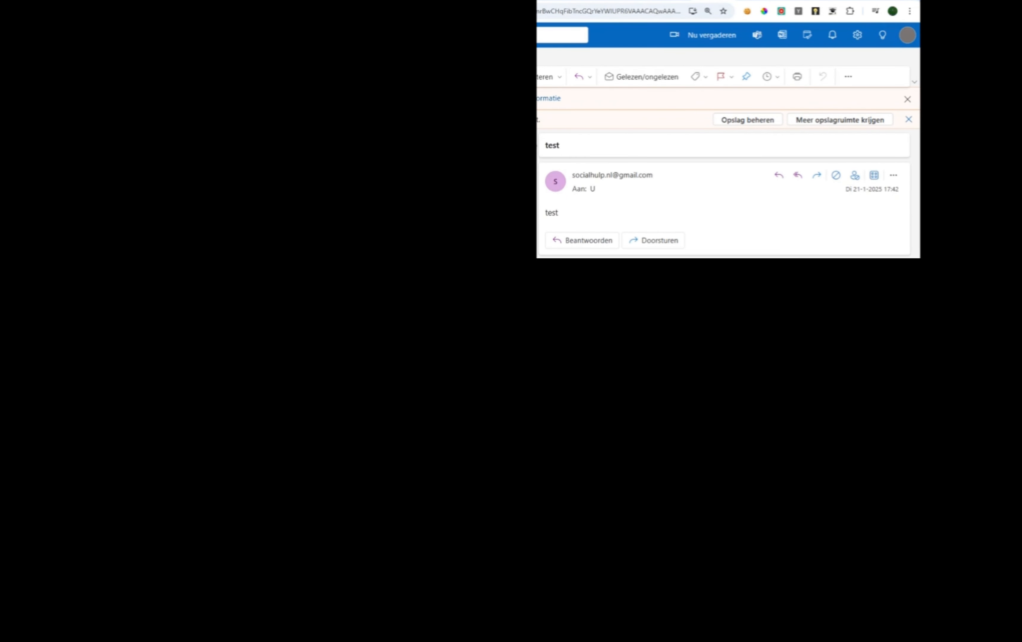
Confirm the 'test' follow-up mail arrived by selecting the word test in its body.
double_click(551, 213)
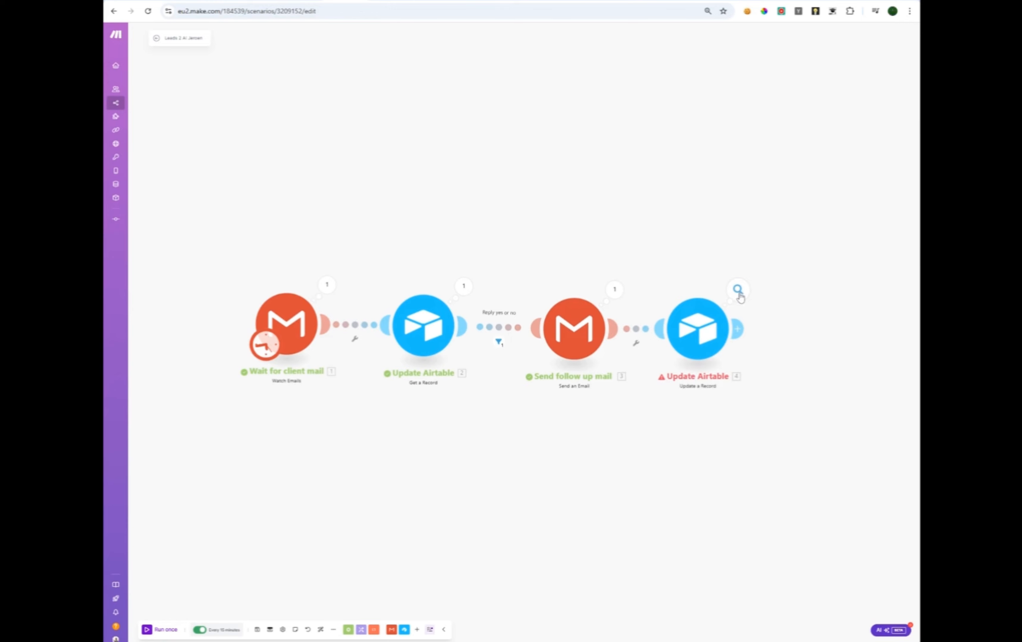
Review the failed Update Airtable module's fields without changes, then return to the Lead 1 example table.
left_click(722, 323)
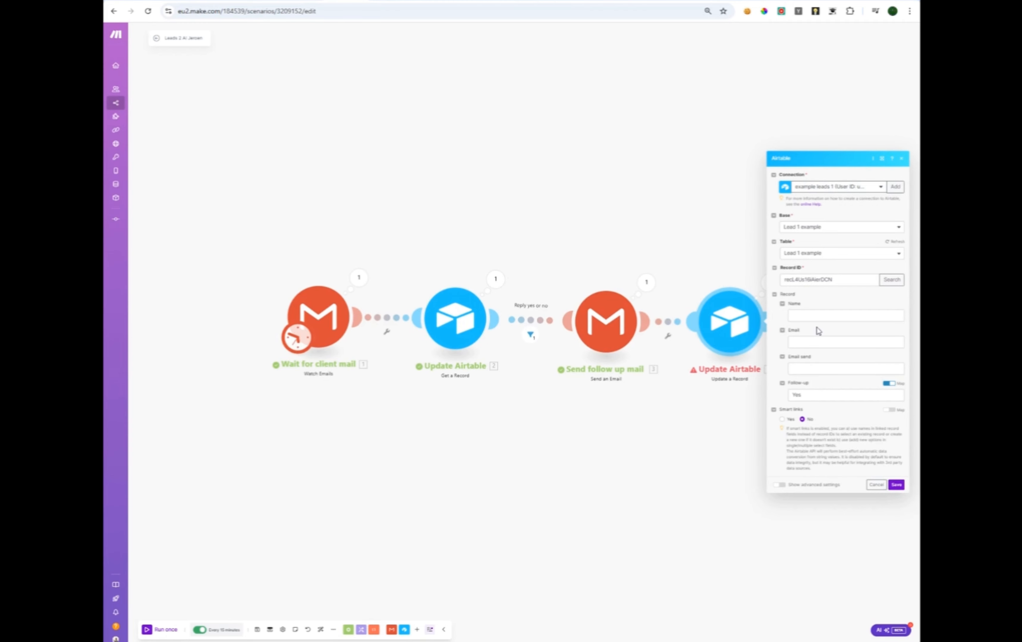
left_click(877, 485)
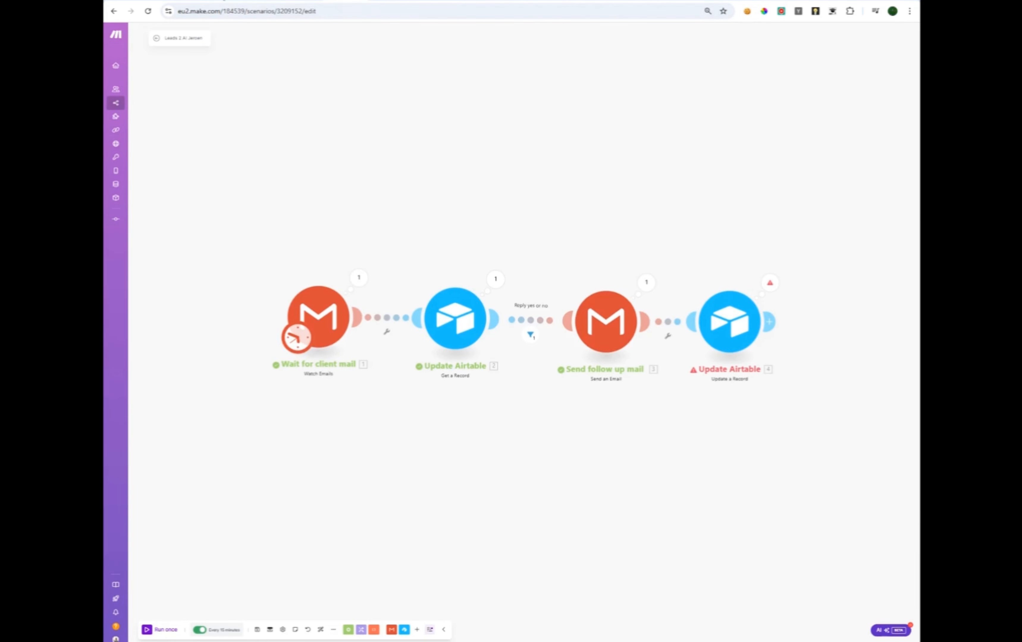
left_click(224, 1)
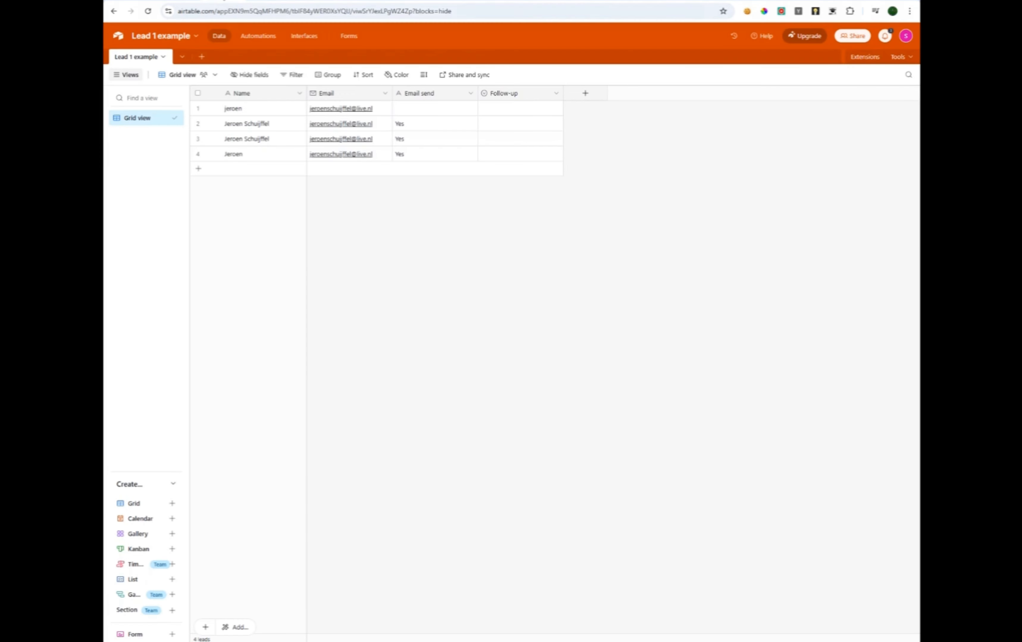
After checking the Email send field, change Follow-up from Single select to Single line text.
double_click(443, 96)
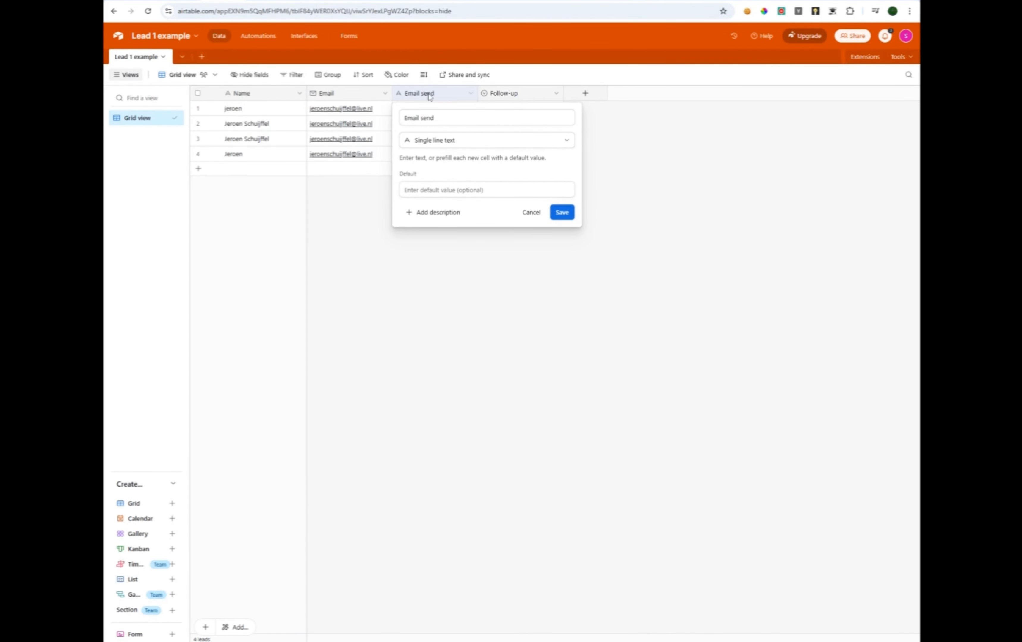
left_click(627, 186)
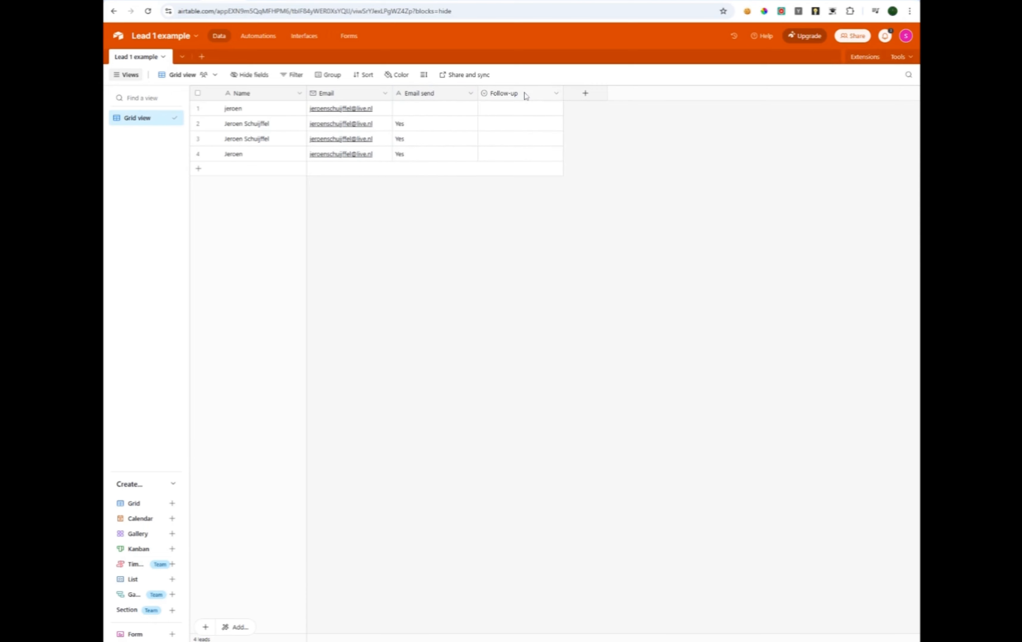
double_click(525, 94)
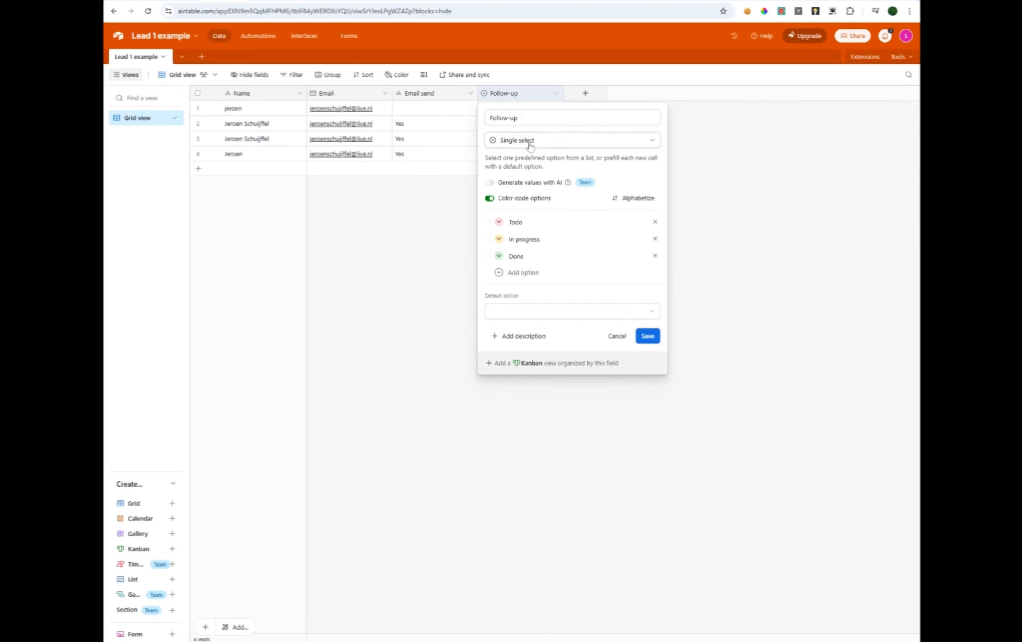
left_click(519, 145)
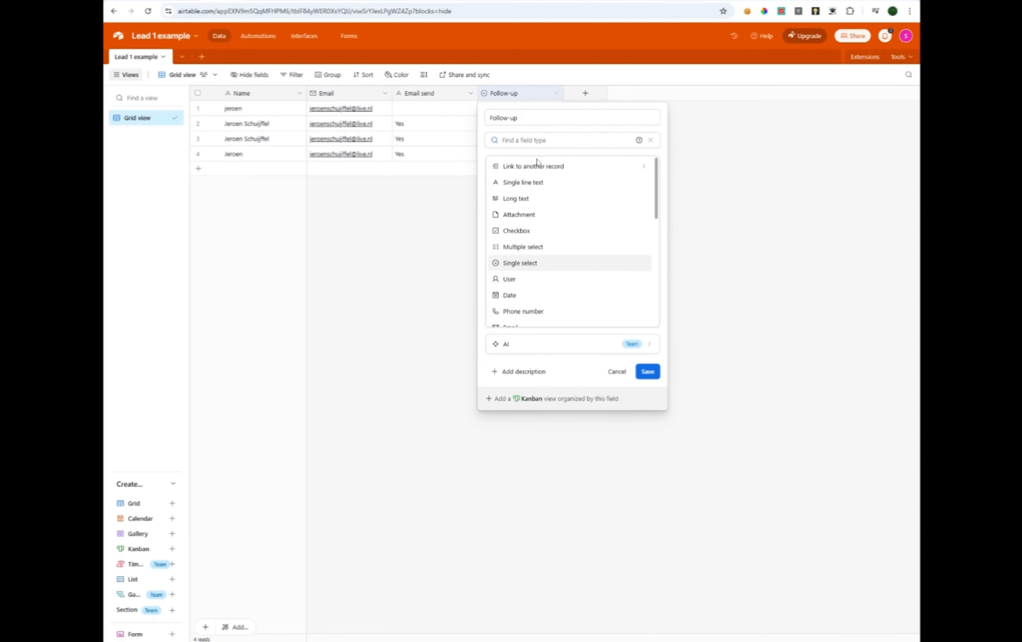
left_click(554, 187)
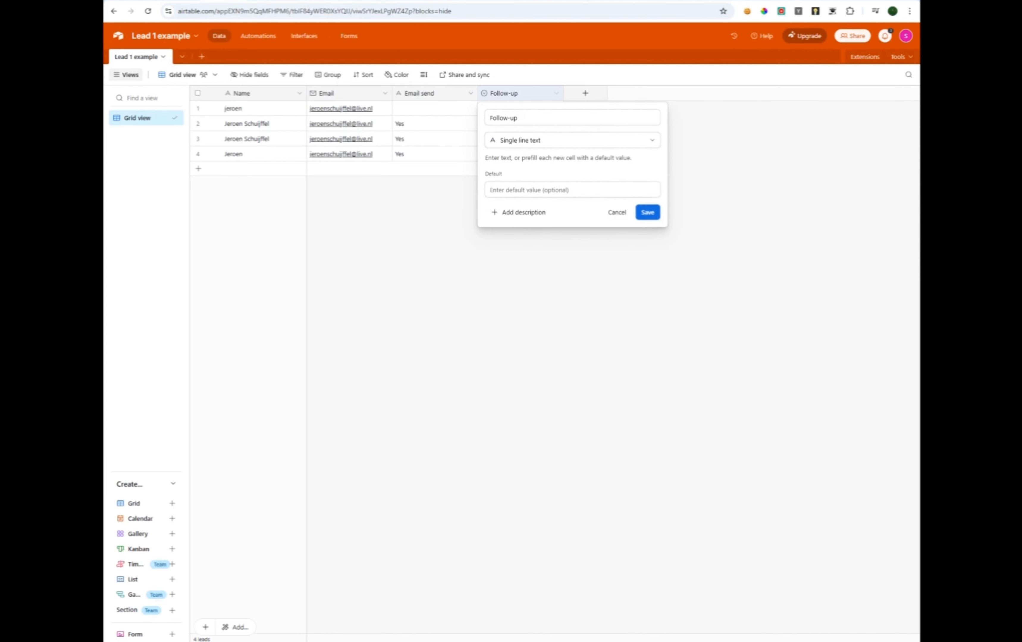
left_click(647, 213)
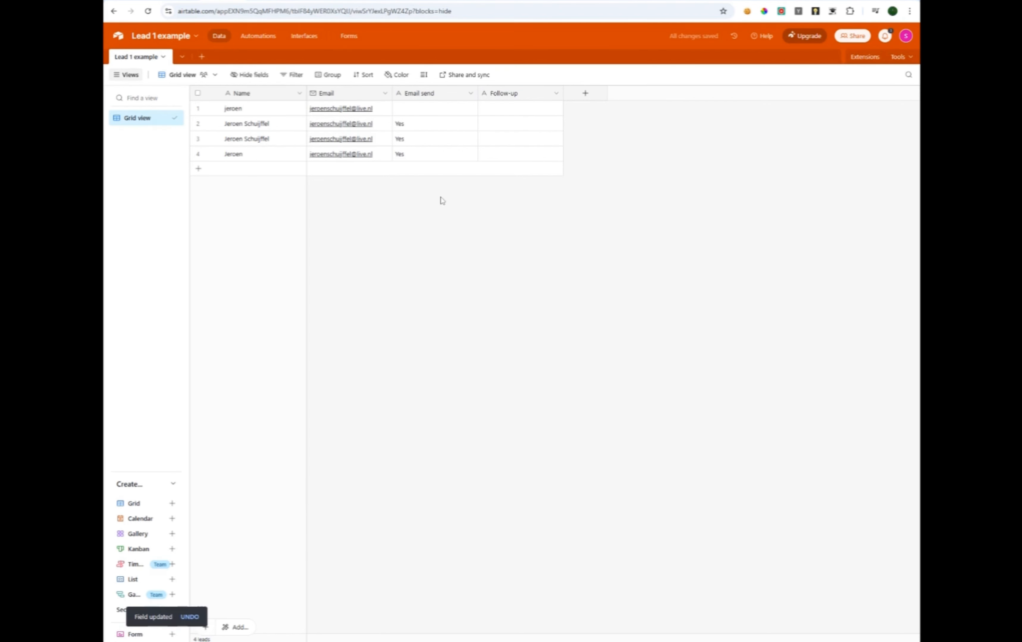
left_click(340, 1)
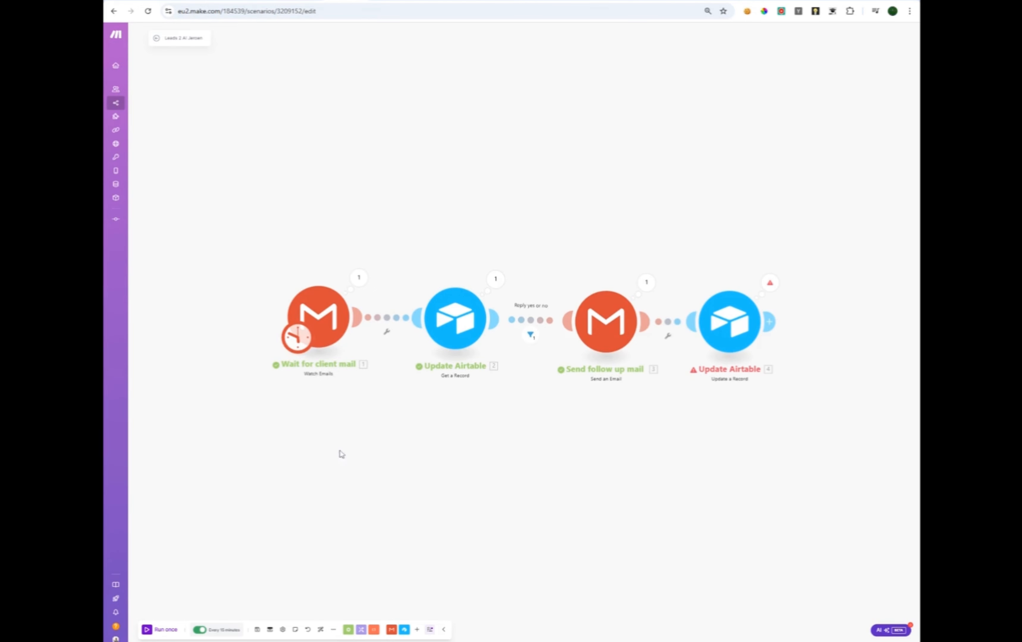
Start the Gmail watch trigger from the first listed email, then check the Lead 1 table.
right_click(315, 345)
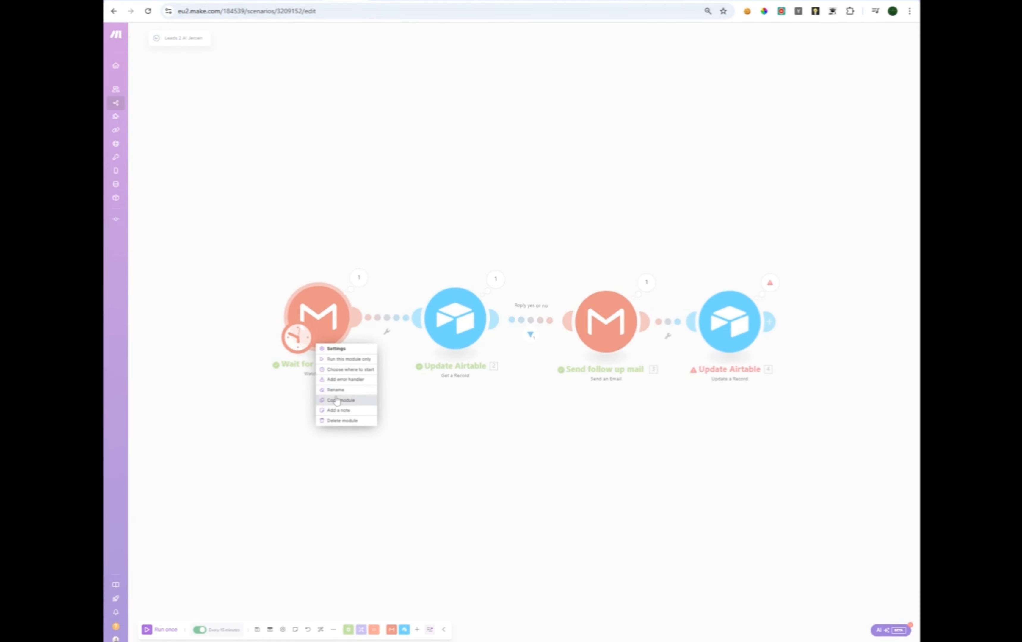
left_click(340, 371)
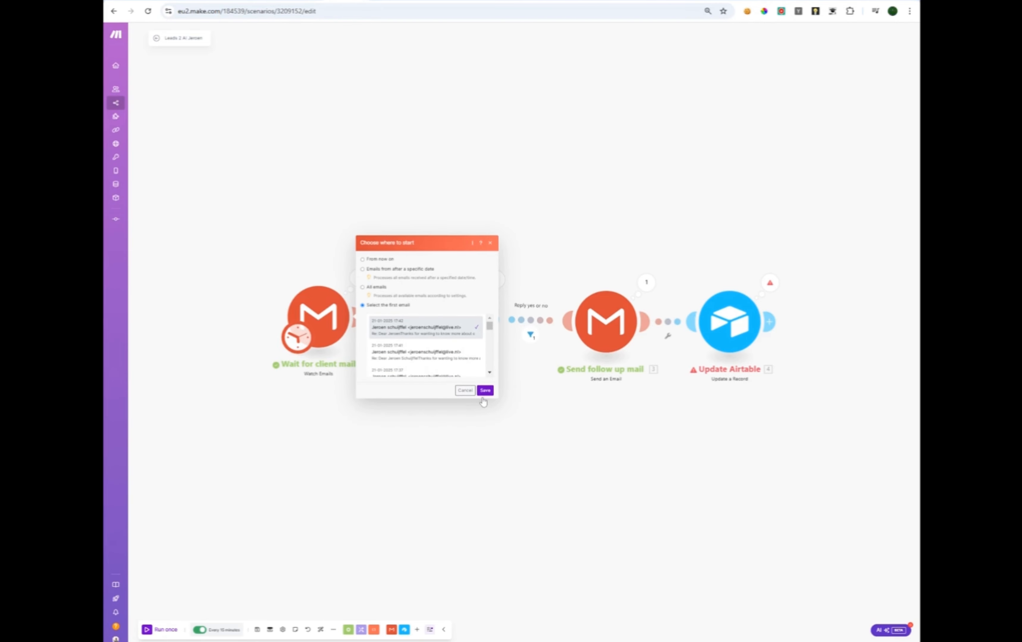
left_click(484, 391)
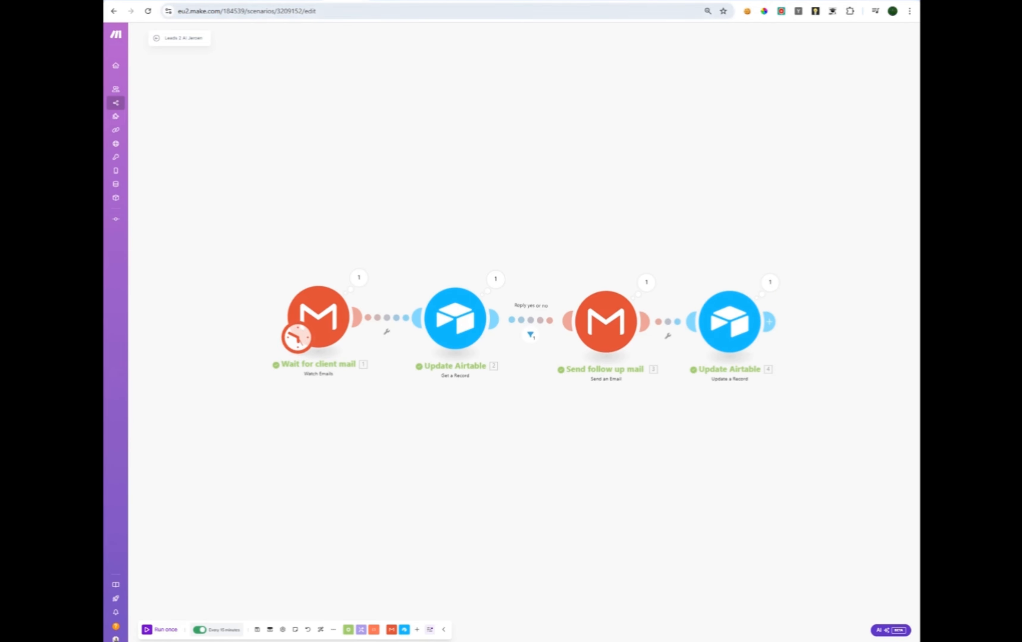
left_click(229, 1)
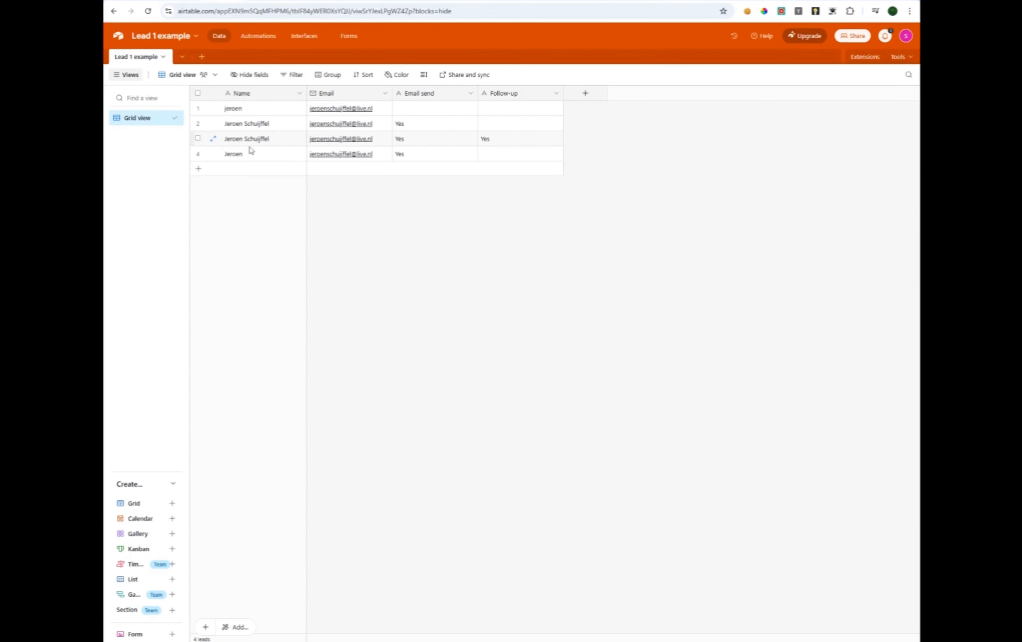